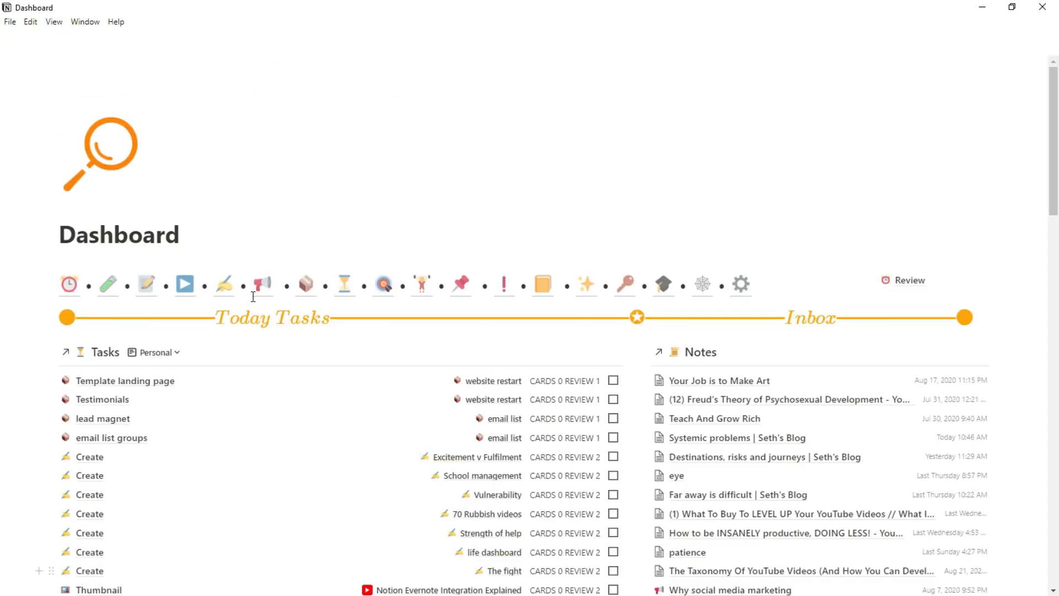
# - Look through the Today Tasks and Inbox lists on the Dashboard page
pyautogui.click(251, 241)
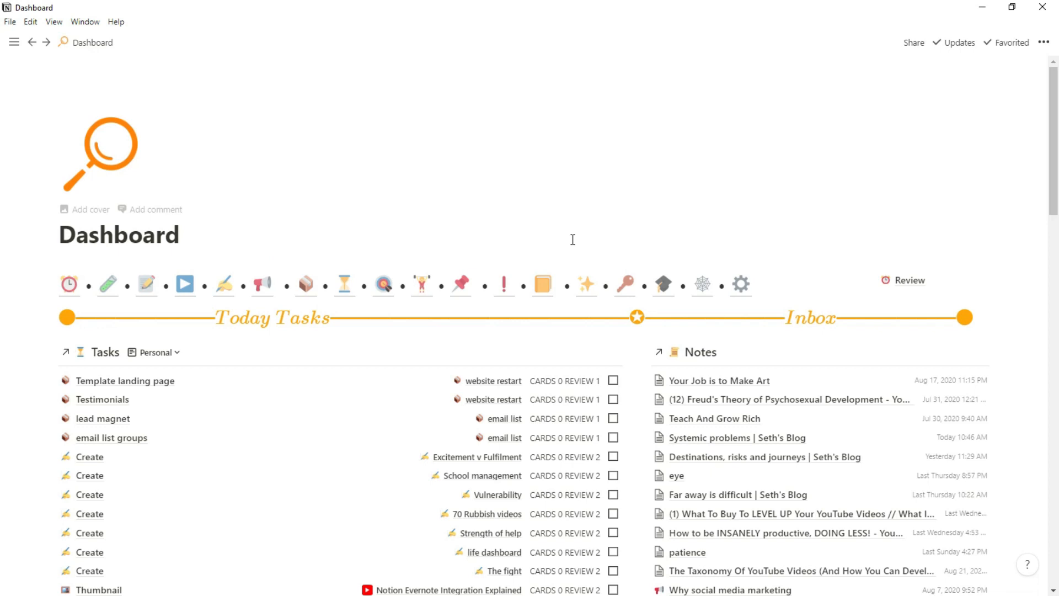
pyautogui.scroll(-2, 573, 240)
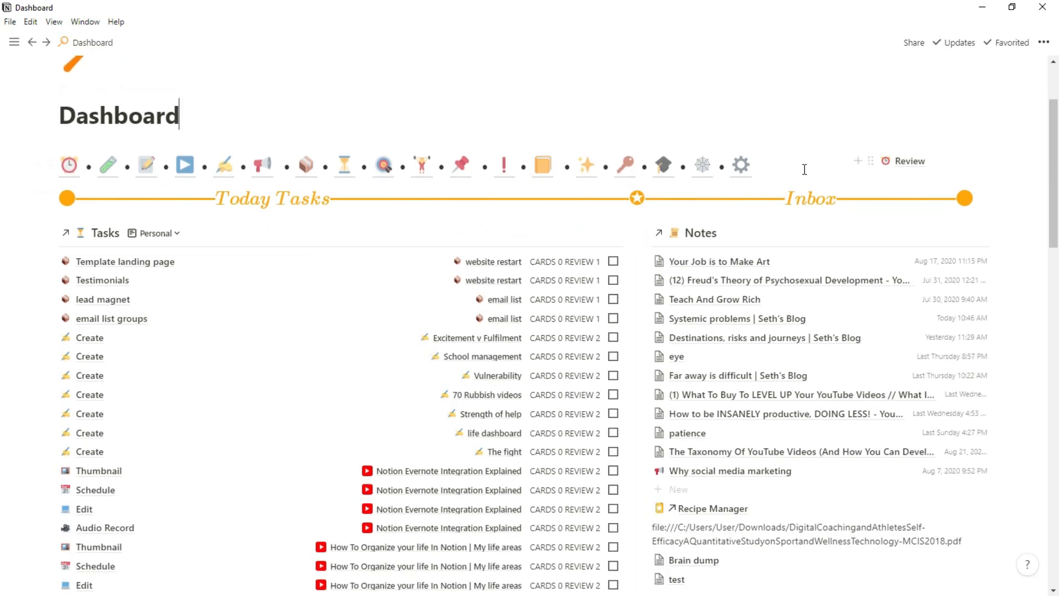
pyautogui.scroll(-3, 805, 170)
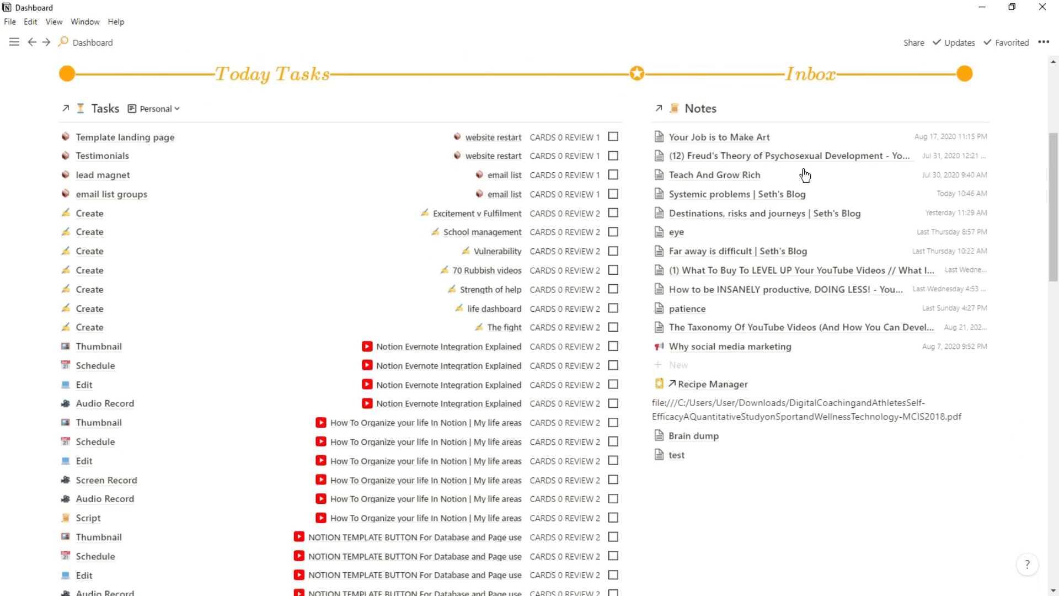
pyautogui.scroll(-4, 805, 172)
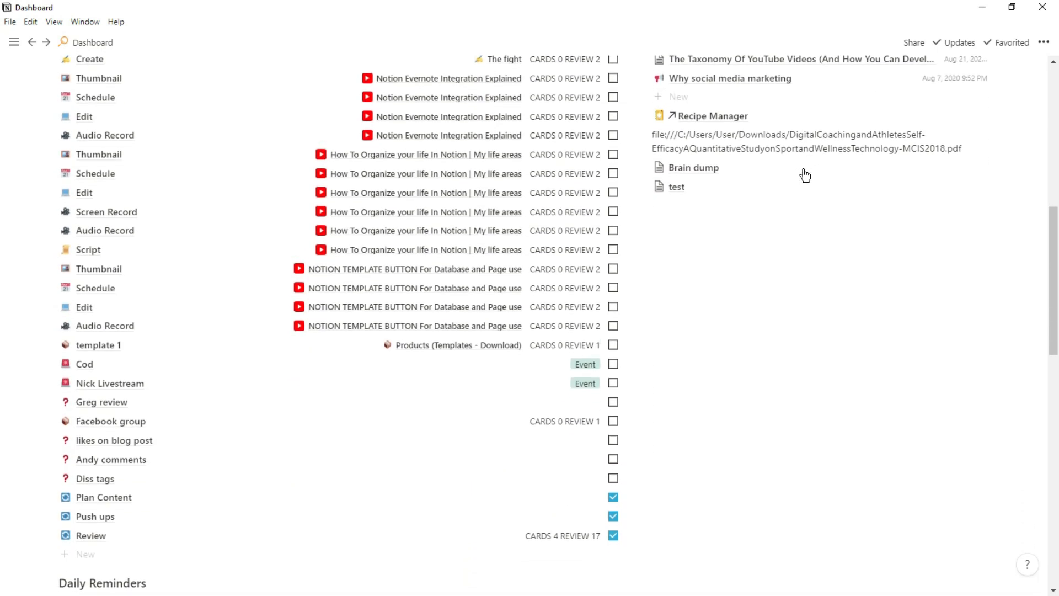
pyautogui.scroll(2, 805, 175)
pyautogui.scroll(5, 805, 175)
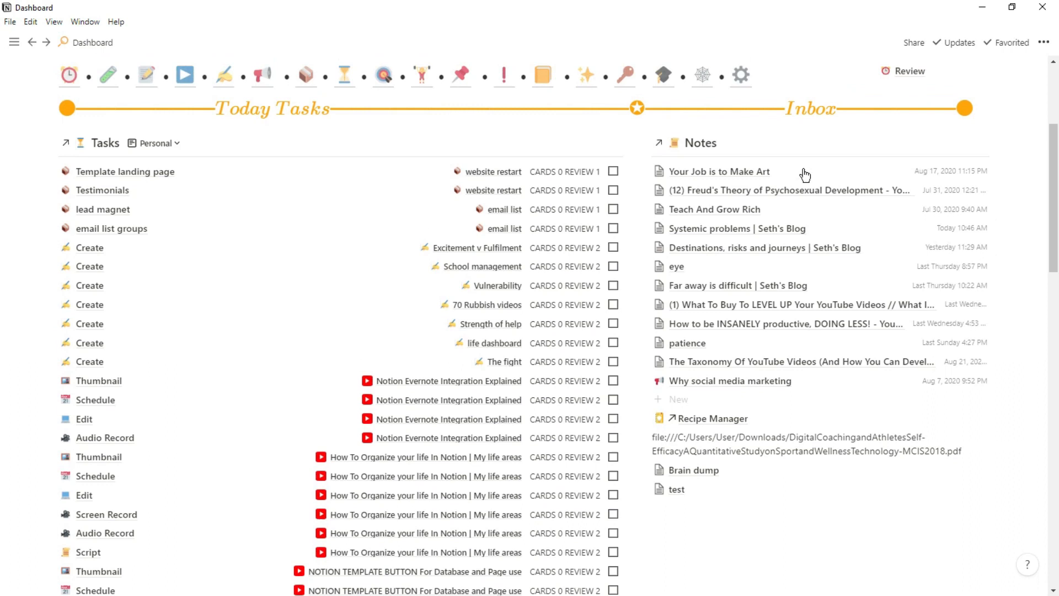
pyautogui.scroll(-3, 805, 175)
pyautogui.scroll(-2, 805, 175)
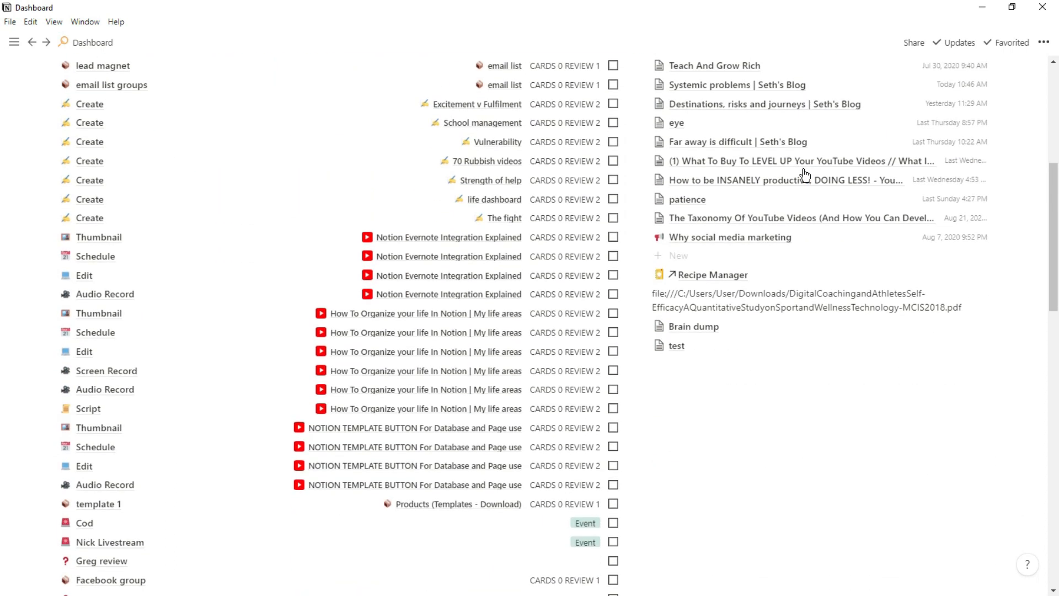
pyautogui.scroll(6, 806, 175)
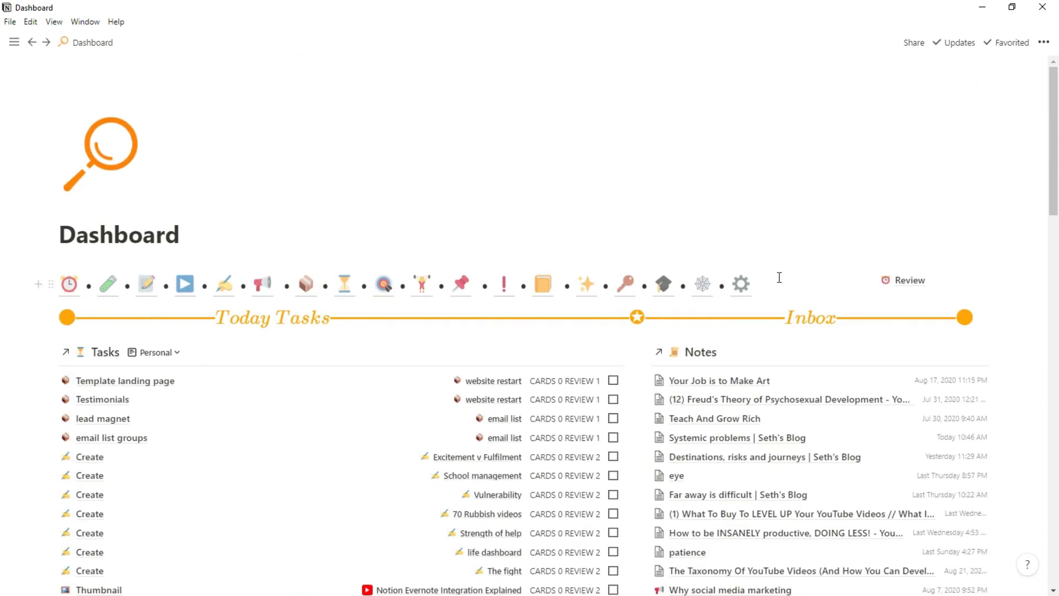
pyautogui.scroll(-5, 780, 277)
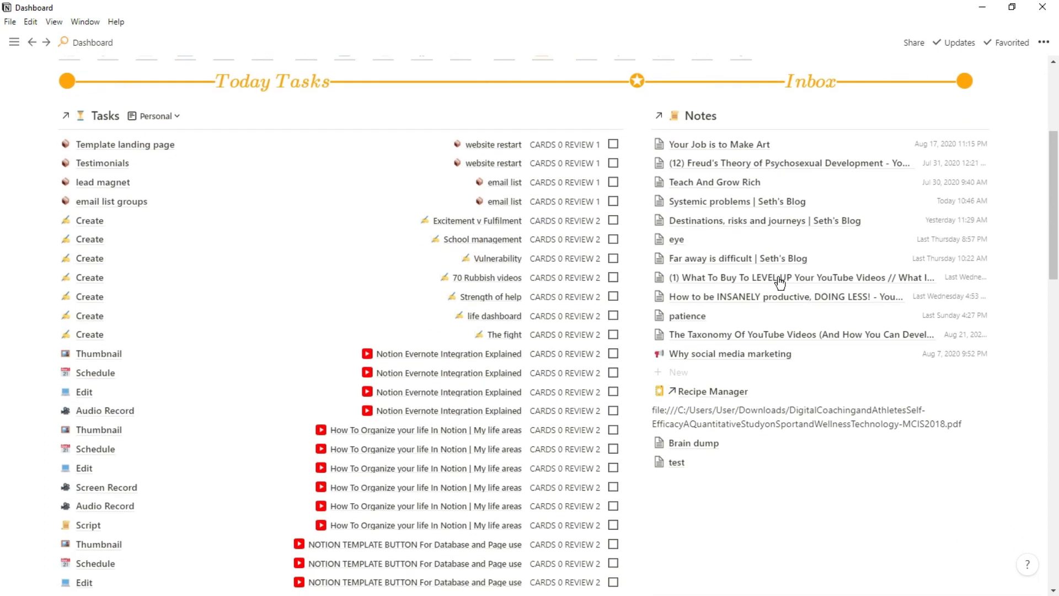
pyautogui.scroll(-5, 779, 283)
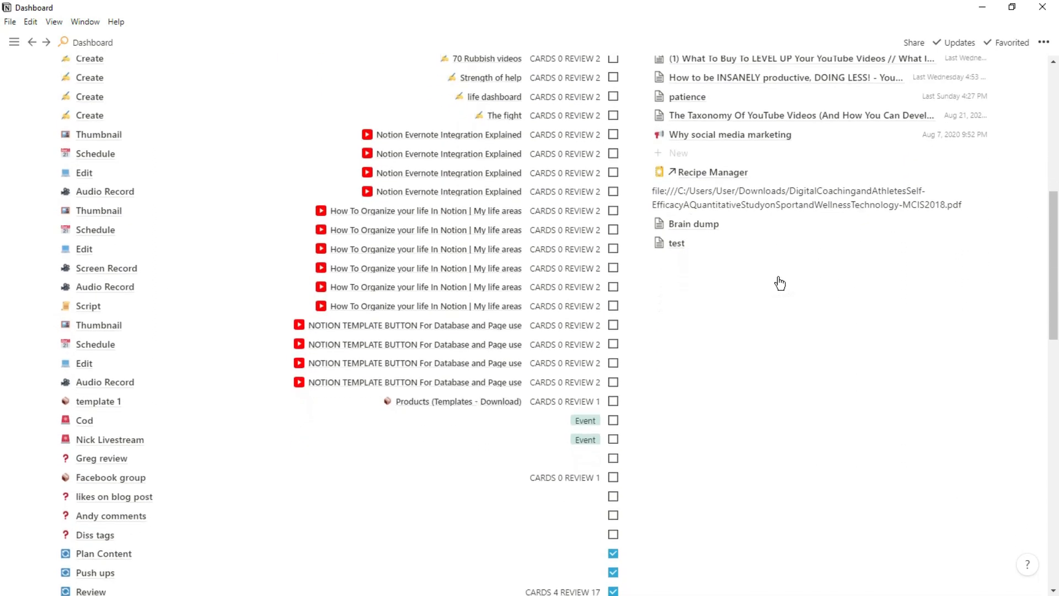
pyautogui.scroll(-1, 779, 278)
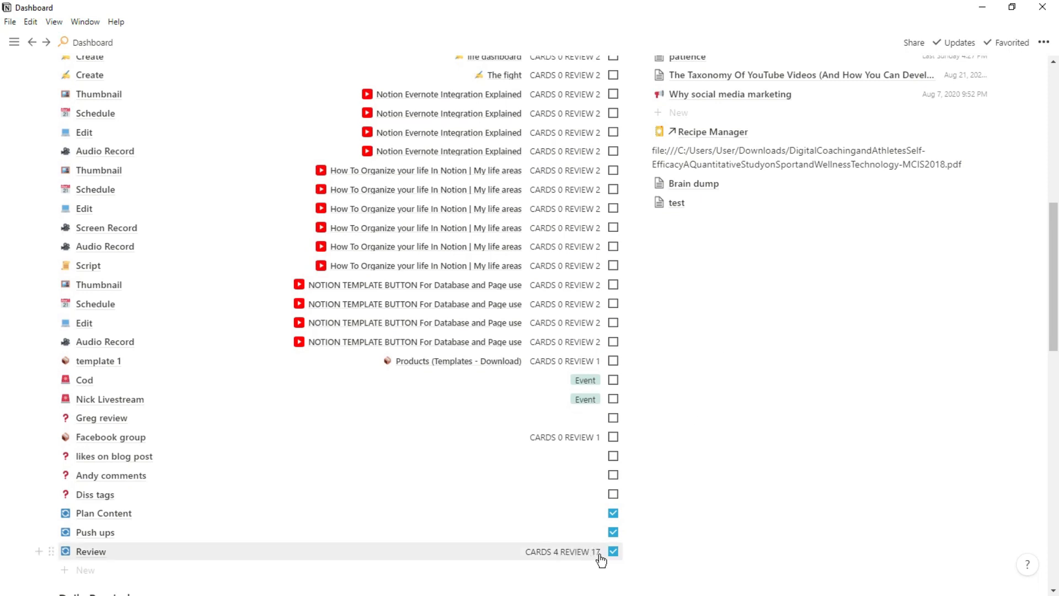
# - Open the recurring Review task from the Today Tasks list, examine its properties down to Showcase, and close it
pyautogui.click(562, 559)
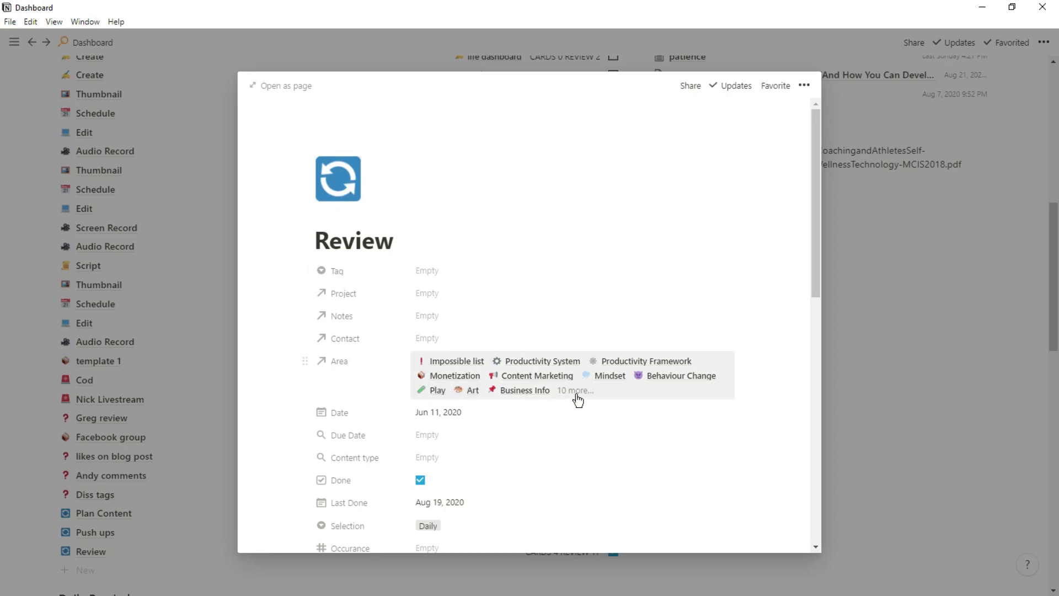
pyautogui.scroll(-3, 578, 395)
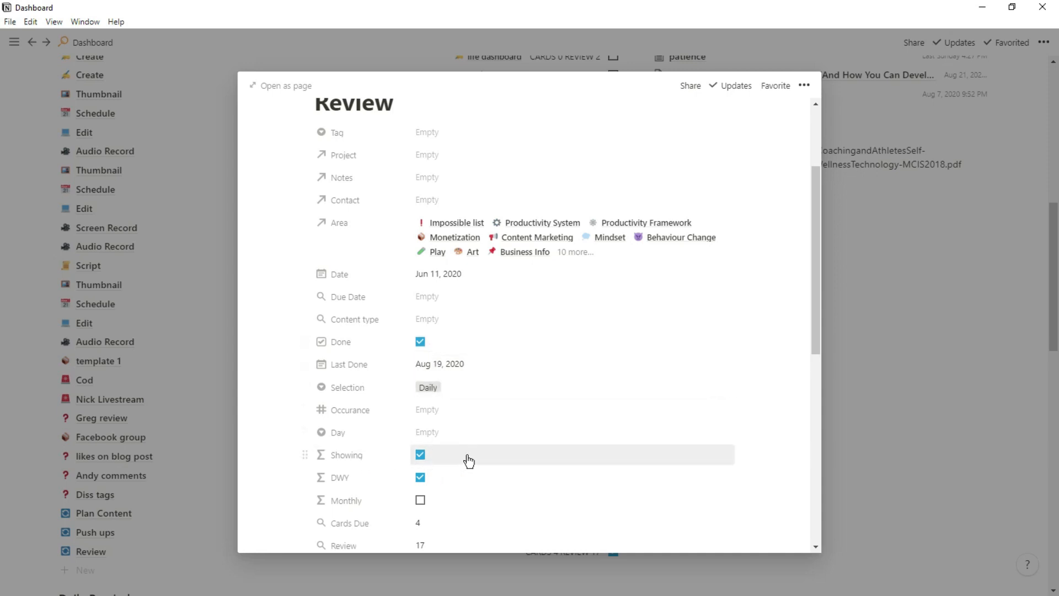
pyautogui.scroll(-3, 469, 461)
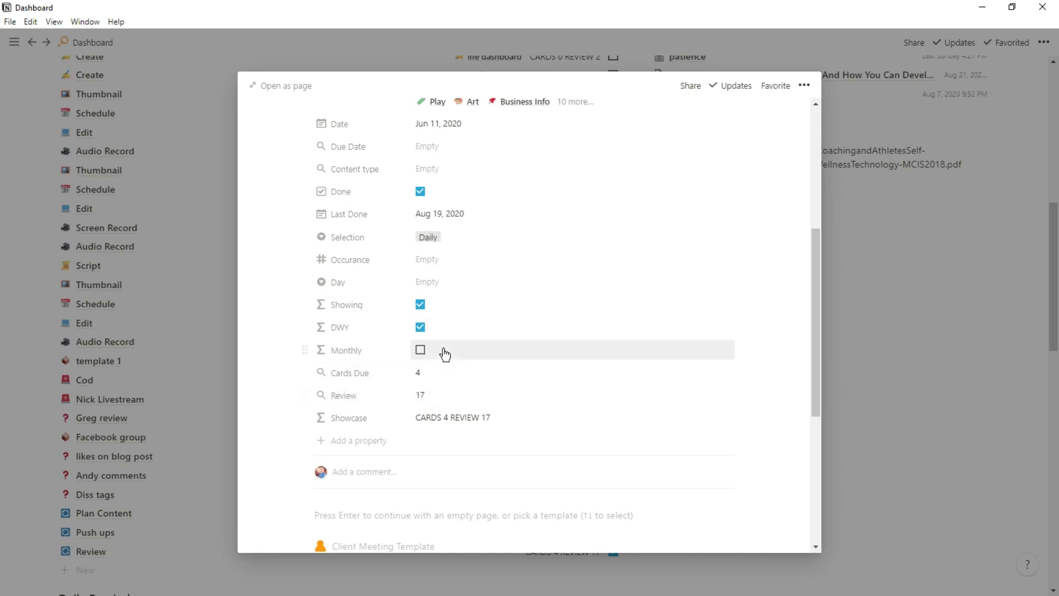
pyautogui.scroll(2, 442, 352)
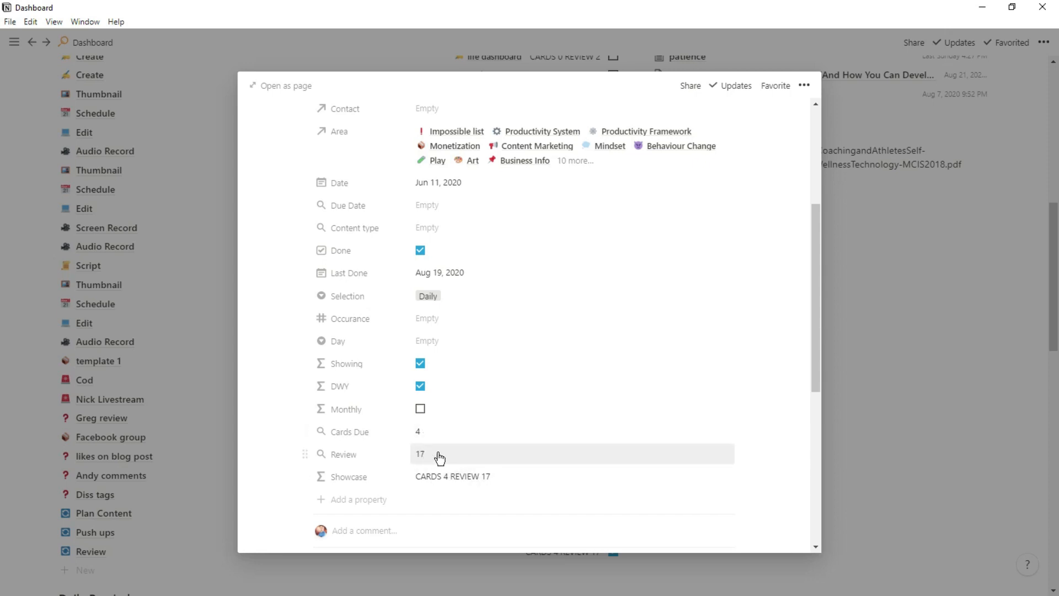
pyautogui.click(835, 422)
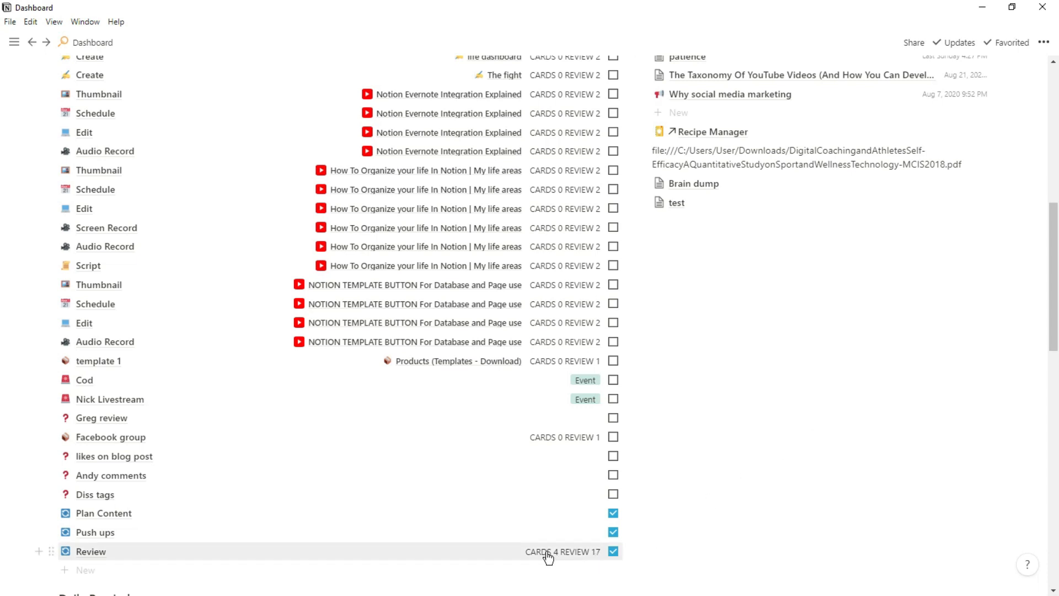
# - Go to the Review page from the Dashboard's icon links and inspect the filter on its Notes list
pyautogui.scroll(9, 548, 557)
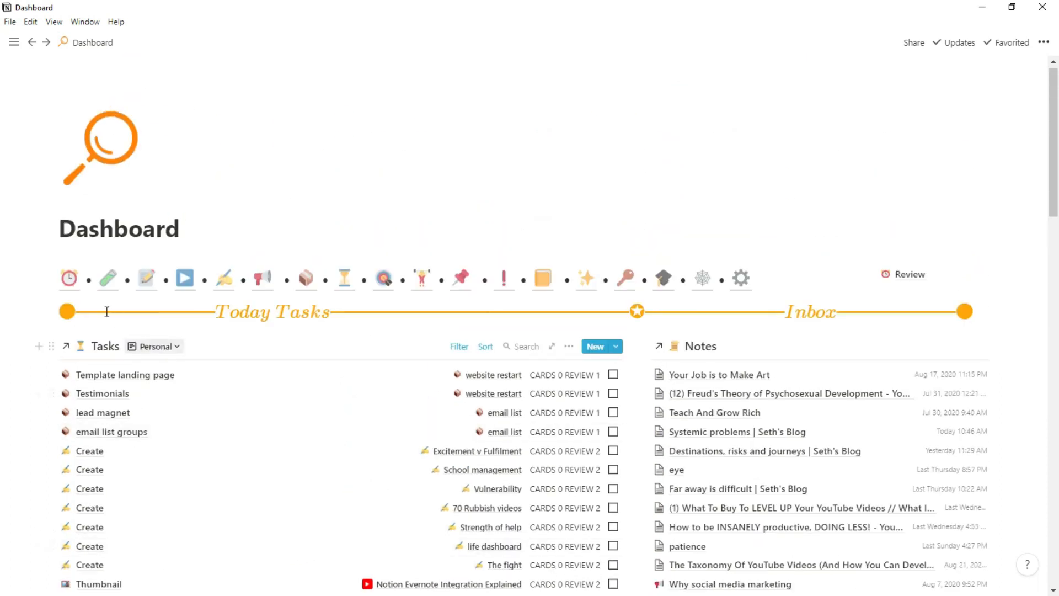
pyautogui.click(69, 278)
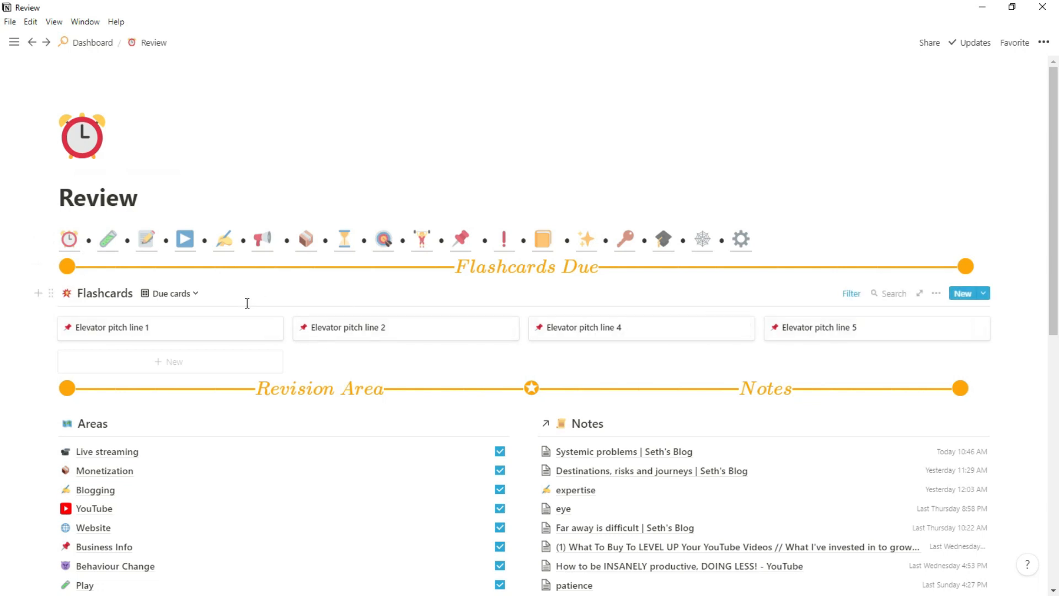
pyautogui.scroll(-3, 274, 302)
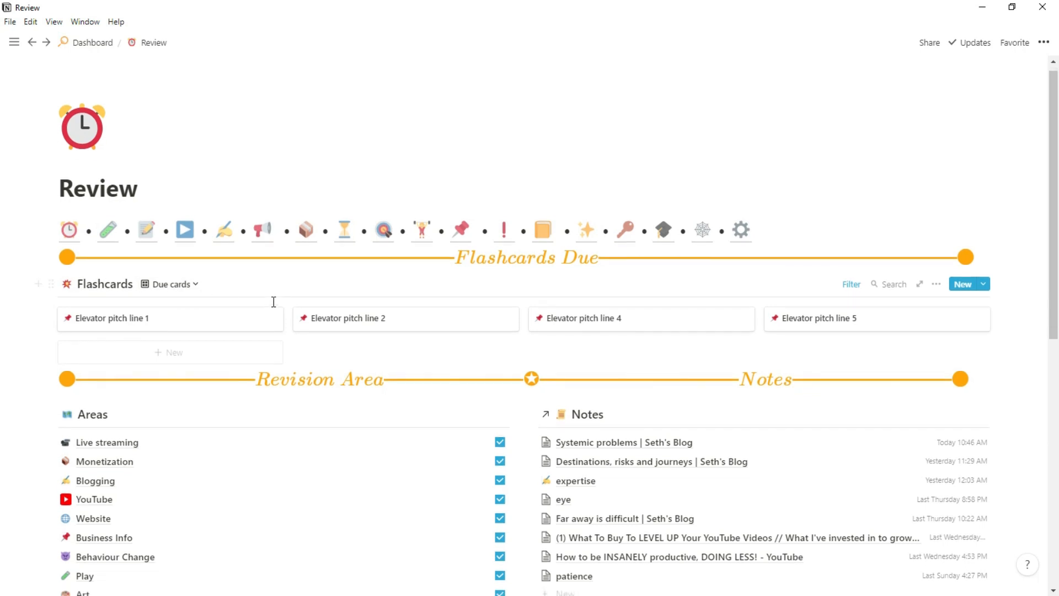
pyautogui.scroll(-2, 274, 302)
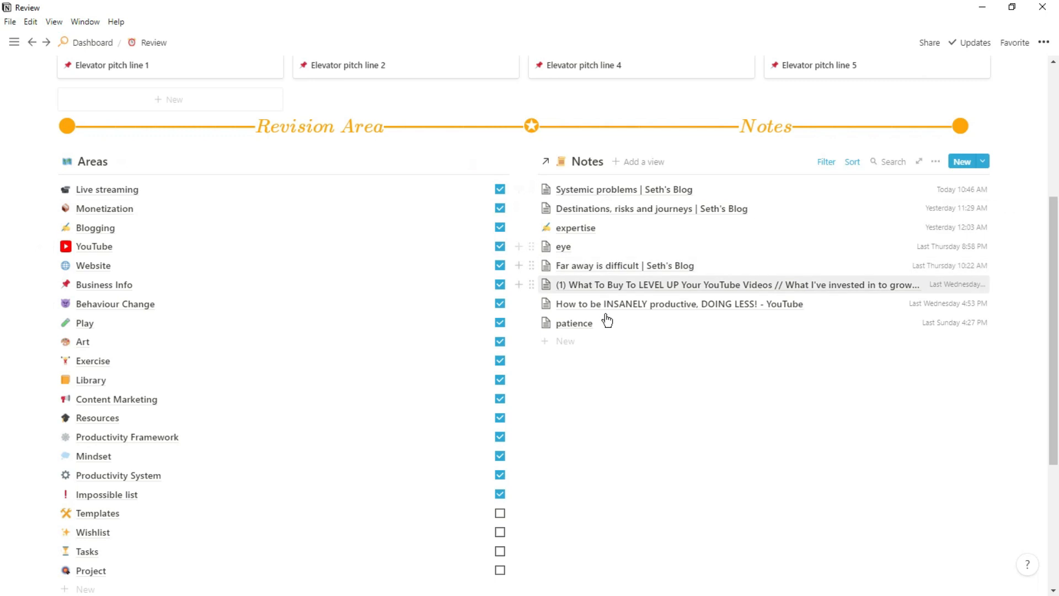
pyautogui.click(827, 164)
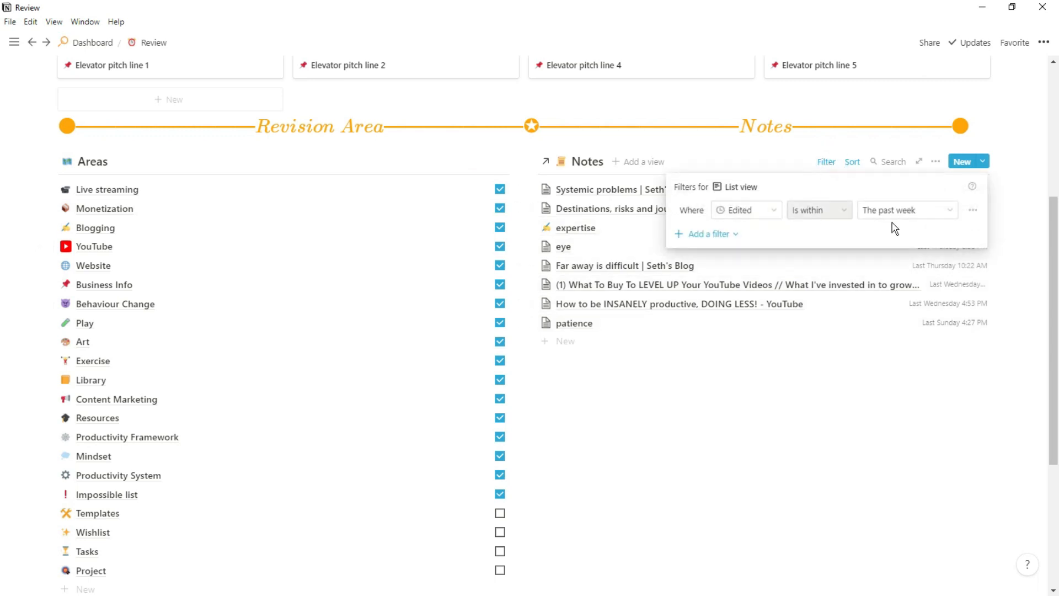
pyautogui.click(751, 154)
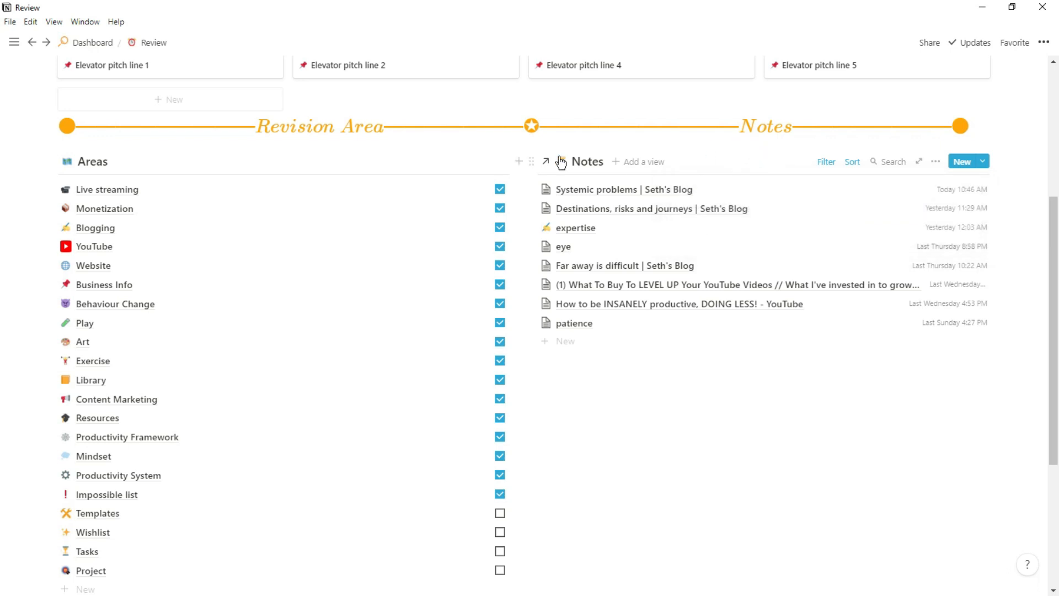
# - Open the Tasks entry from the Areas list as a full page
pyautogui.scroll(-2, 450, 171)
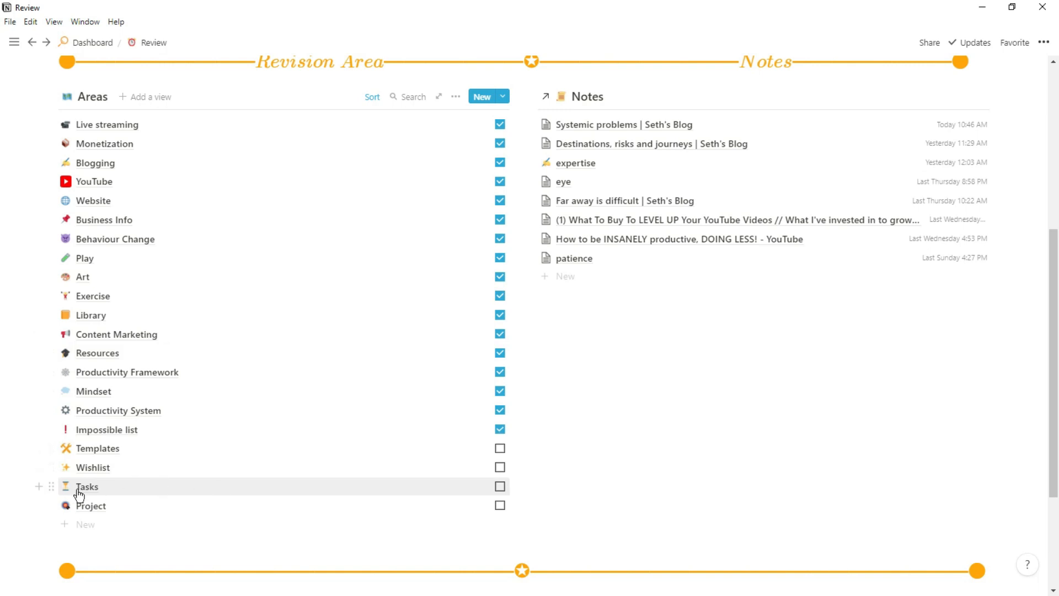
pyautogui.click(135, 487)
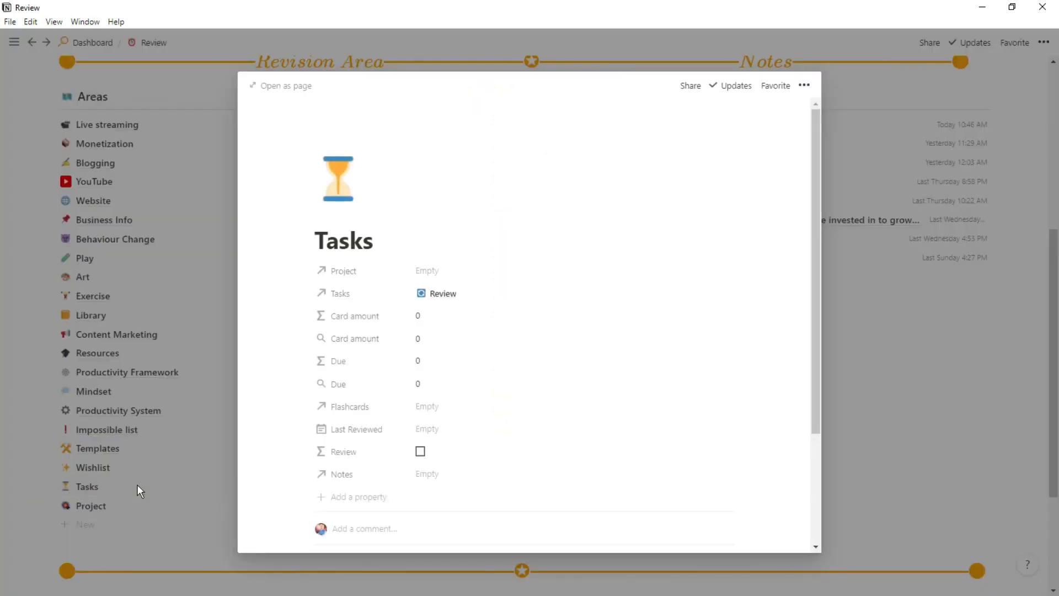
pyautogui.hotkey('ctrl', 'Return')
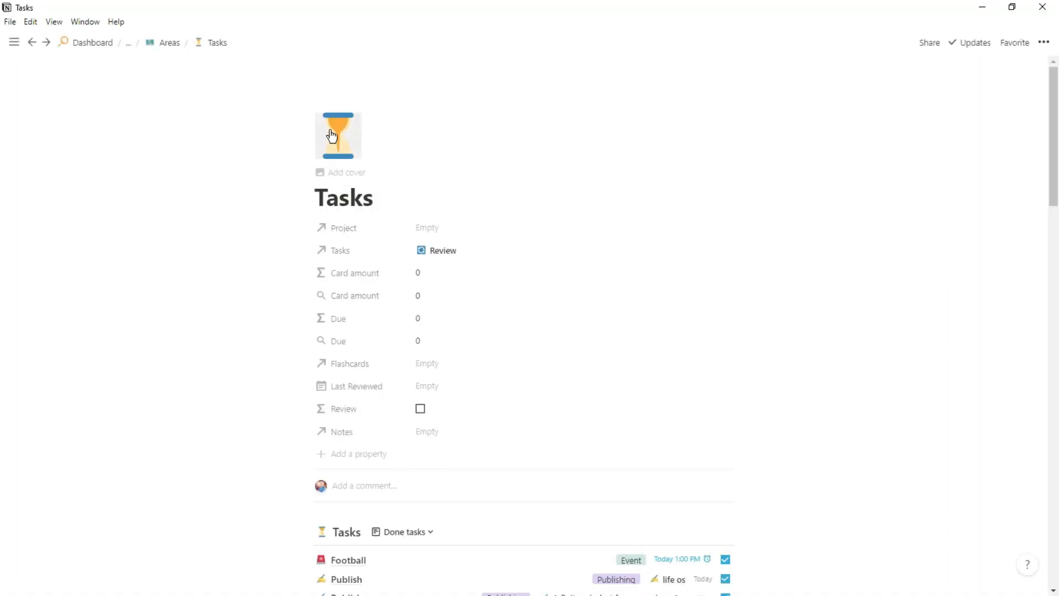
pyautogui.click(127, 45)
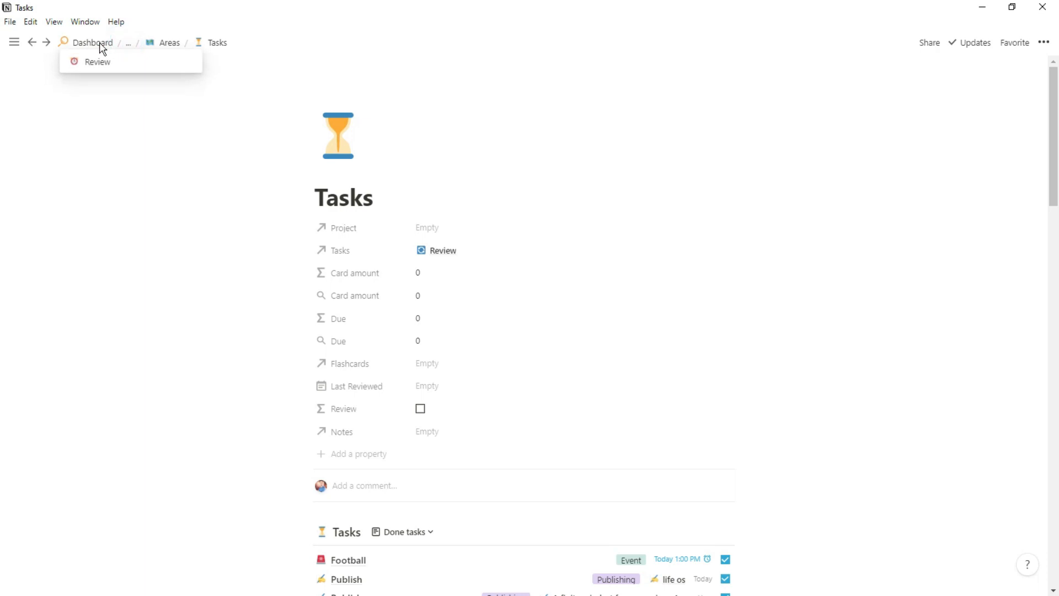
pyautogui.click(236, 92)
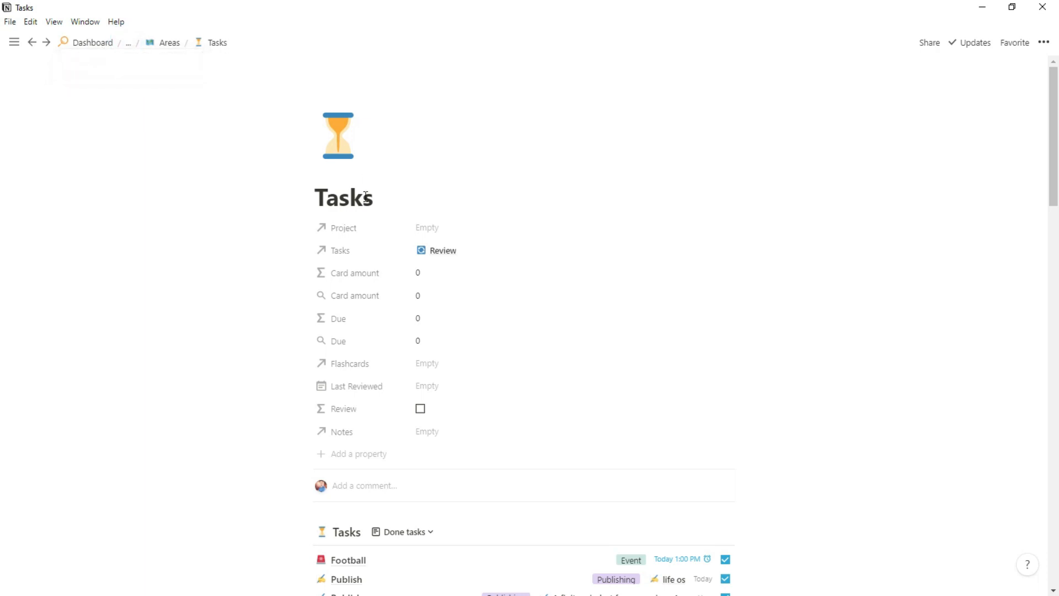
# - Examine the properties of the Tasks area page and its embedded list of done tasks
pyautogui.scroll(-6, 369, 203)
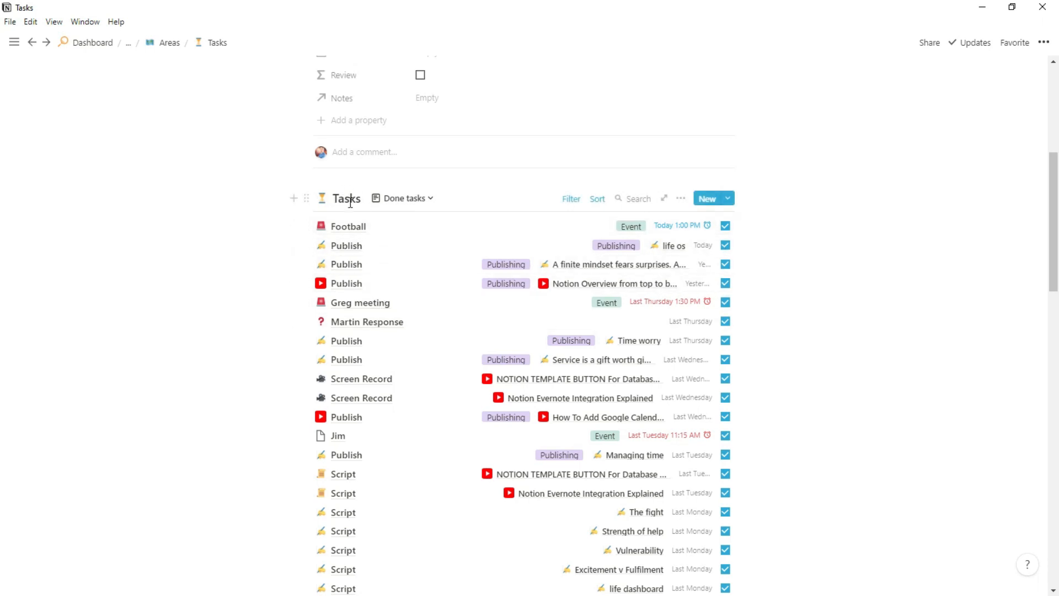
pyautogui.scroll(5, 352, 200)
pyautogui.click(360, 106)
pyautogui.scroll(1, 352, 106)
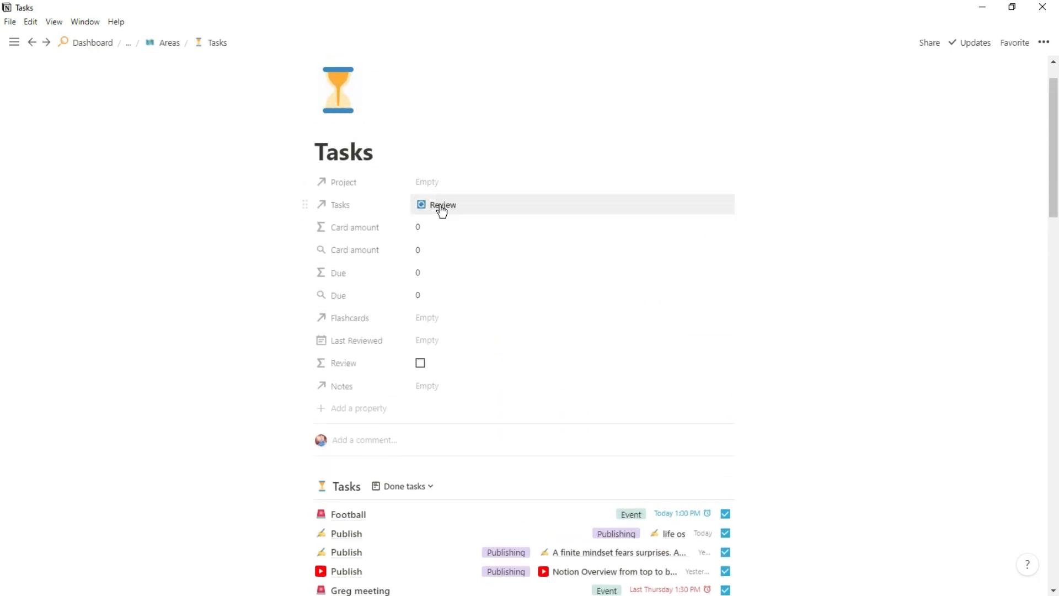
pyautogui.scroll(-4, 442, 211)
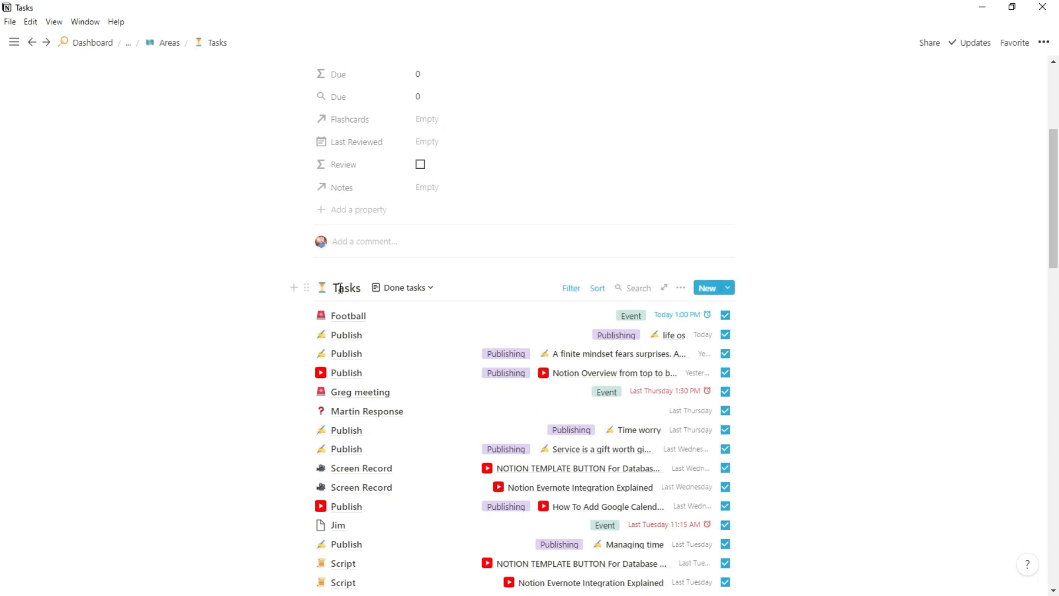
pyautogui.scroll(-3, 397, 329)
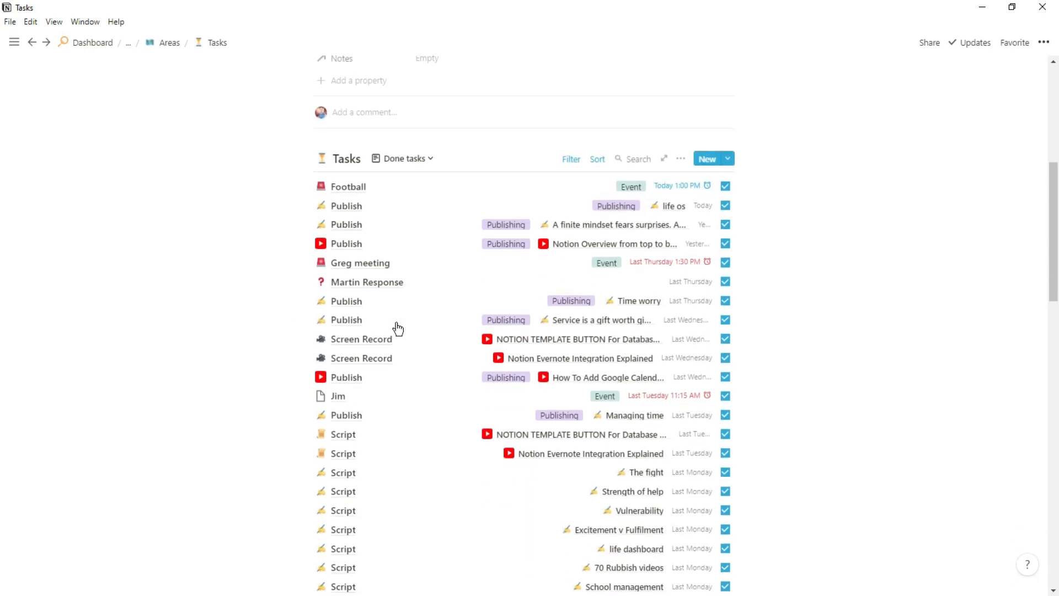
pyautogui.scroll(-12, 397, 329)
pyautogui.scroll(10, 398, 329)
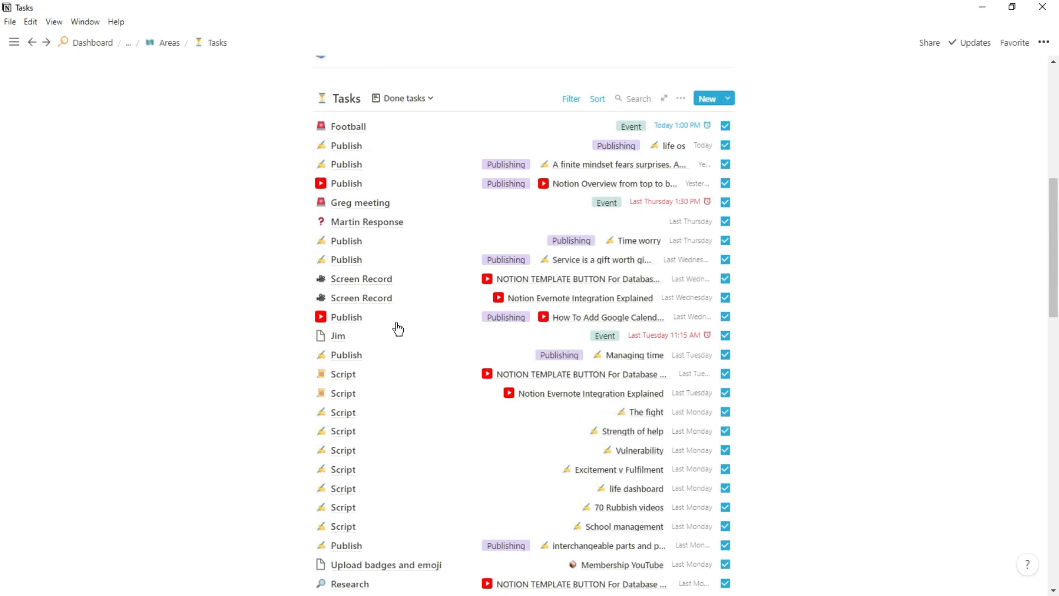
# - Show the embedded Tasks database in its Recurring view and switch it to the All view
pyautogui.scroll(6, 398, 329)
pyautogui.click(431, 350)
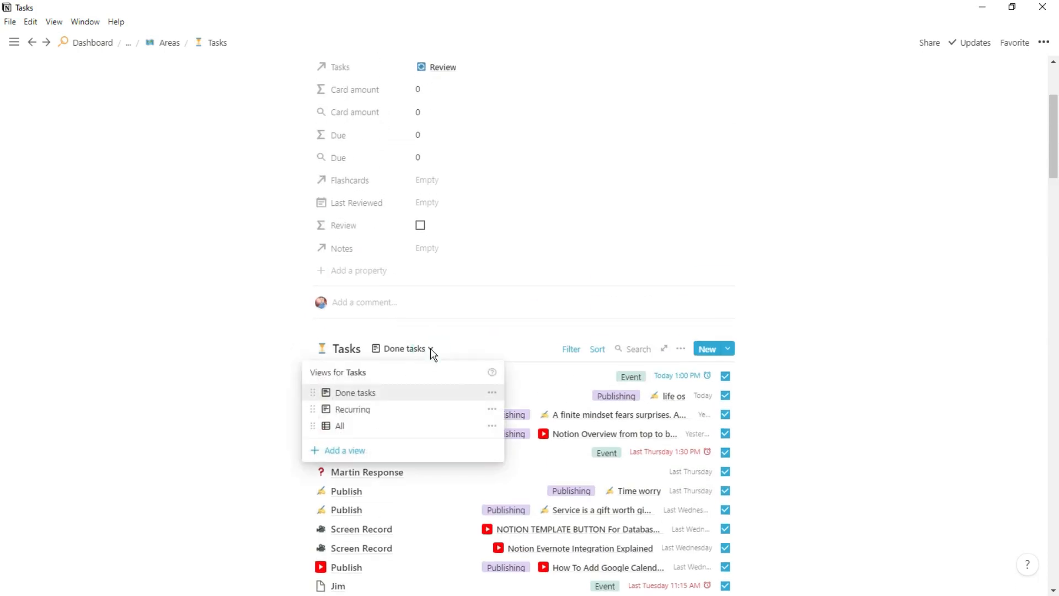
pyautogui.click(385, 414)
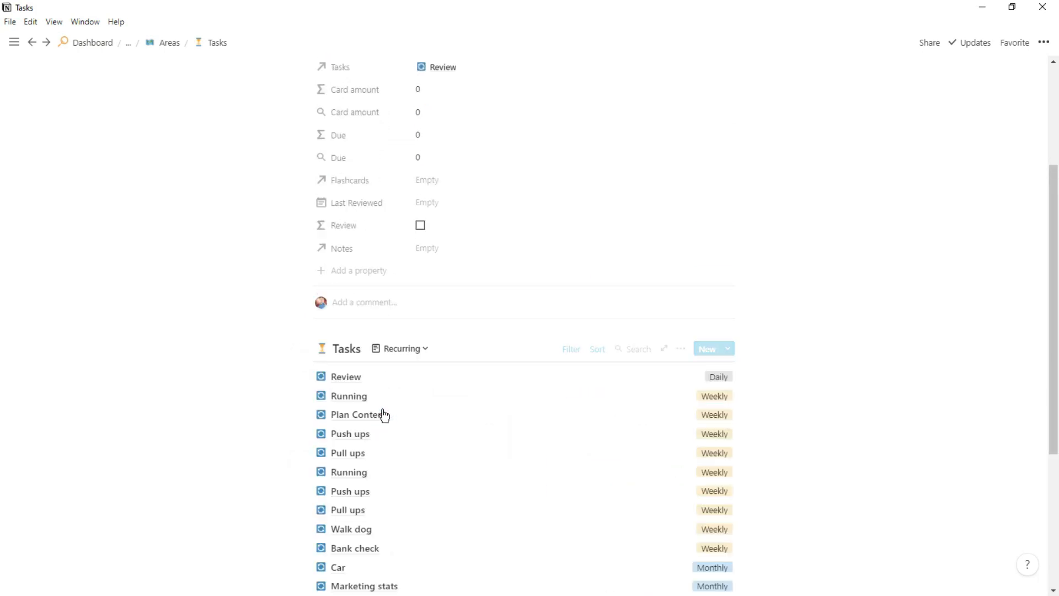
pyautogui.click(423, 352)
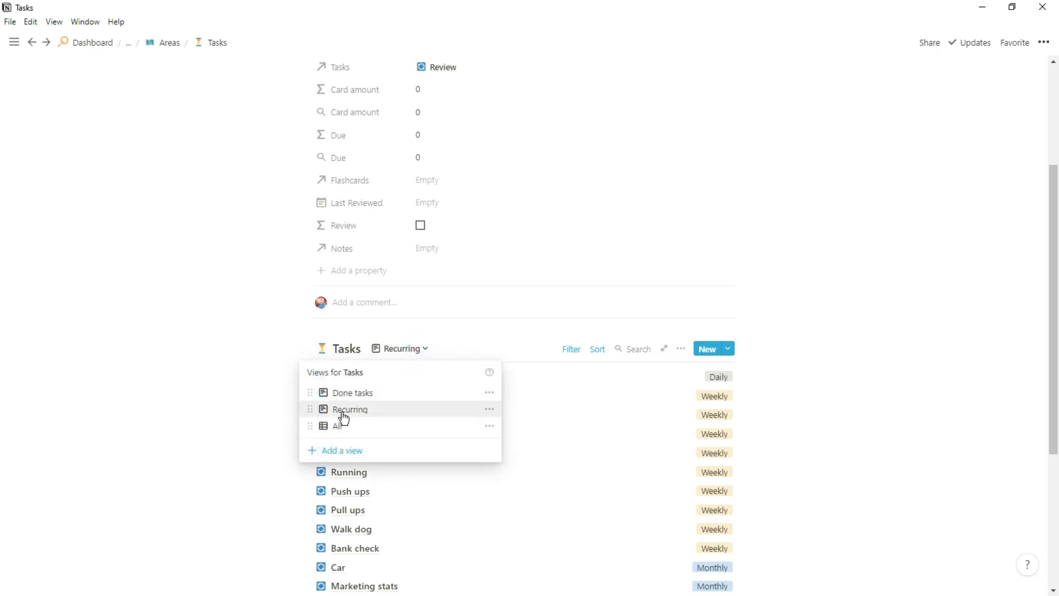
pyautogui.click(345, 432)
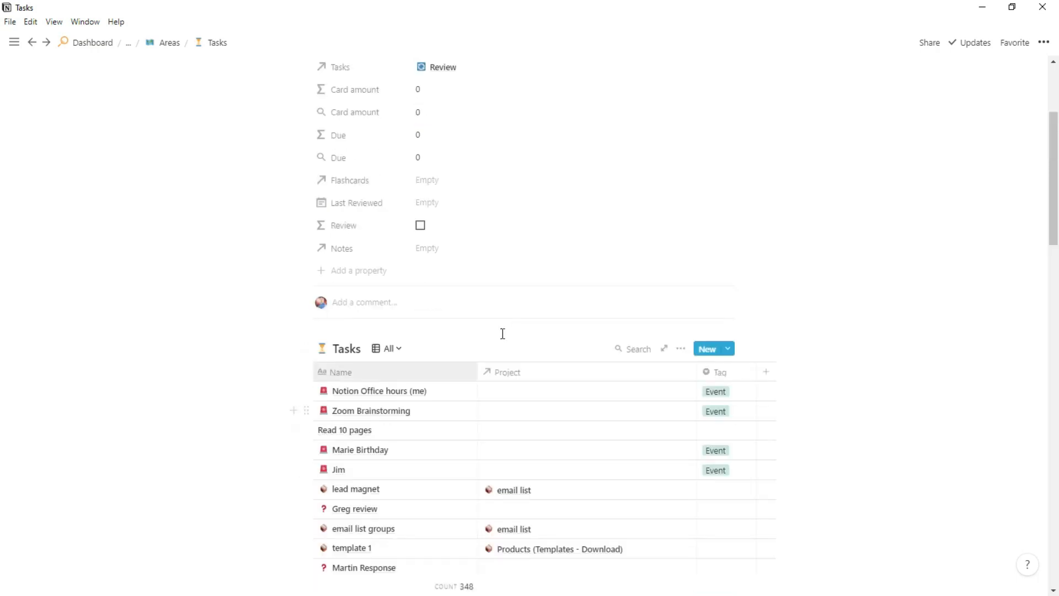
# - Switch the embedded Tasks database to the Done tasks view and look through its whole list
pyautogui.scroll(-3, 516, 324)
pyautogui.scroll(3, 517, 327)
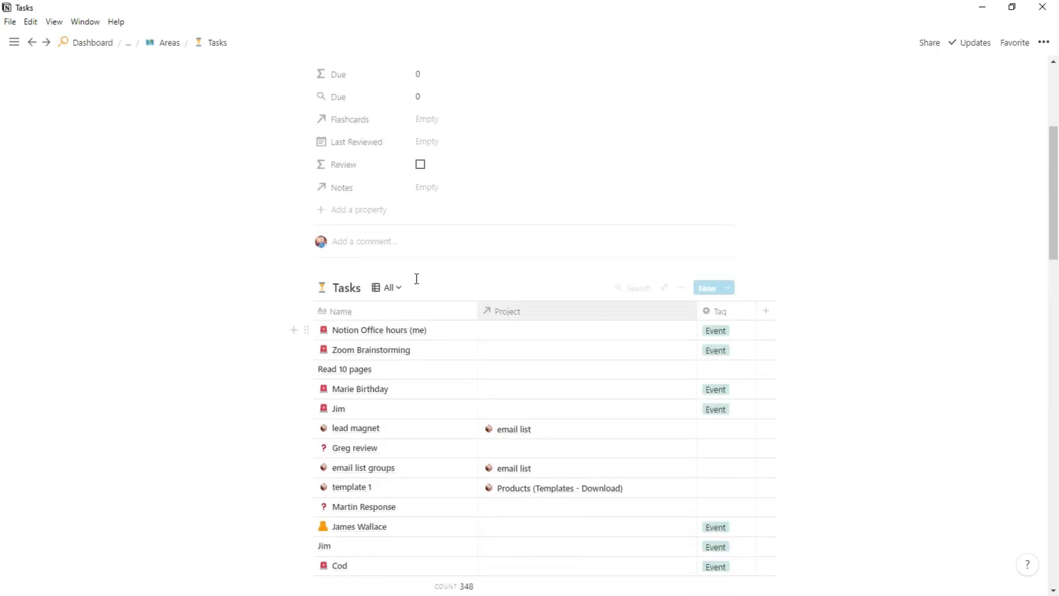
pyautogui.click(394, 288)
pyautogui.click(379, 334)
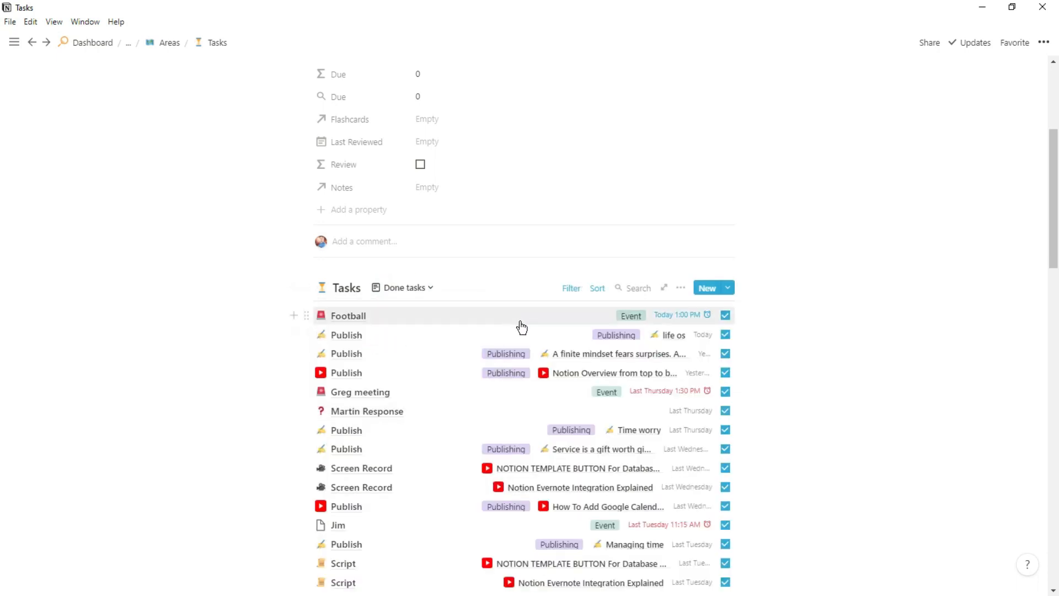
pyautogui.scroll(-20, 521, 327)
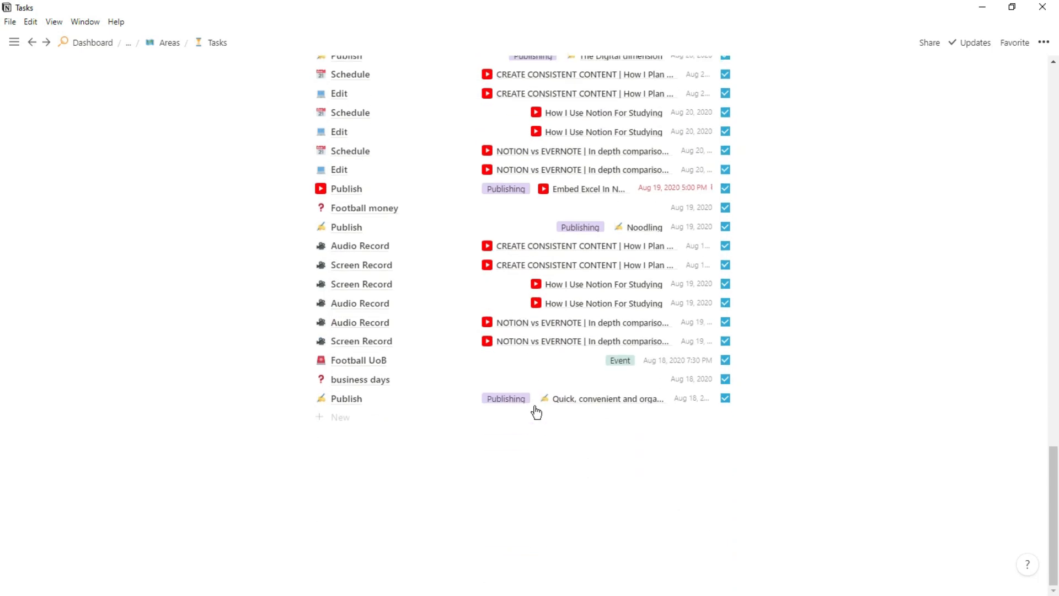
pyautogui.scroll(20, 541, 475)
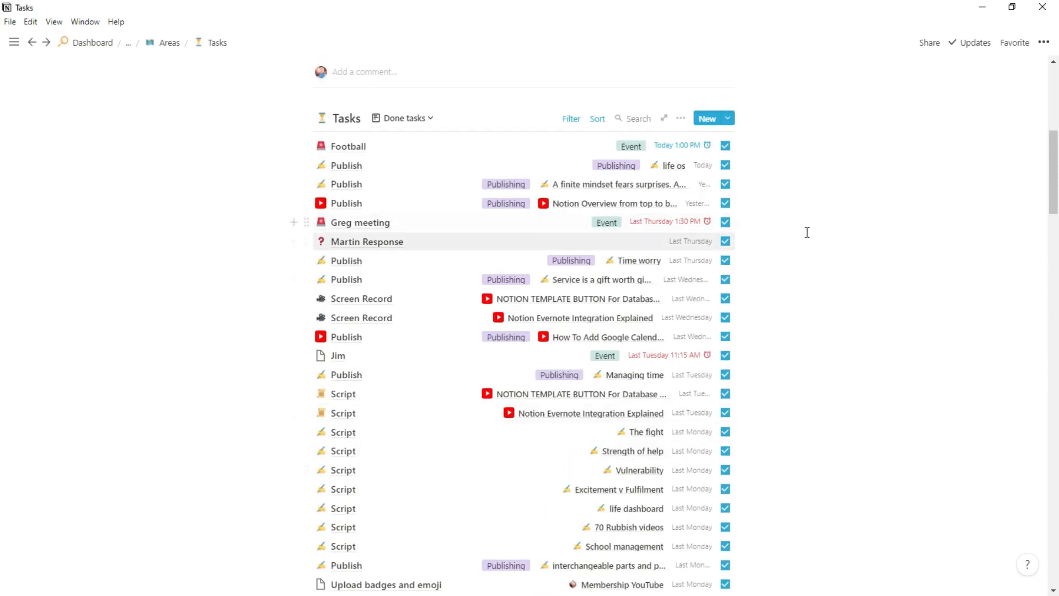
# - Delete every completed task listed in the Done tasks view of the embedded Tasks database
pyautogui.moveTo(784, 142); pyautogui.dragTo(639, 362)
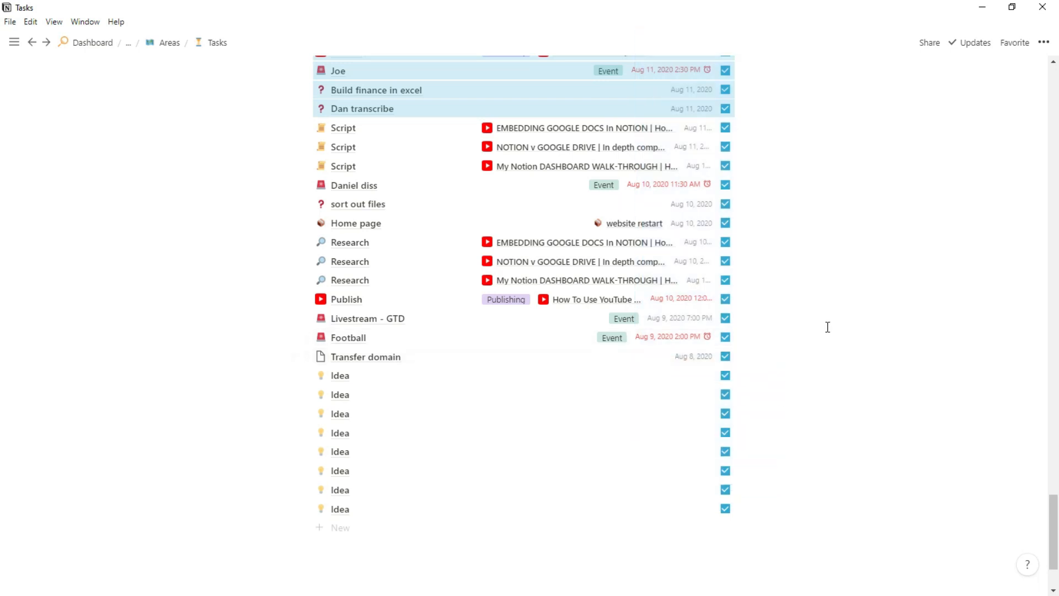
pyautogui.press('Delete')
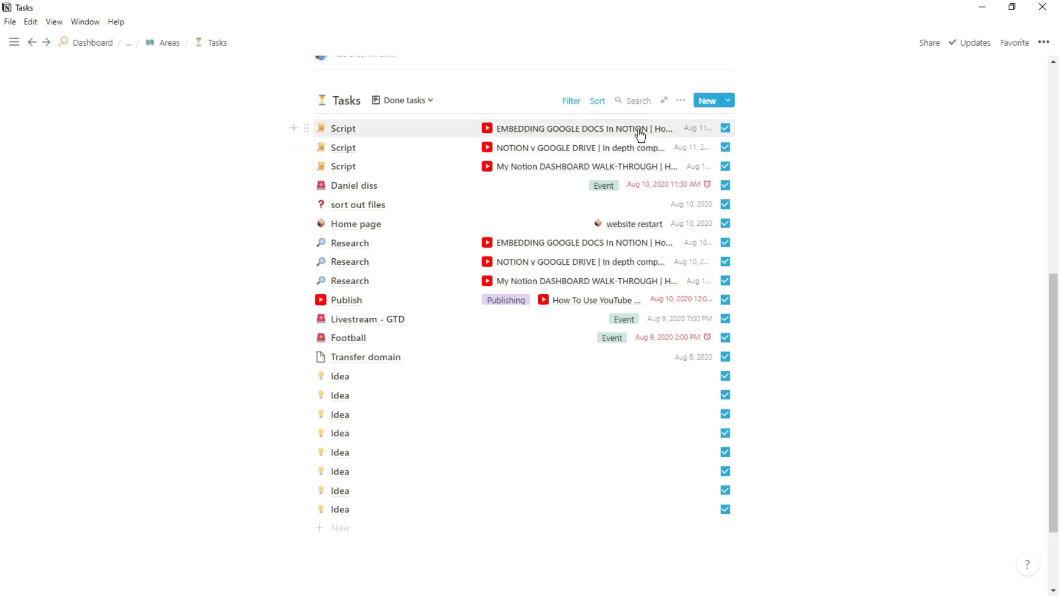
pyautogui.moveTo(779, 130); pyautogui.dragTo(667, 518)
pyautogui.press('Delete')
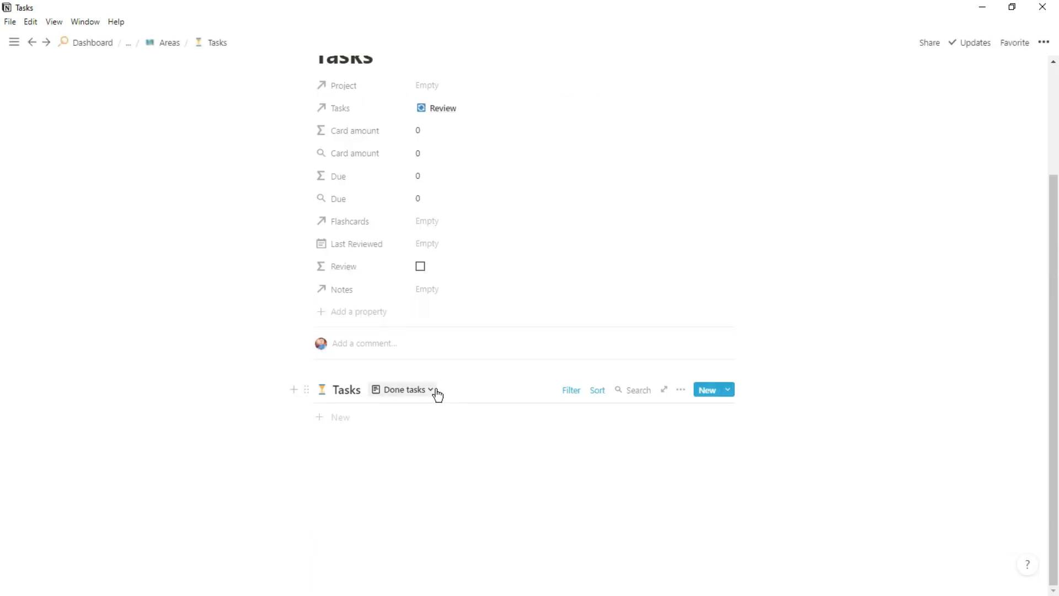
# - Inspect the filter and sort settings of the Done tasks view
pyautogui.click(572, 392)
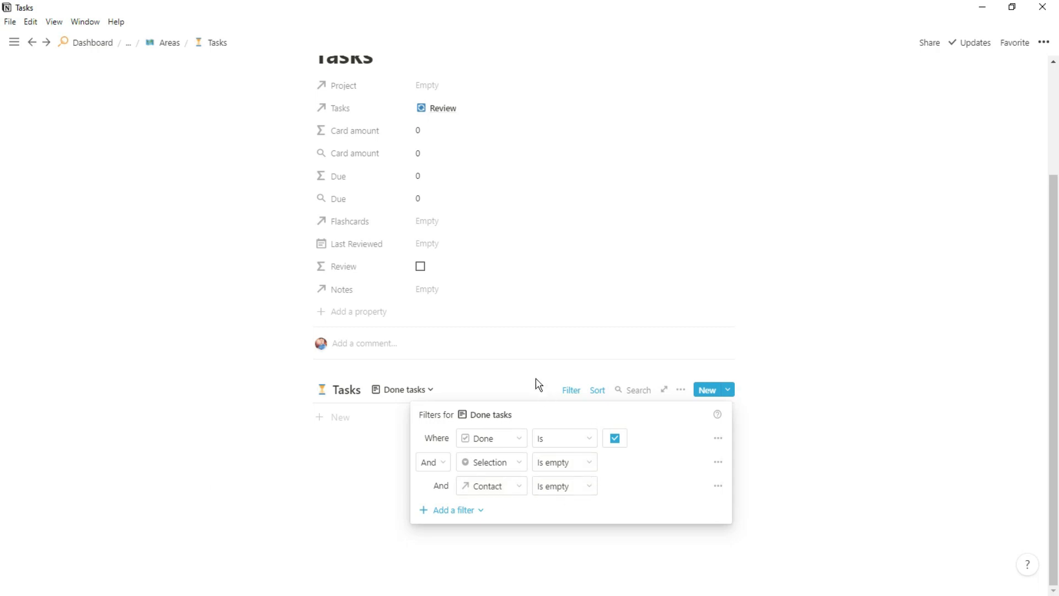
pyautogui.click(599, 391)
pyautogui.click(602, 393)
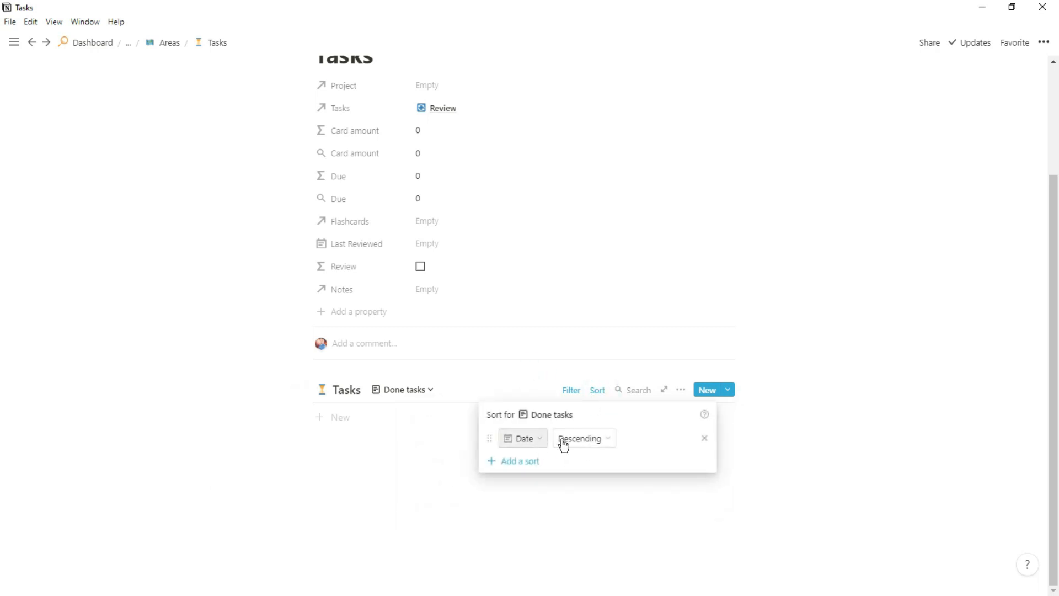
pyautogui.click(500, 384)
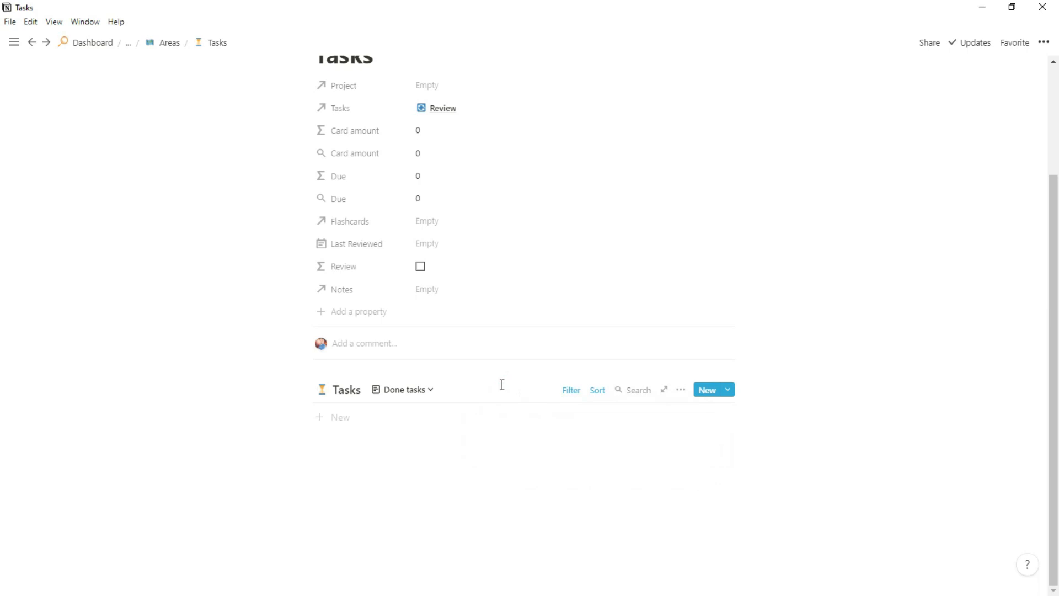
# - Return through the Areas page to the Review page and go to the end of its Areas list
pyautogui.scroll(3, 502, 385)
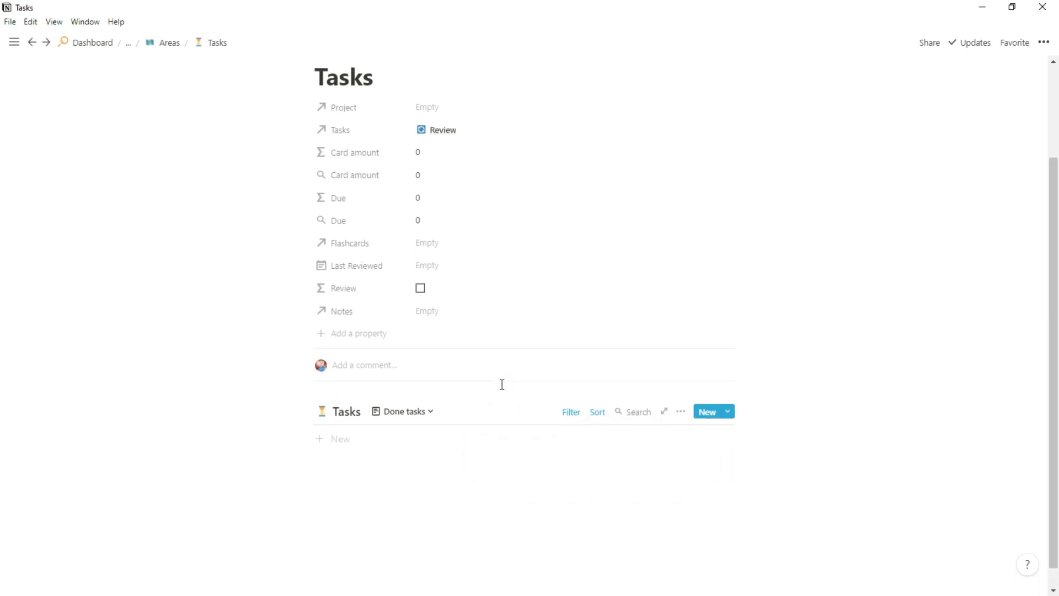
pyautogui.scroll(2, 502, 390)
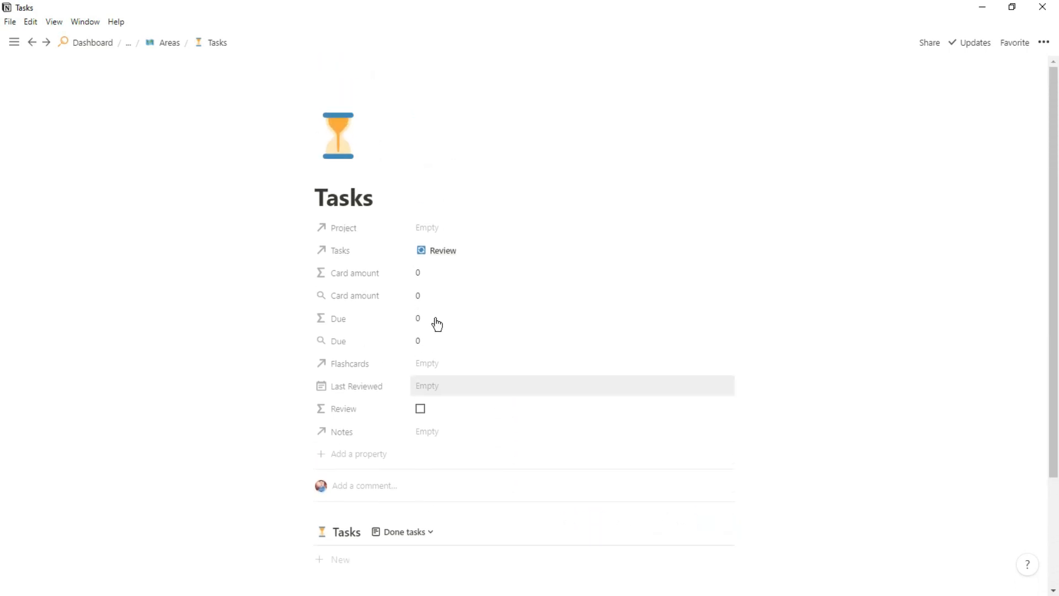
pyautogui.click(163, 48)
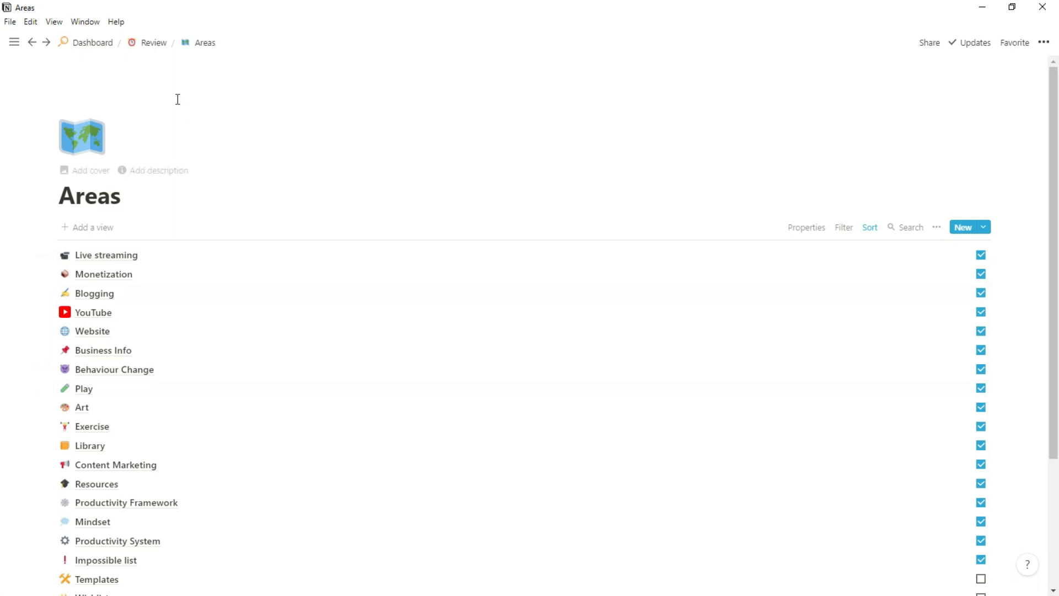
pyautogui.click(149, 49)
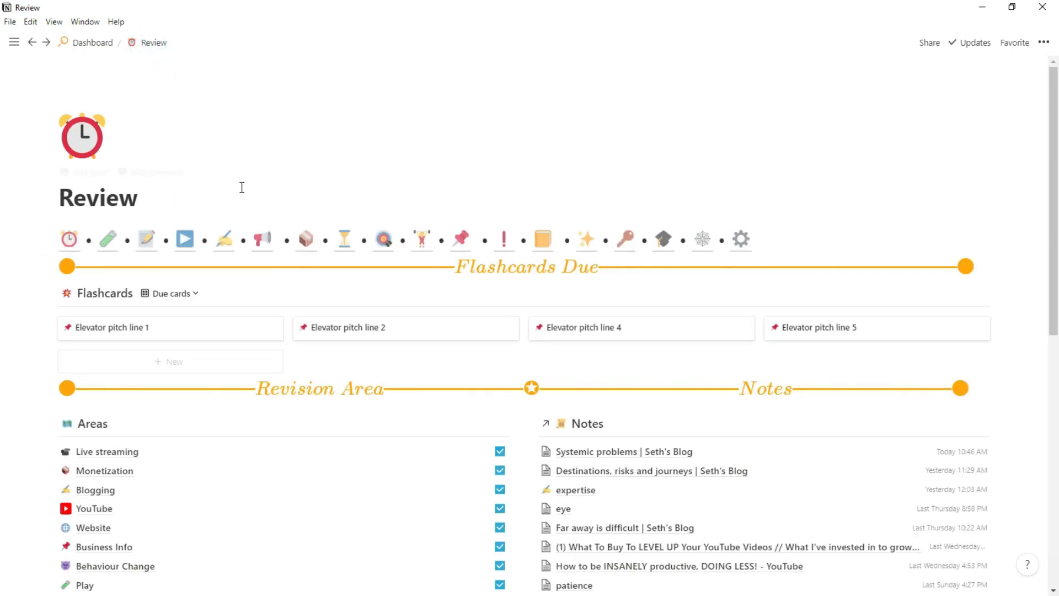
pyautogui.scroll(-5, 246, 184)
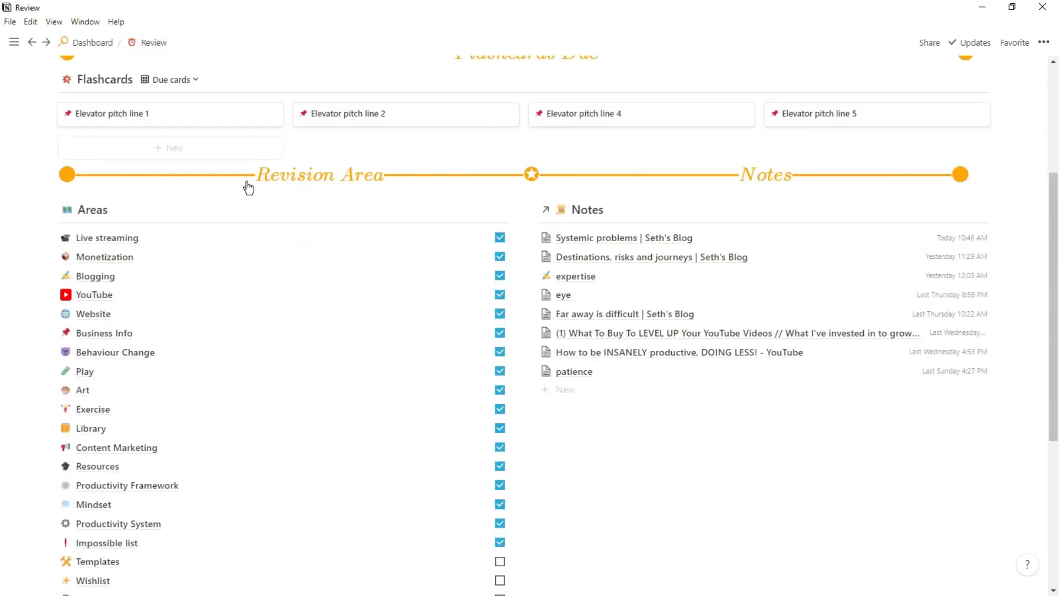
pyautogui.scroll(-2, 241, 426)
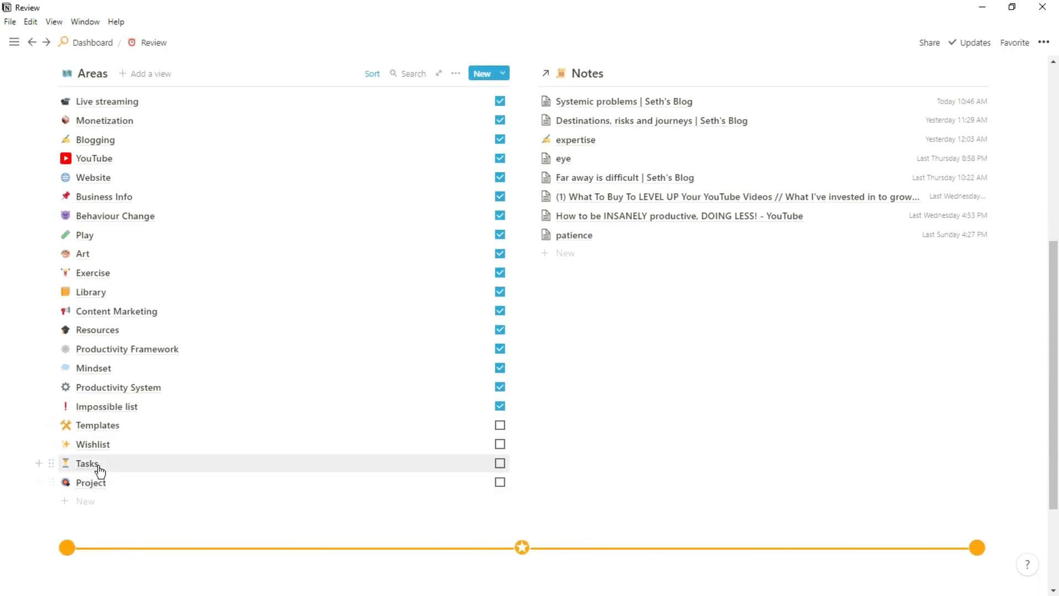
# - Open the Project entry from the Areas list as a full page and go to its embedded Project table
pyautogui.click(141, 485)
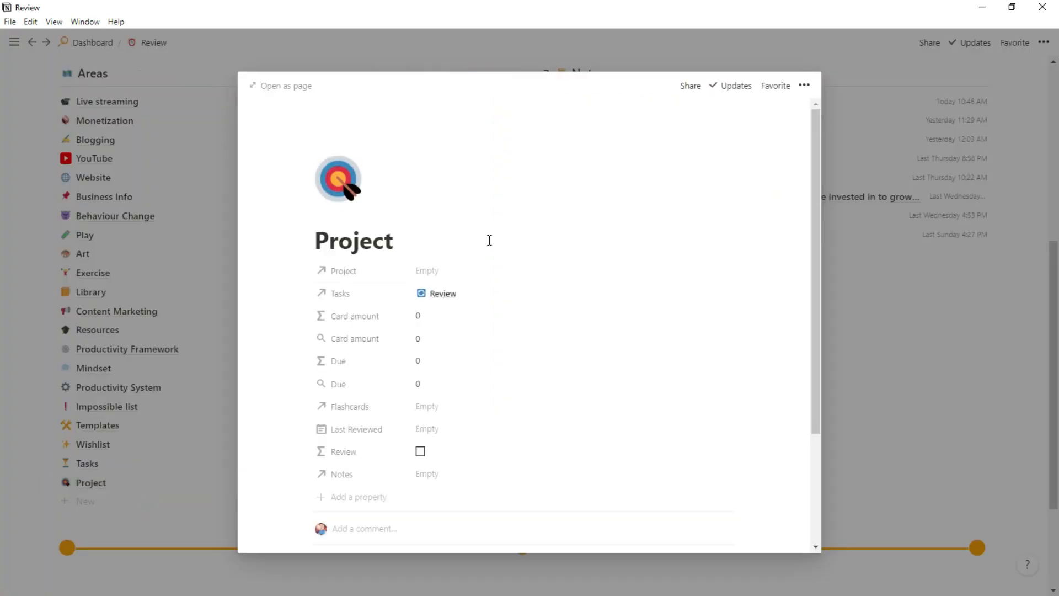
pyautogui.hotkey('ctrl', 'Return')
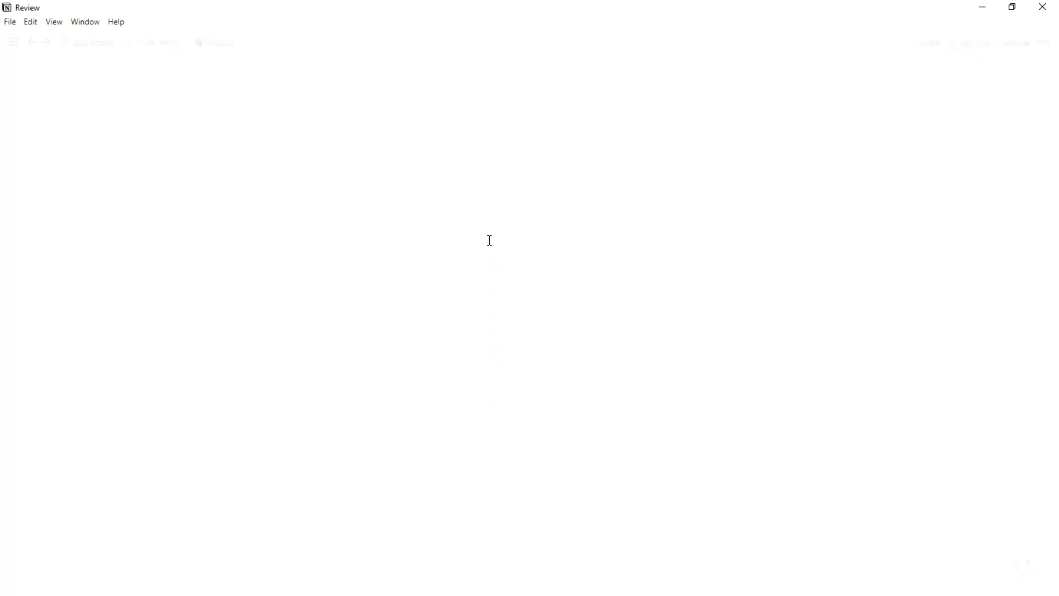
pyautogui.scroll(-4, 449, 290)
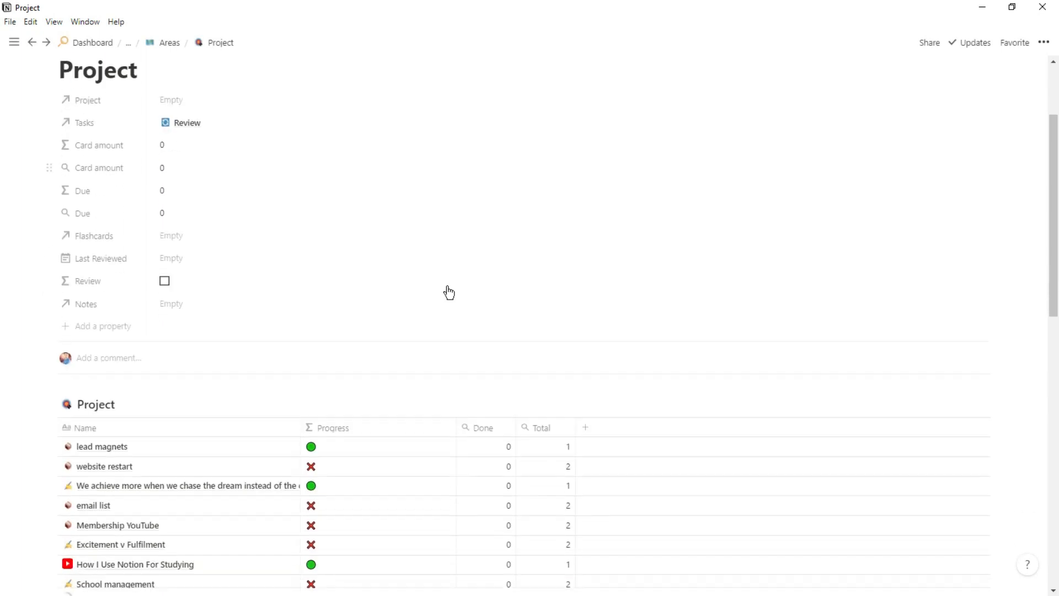
pyautogui.scroll(-3, 449, 286)
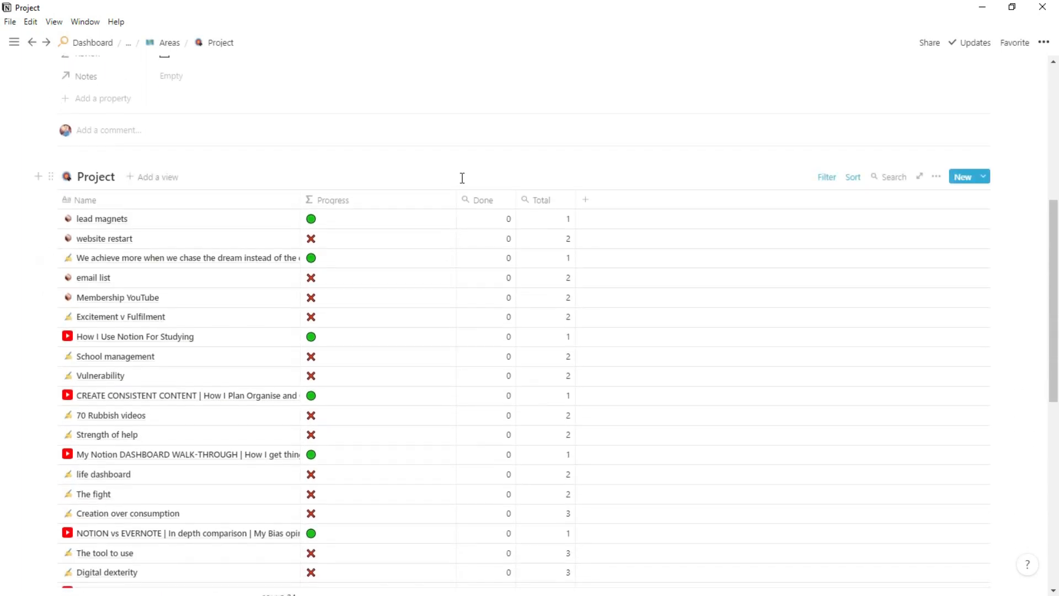
# - Inspect the filter and sort settings of the embedded Project table
pyautogui.click(830, 182)
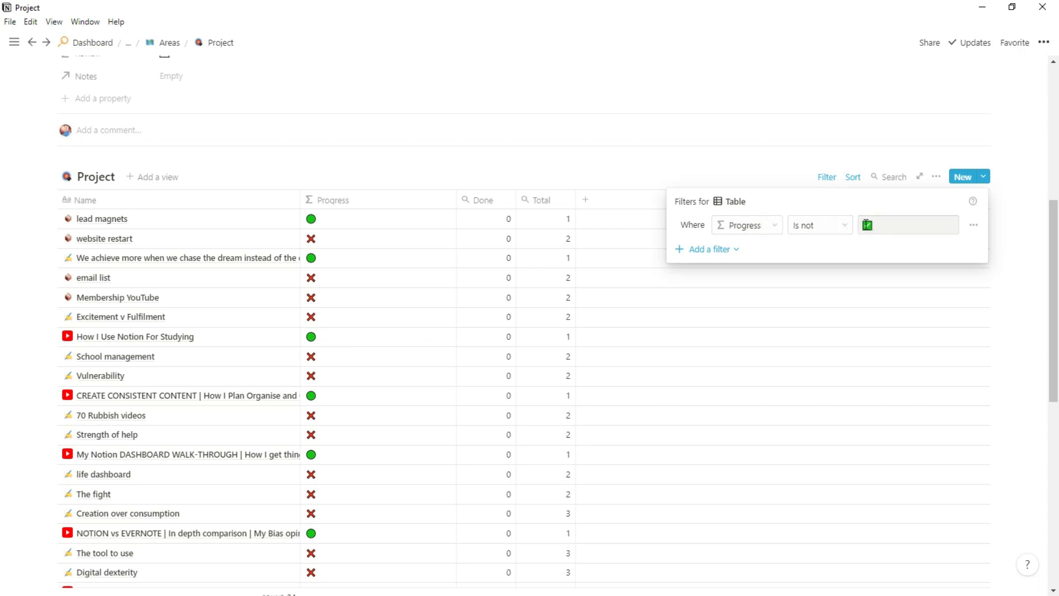
pyautogui.click(855, 181)
pyautogui.click(855, 182)
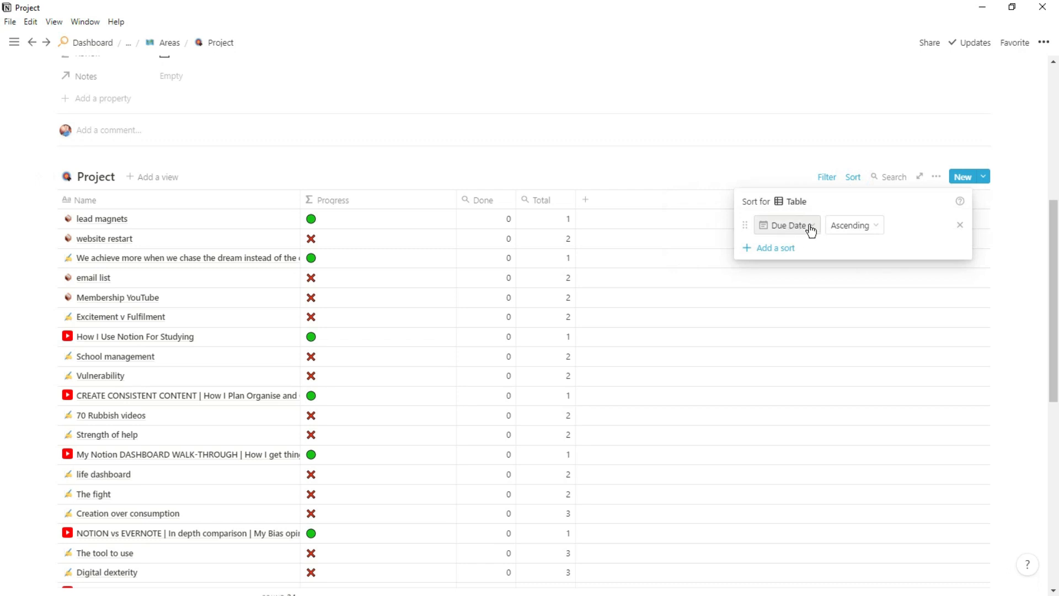
pyautogui.click(744, 166)
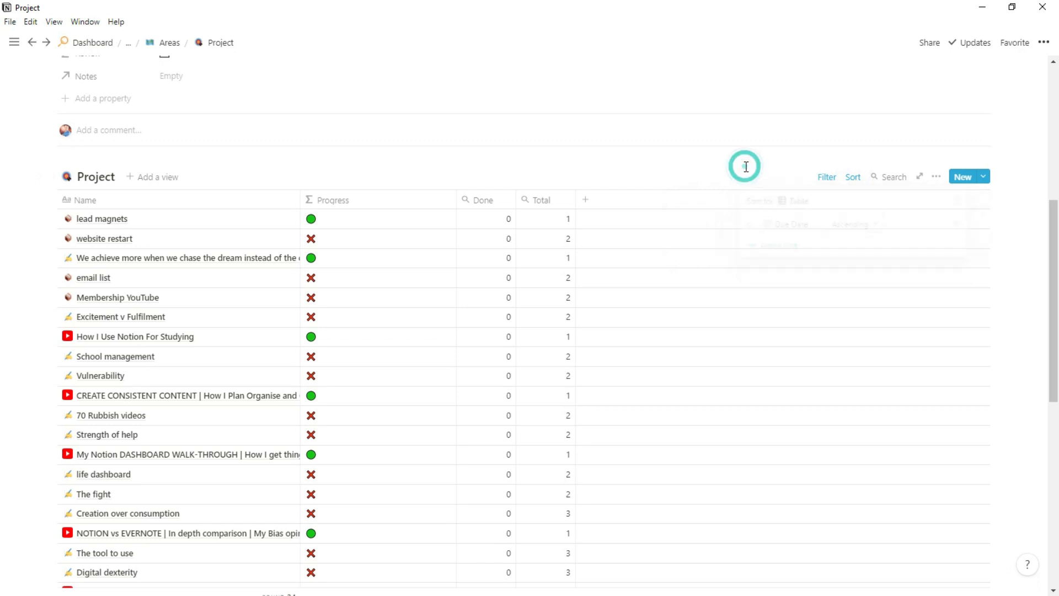
# - Narrow the Progress column of the Project table and look through its rows to the end
pyautogui.scroll(-1, 558, 163)
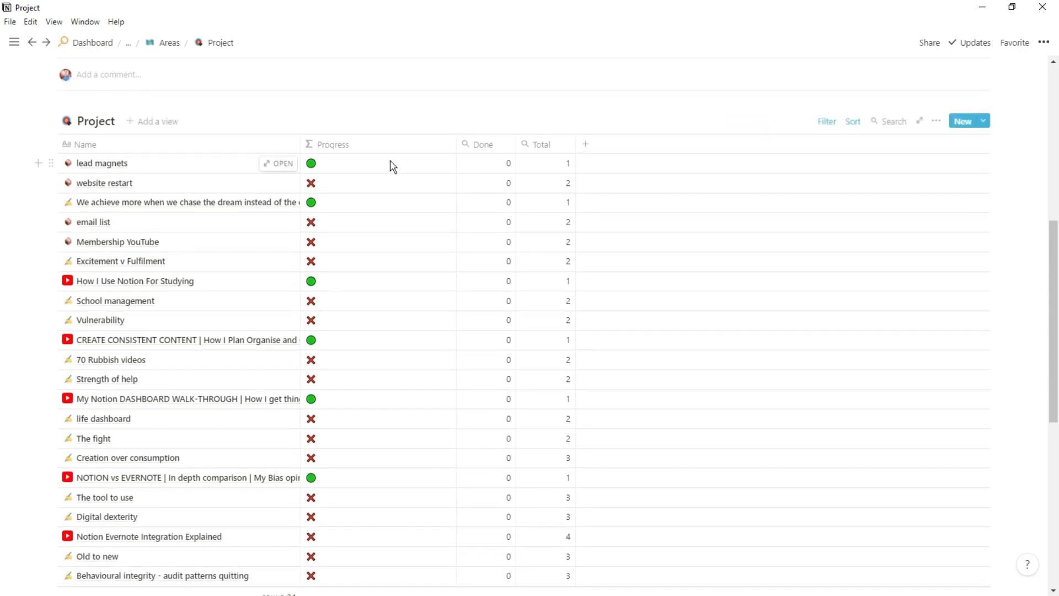
pyautogui.moveTo(457, 146); pyautogui.dragTo(362, 145)
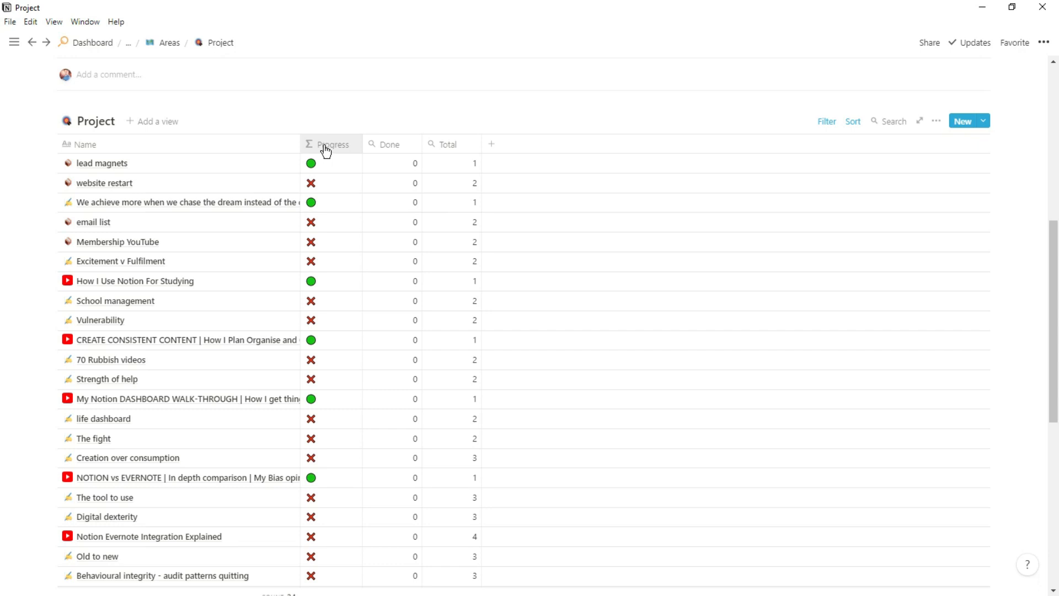
pyautogui.scroll(-1, 325, 150)
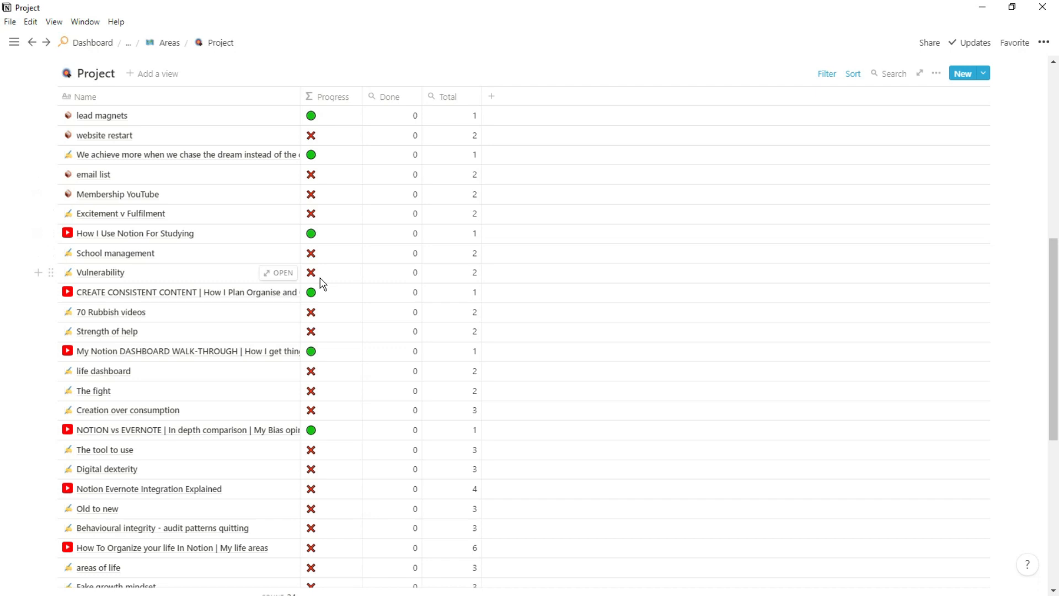
pyautogui.scroll(-3, 323, 265)
pyautogui.scroll(-3, 323, 283)
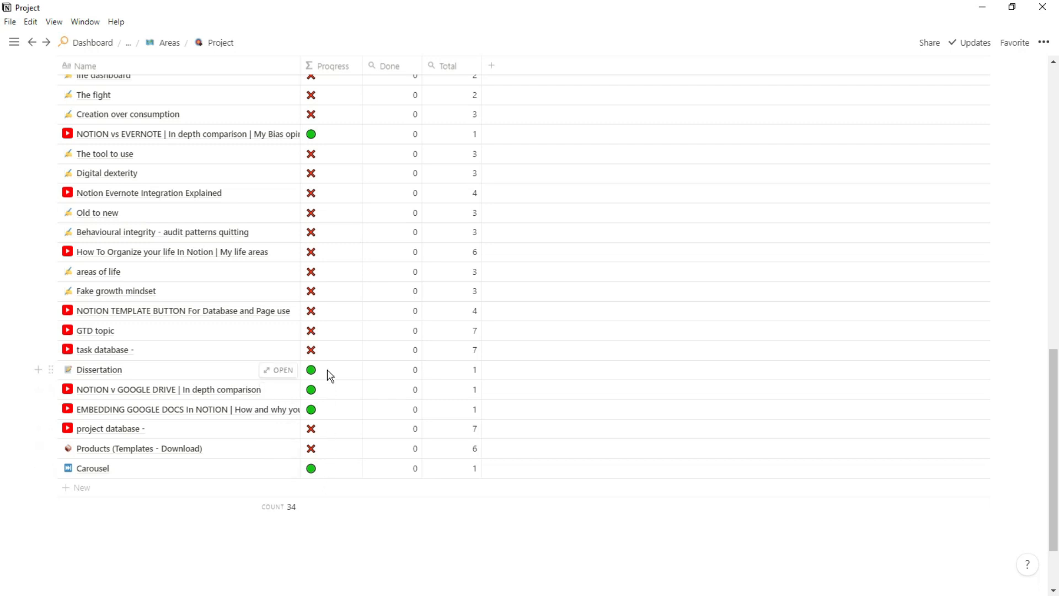
# - Preview the lead magnets project from the Project table to examine its properties, and close it again
pyautogui.scroll(3, 329, 372)
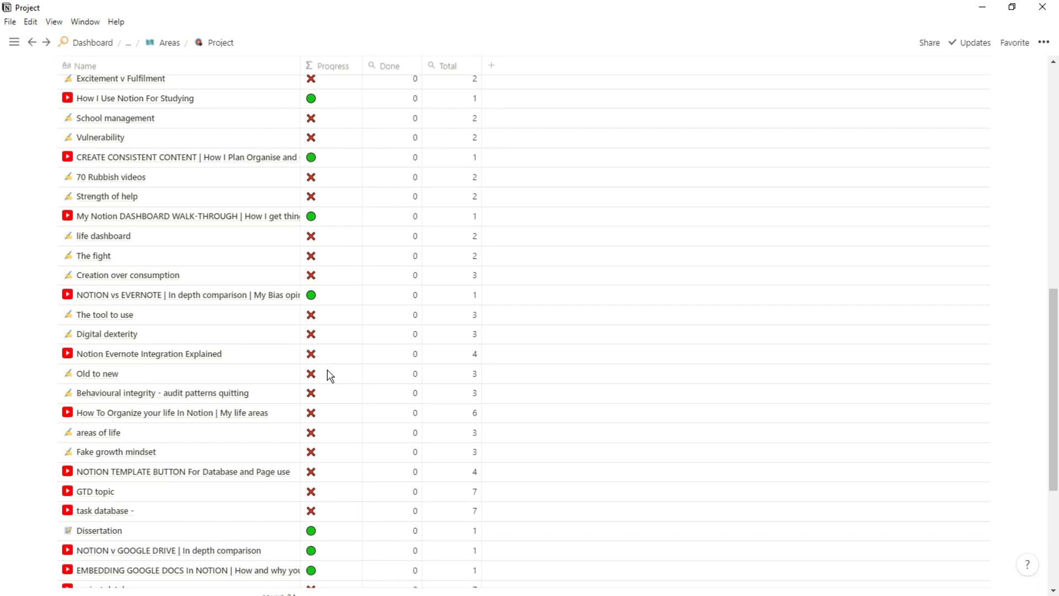
pyautogui.scroll(3, 329, 376)
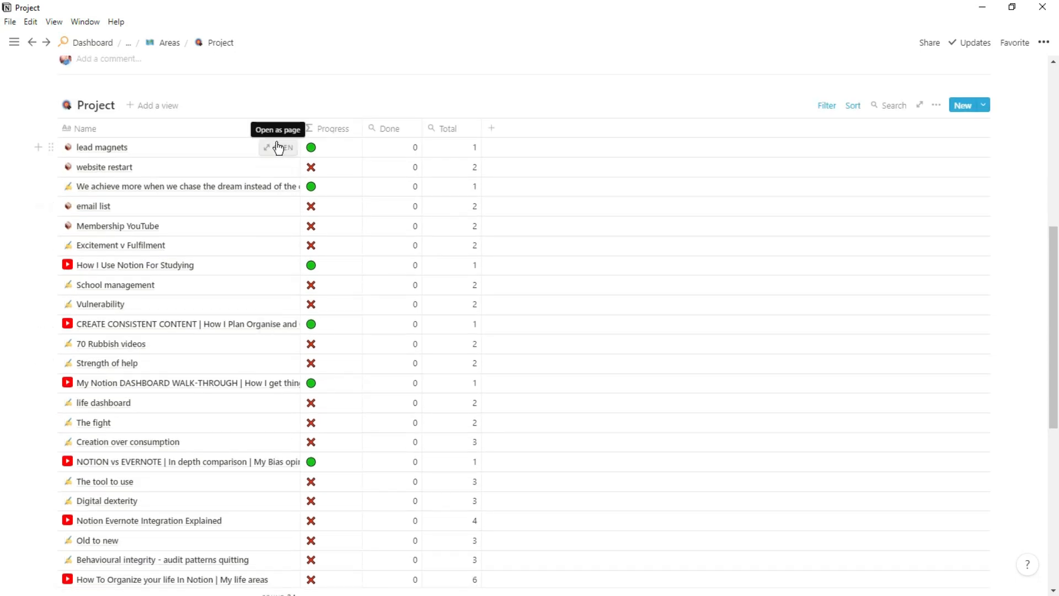
pyautogui.click(277, 148)
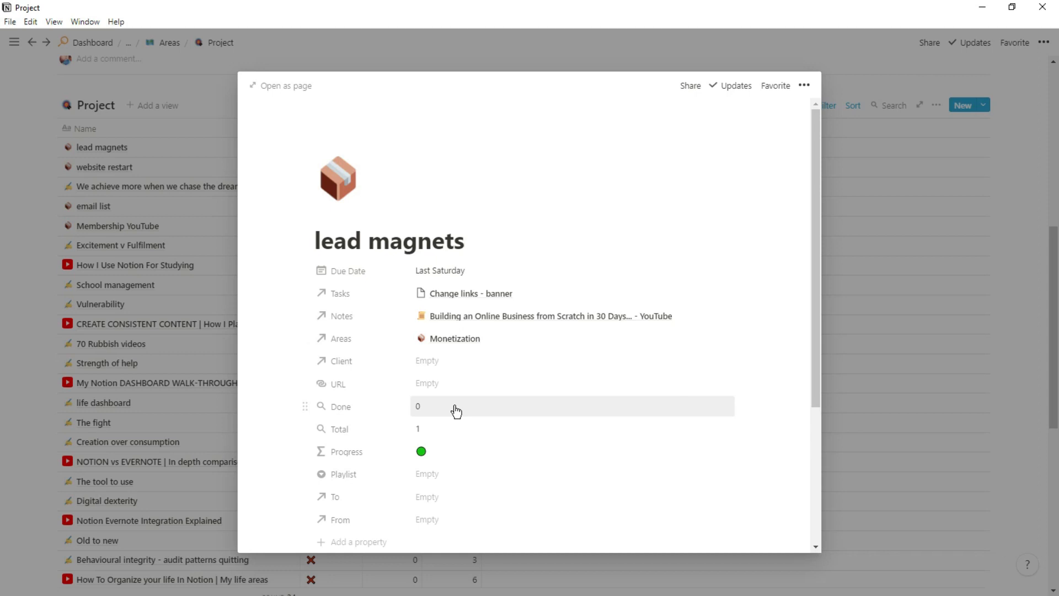
pyautogui.click(859, 392)
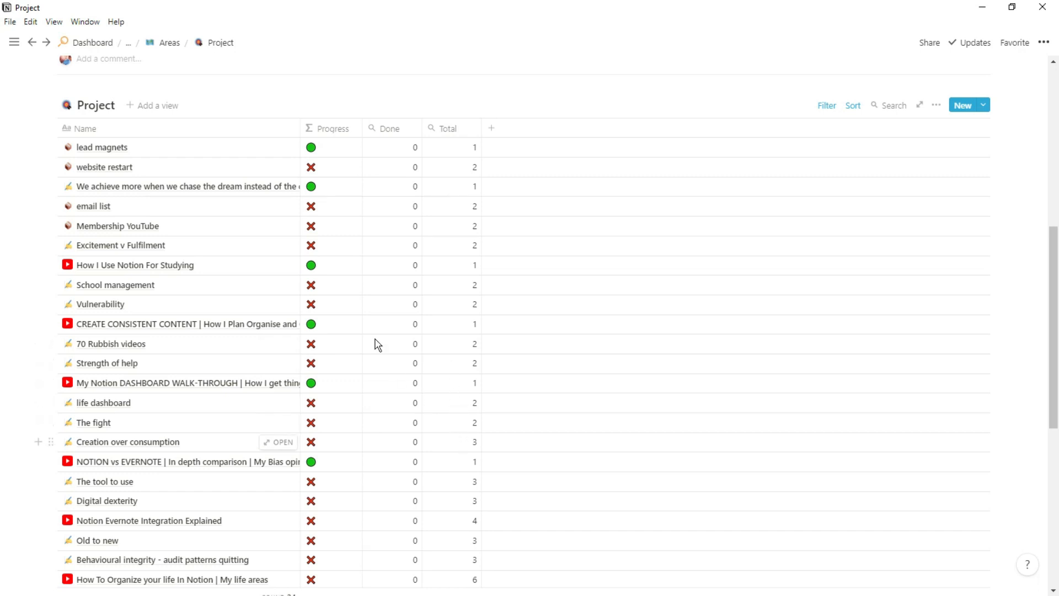
# - Examine the formula behind the Progress column of the Project table and close the formula editor
pyautogui.click(324, 154)
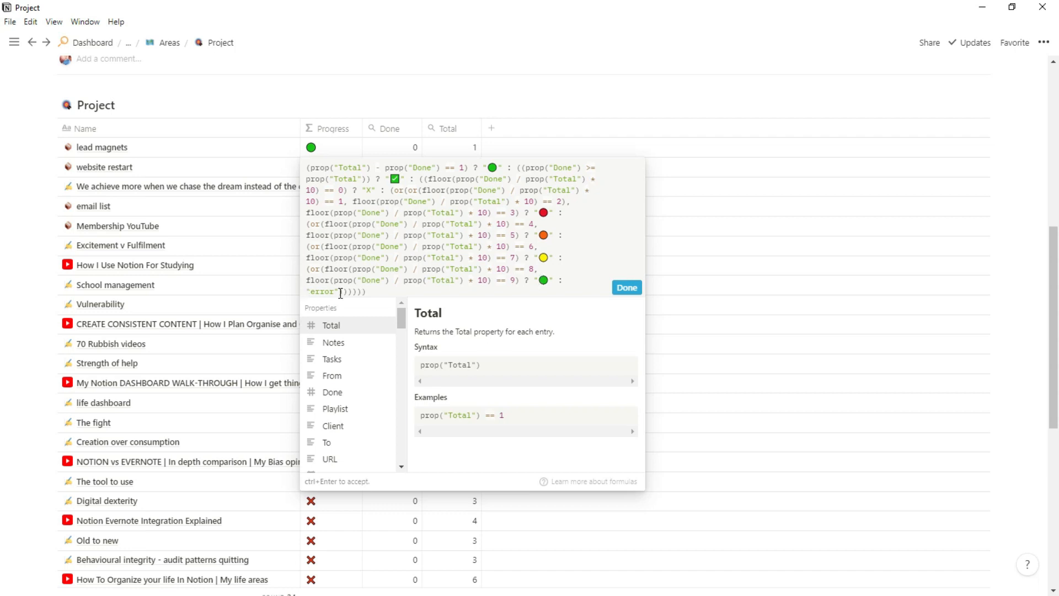
pyautogui.click(629, 290)
pyautogui.scroll(8, 340, 270)
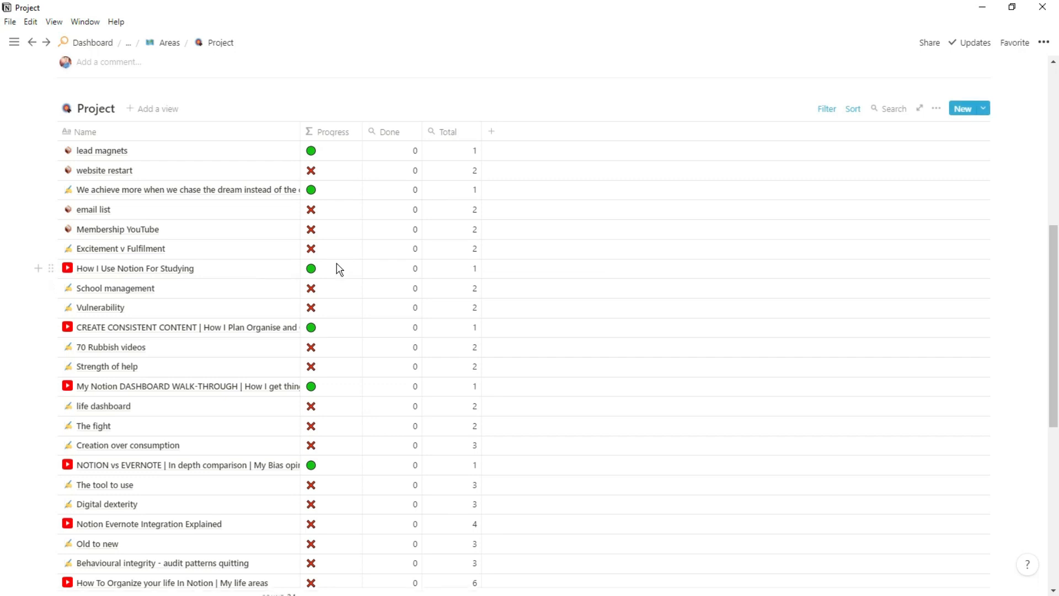
# - Go back from the Project page to the Review page and show its Areas and Notes lists
pyautogui.click(129, 44)
pyautogui.click(129, 62)
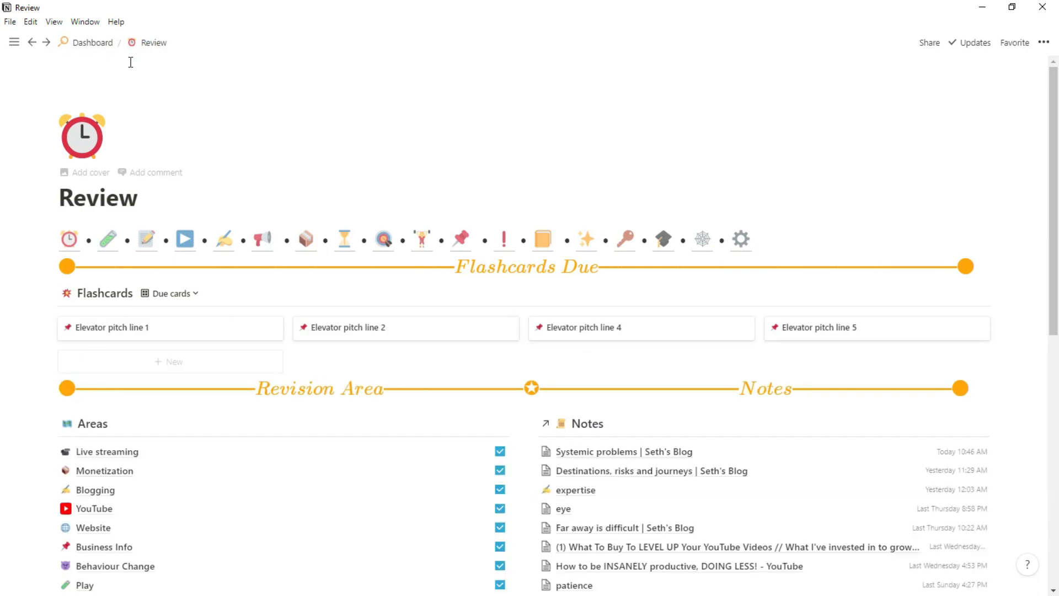
pyautogui.scroll(-7, 193, 188)
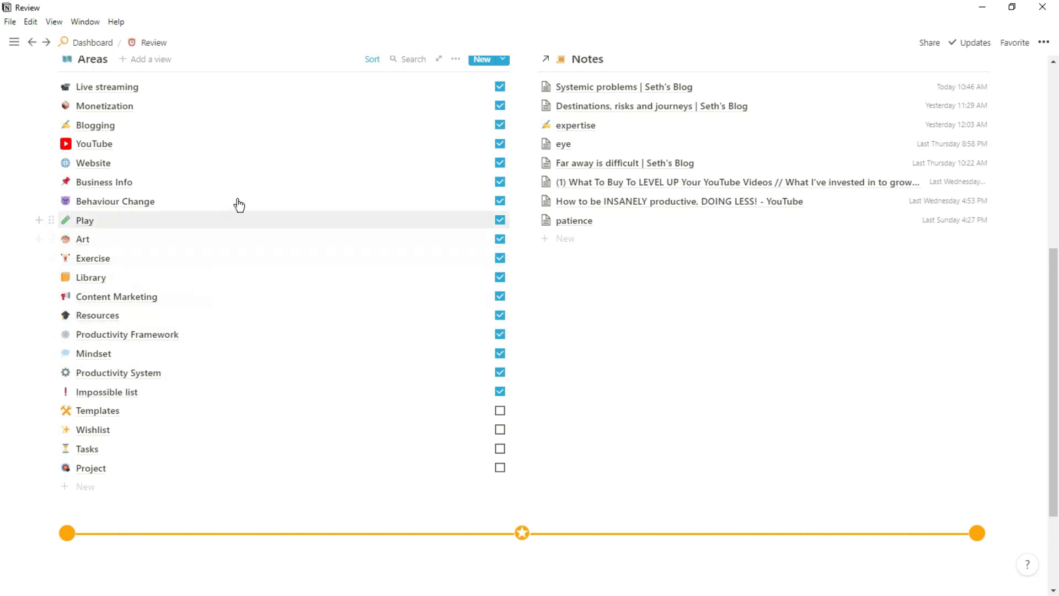
# - Open the Blogging area from the Areas list as a full page
pyautogui.scroll(1, 240, 200)
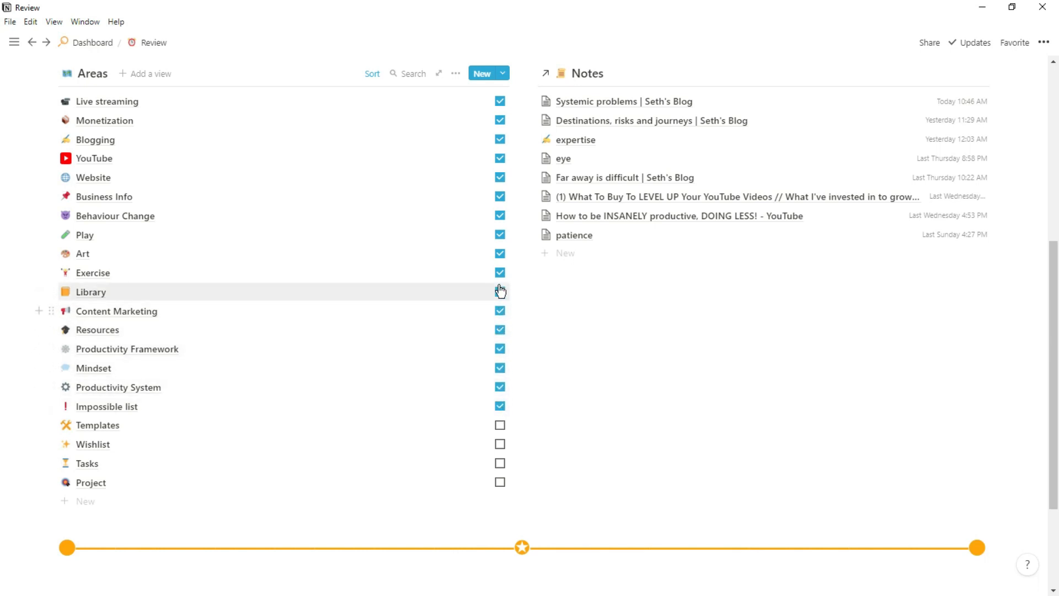
pyautogui.click(475, 144)
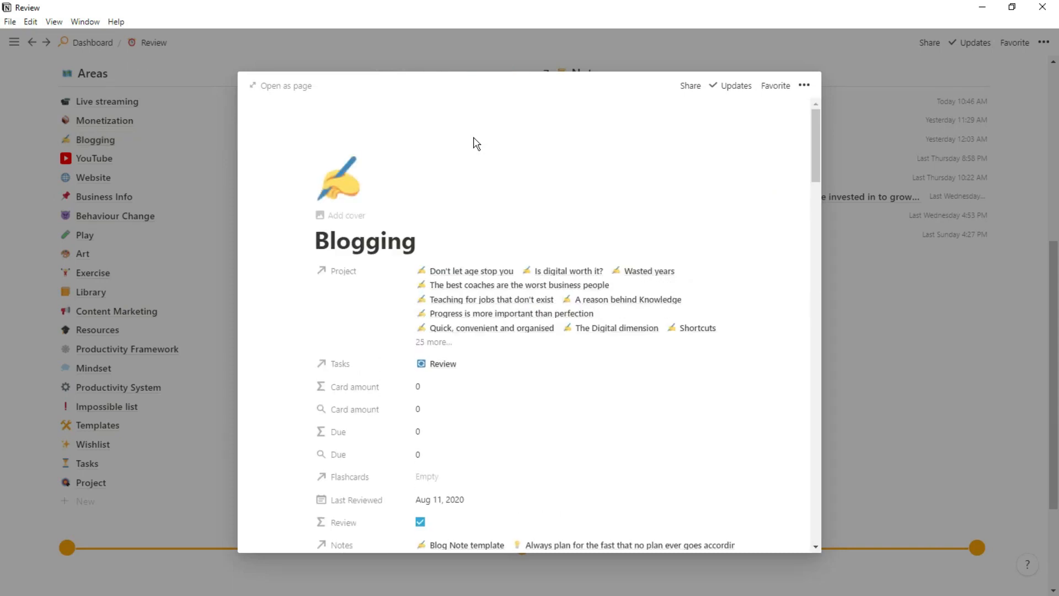
pyautogui.hotkey('ctrl', 'Return')
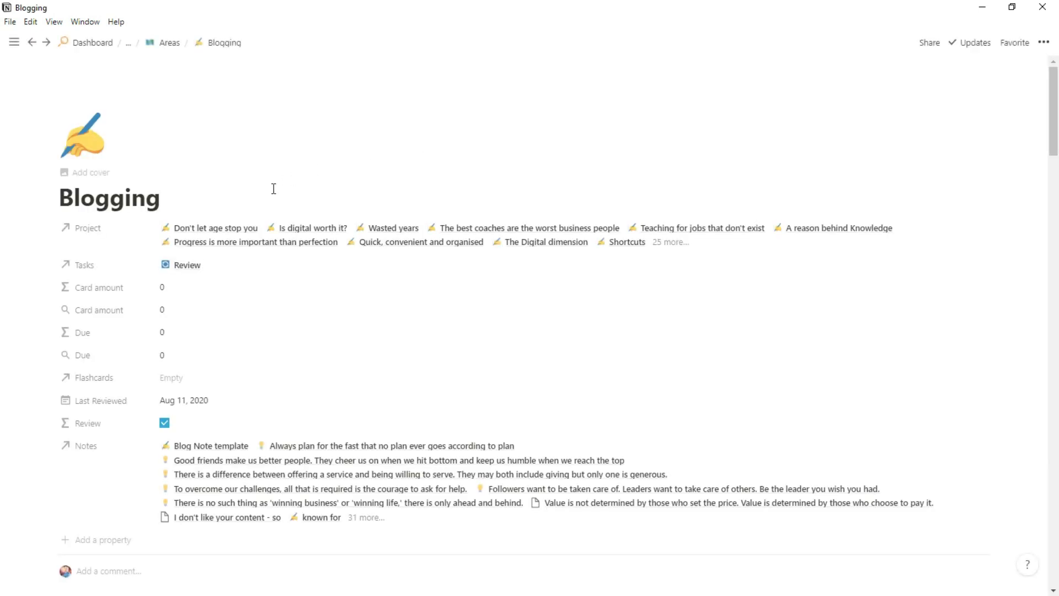
# - Examine the formula behind the Review property of the Blogging page and close the formula editor
pyautogui.scroll(-2, 274, 189)
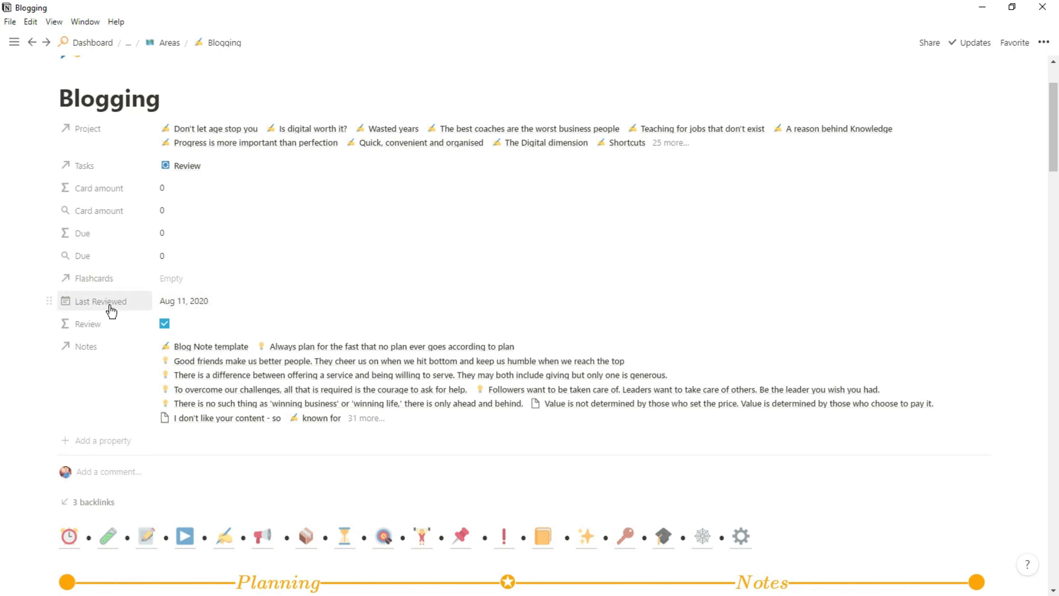
pyautogui.click(181, 330)
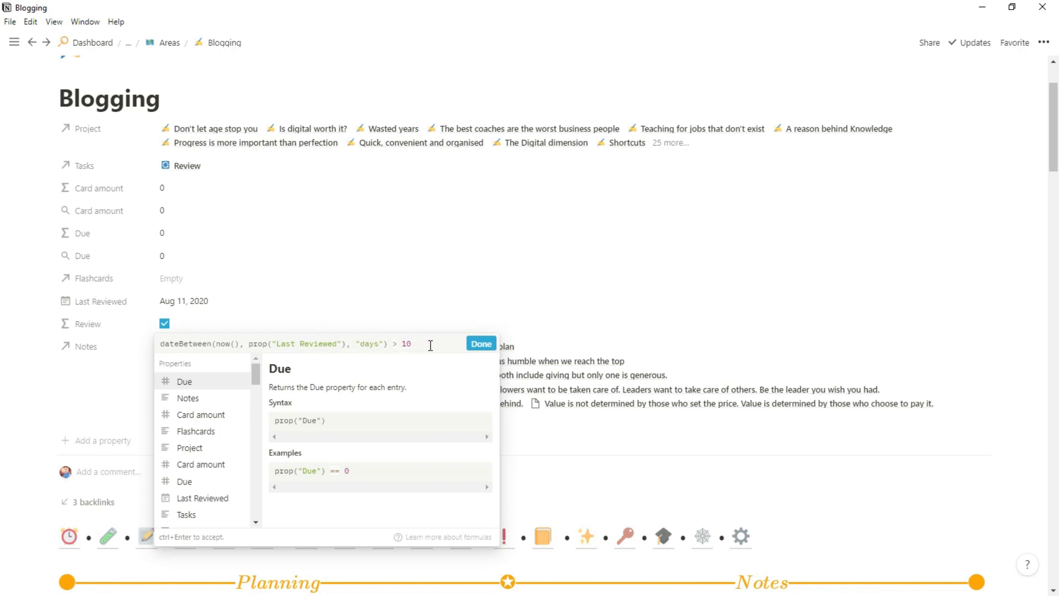
pyautogui.click(482, 345)
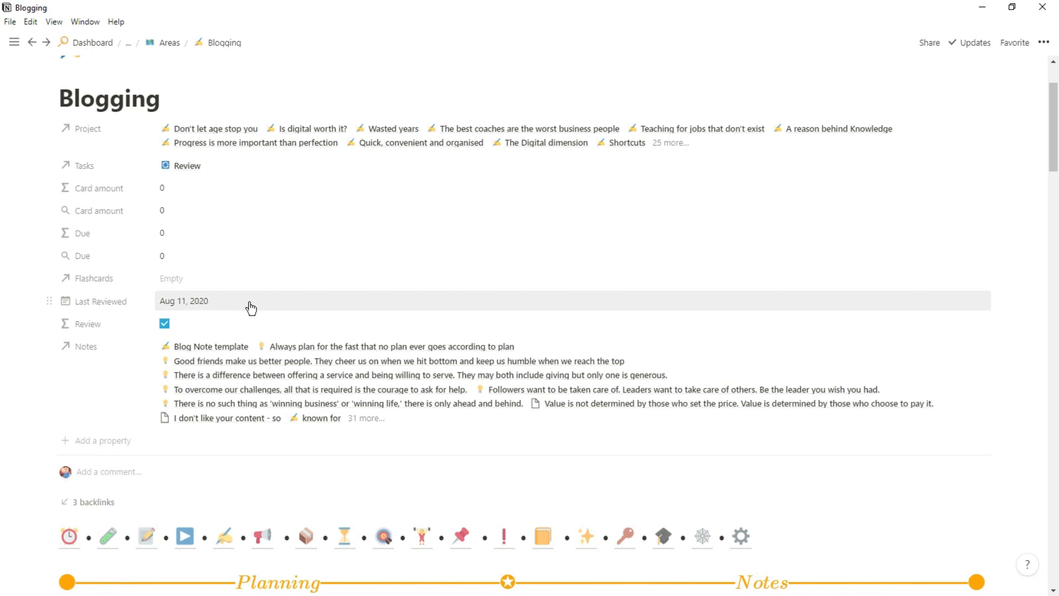
# - Show the block actions for the row of icon links above the Planning and Notes sections, and dismiss them
pyautogui.scroll(-4, 251, 308)
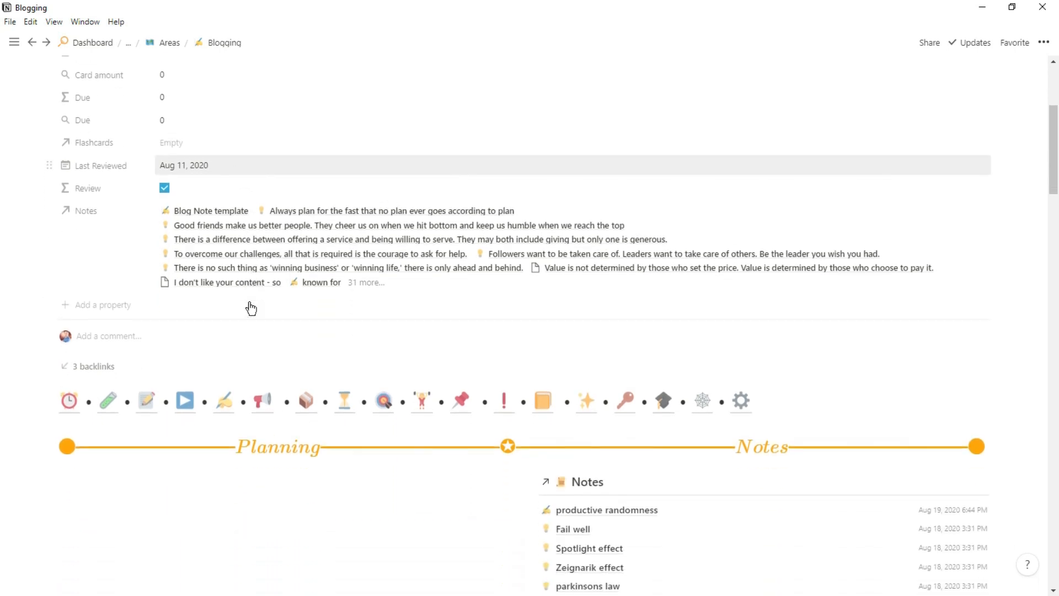
pyautogui.scroll(-3, 251, 308)
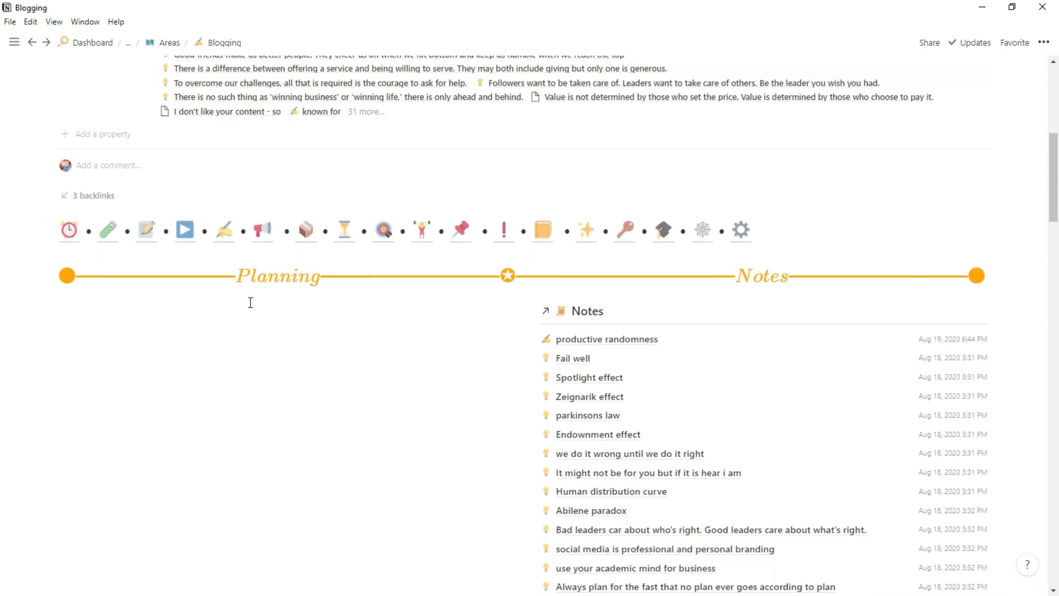
pyautogui.scroll(-1, 250, 303)
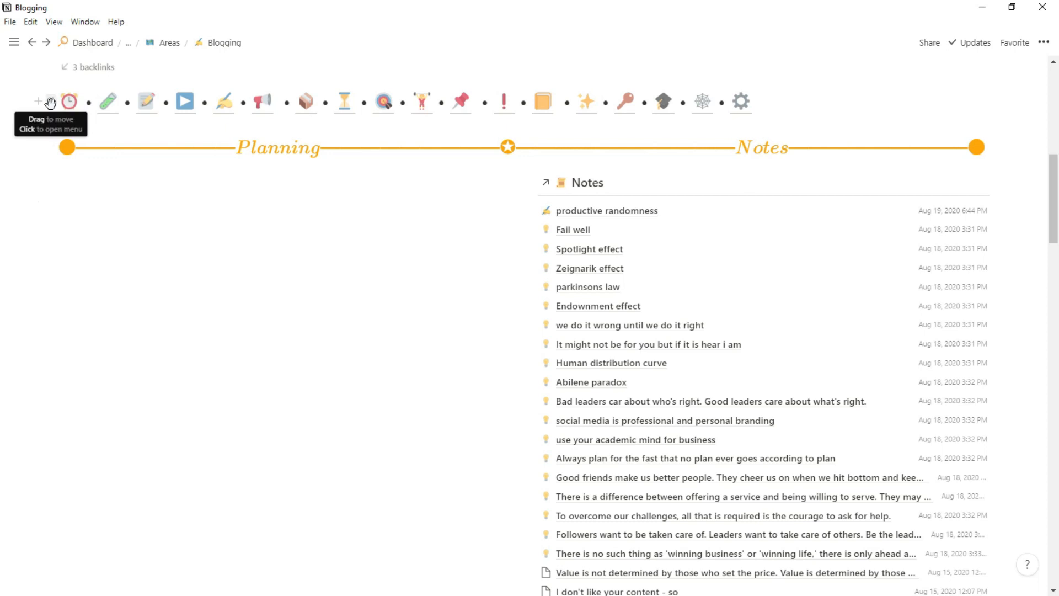
pyautogui.click(51, 103)
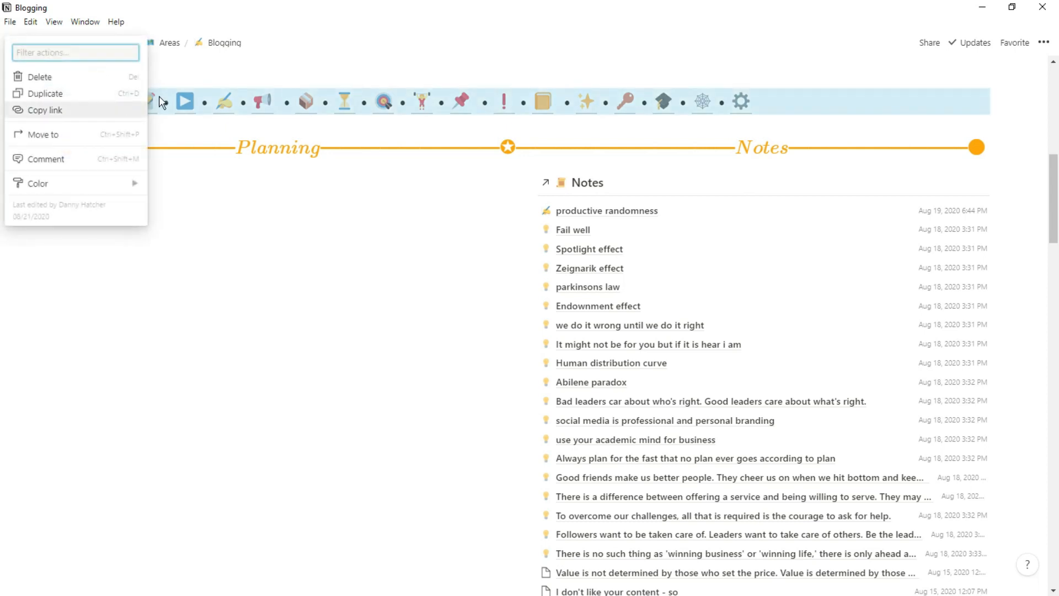
pyautogui.click(281, 185)
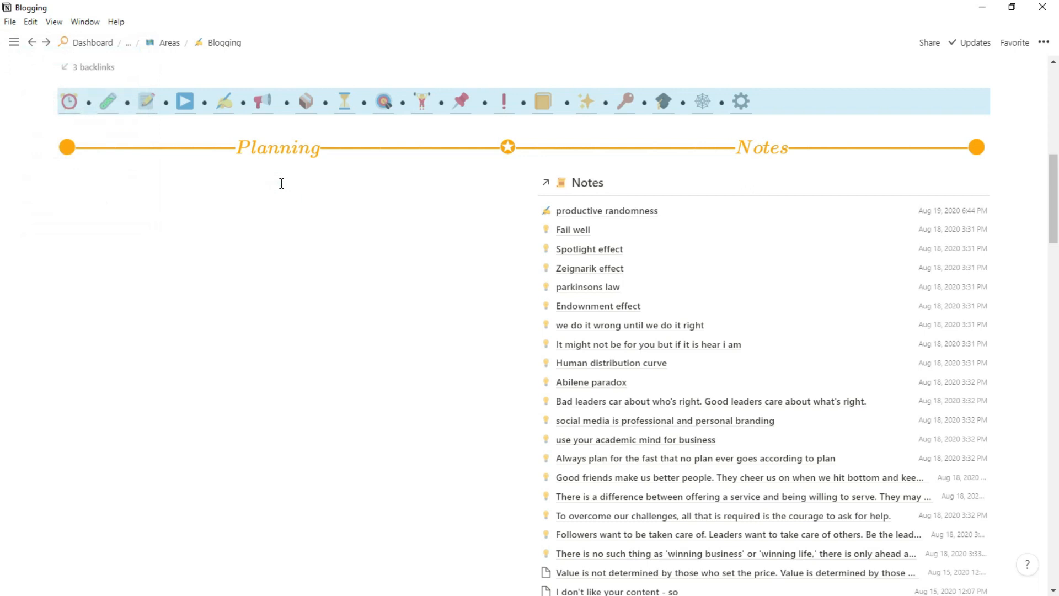
pyautogui.click(281, 183)
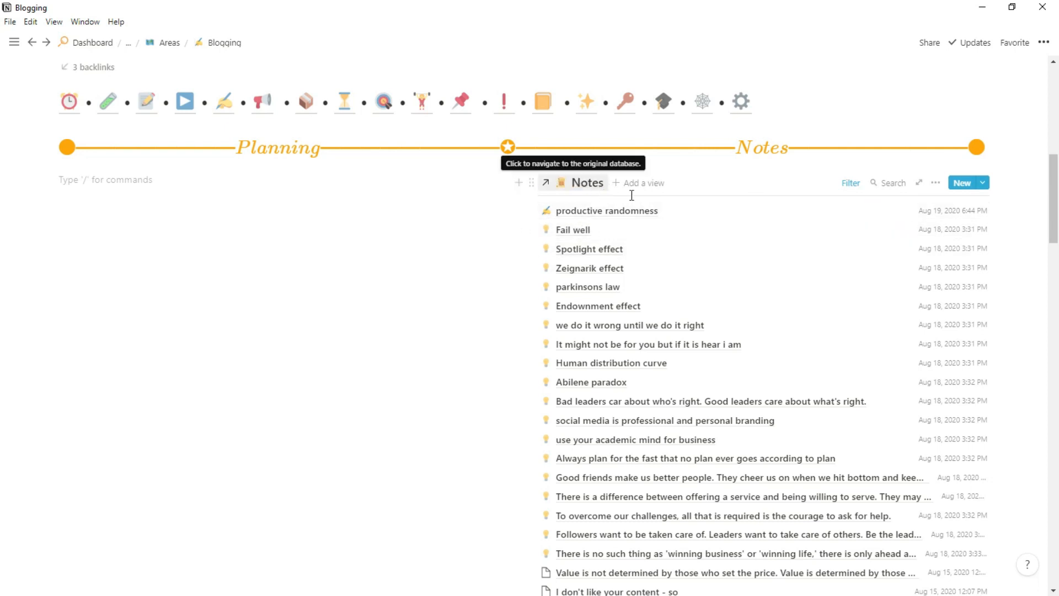
# - Check the filters of the Notes list, and preview the productive randomness note to examine its properties
pyautogui.click(850, 184)
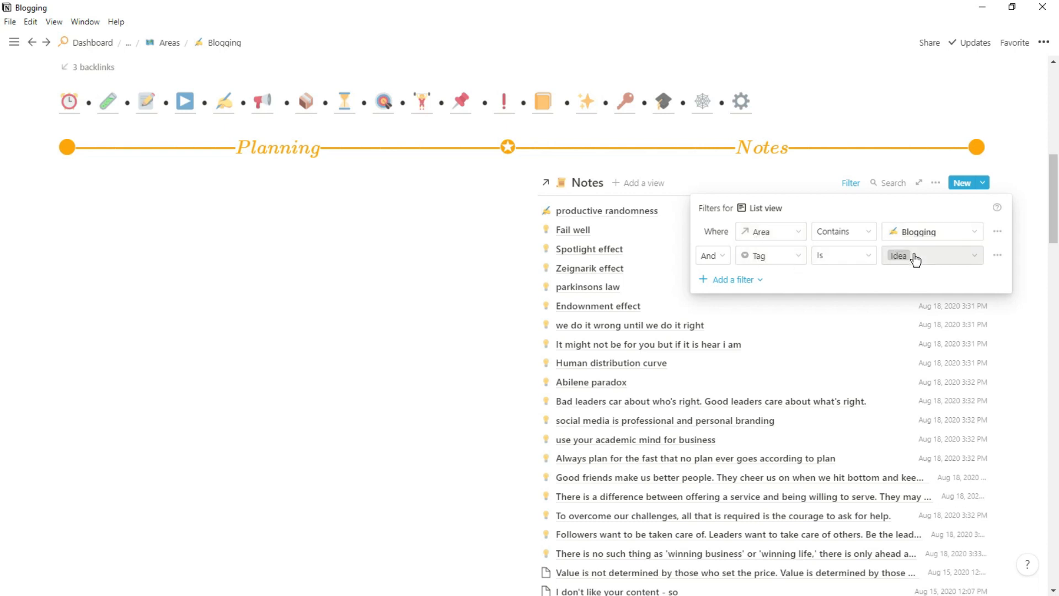
pyautogui.click(764, 178)
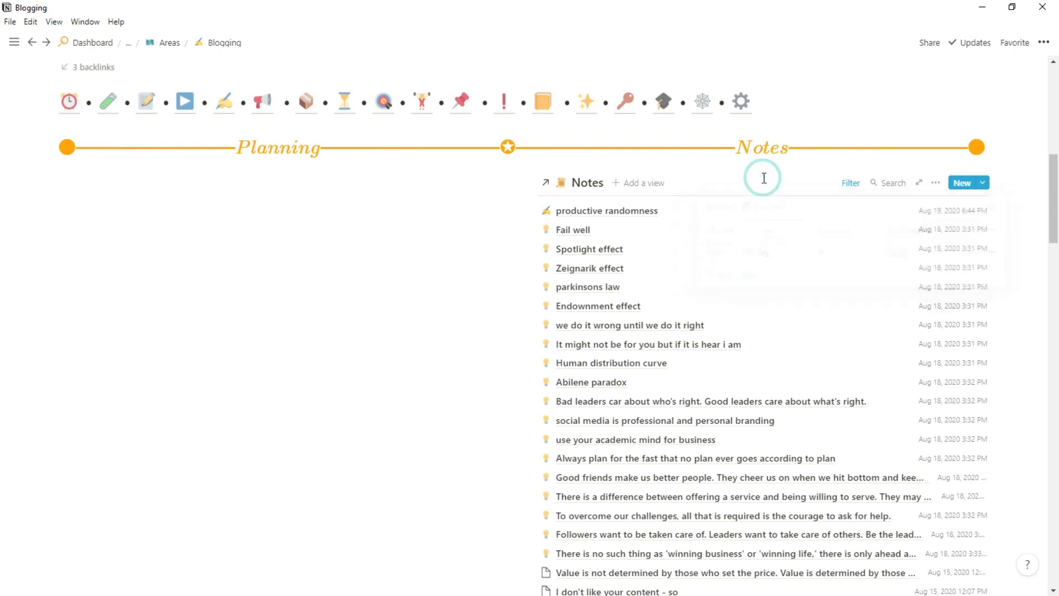
pyautogui.click(670, 220)
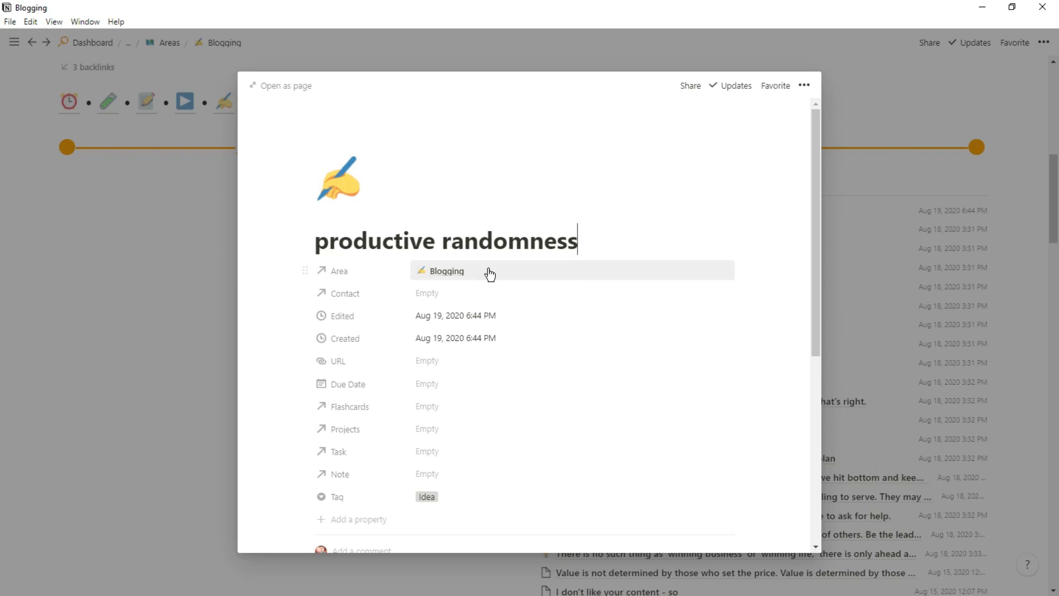
pyautogui.scroll(-2, 490, 274)
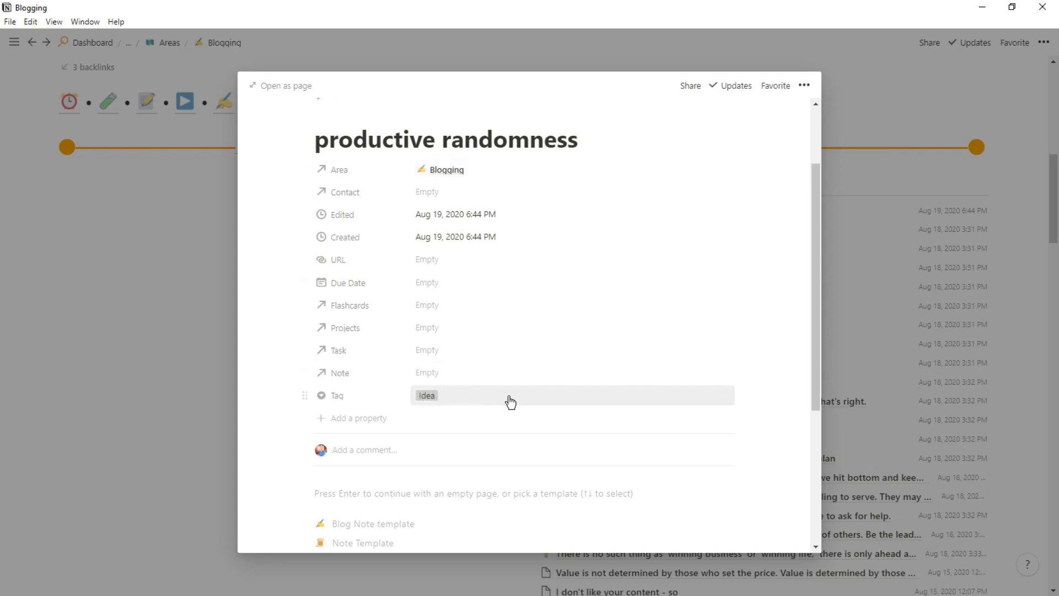
pyautogui.click(950, 257)
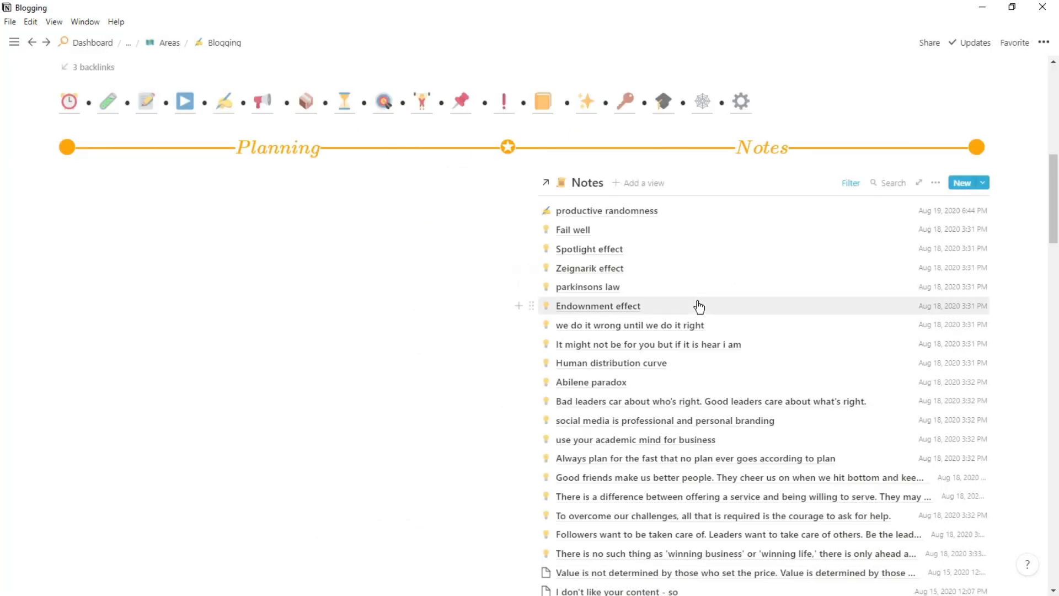
# - Look through the Notes list down to the Project calendar and check which projects have no due date
pyautogui.scroll(-5, 700, 306)
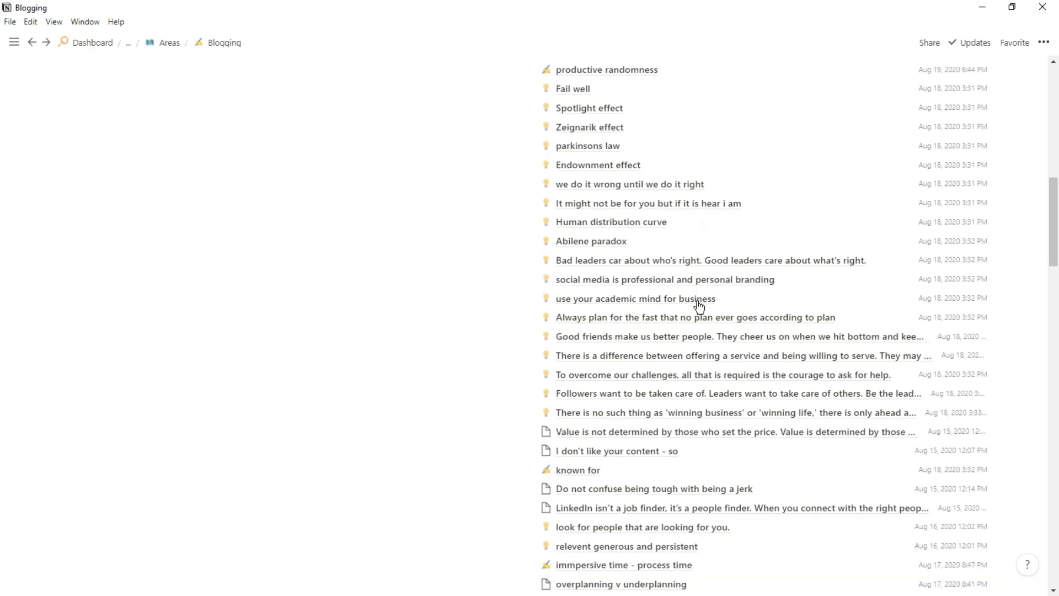
pyautogui.scroll(-5, 700, 306)
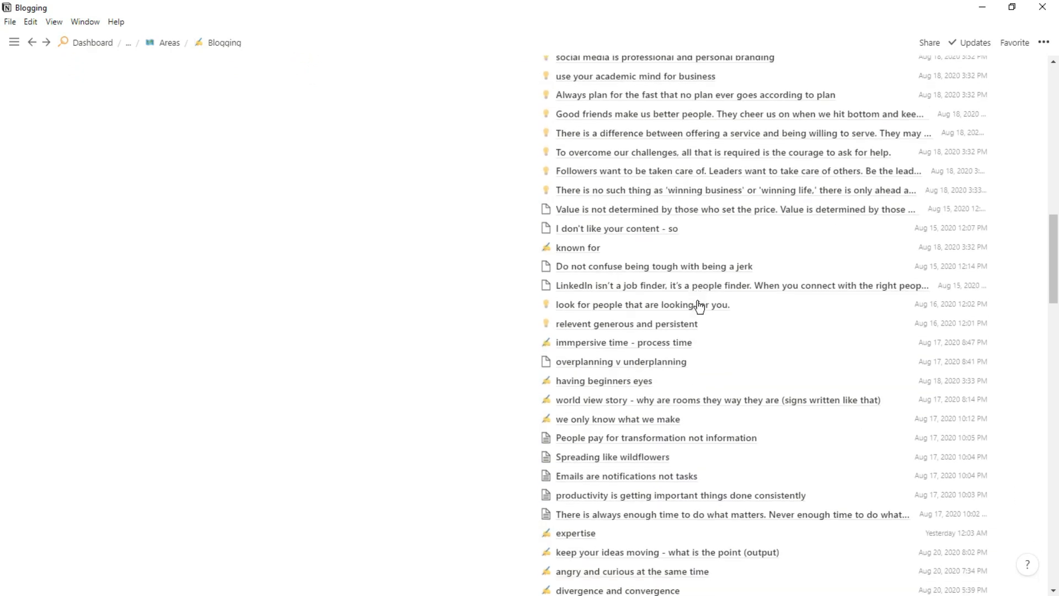
pyautogui.scroll(-6, 700, 307)
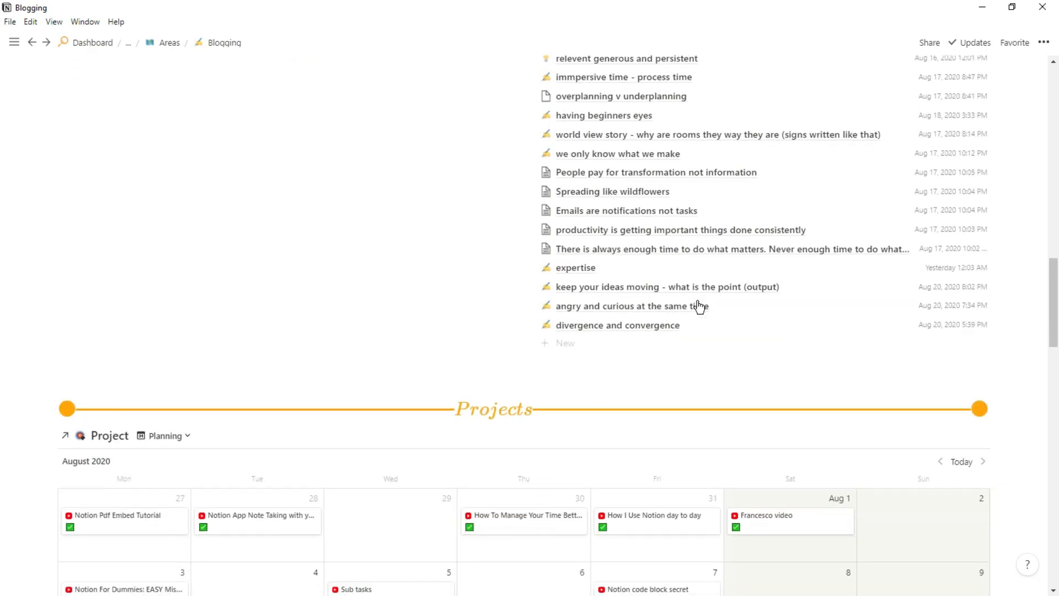
pyautogui.scroll(-4, 700, 306)
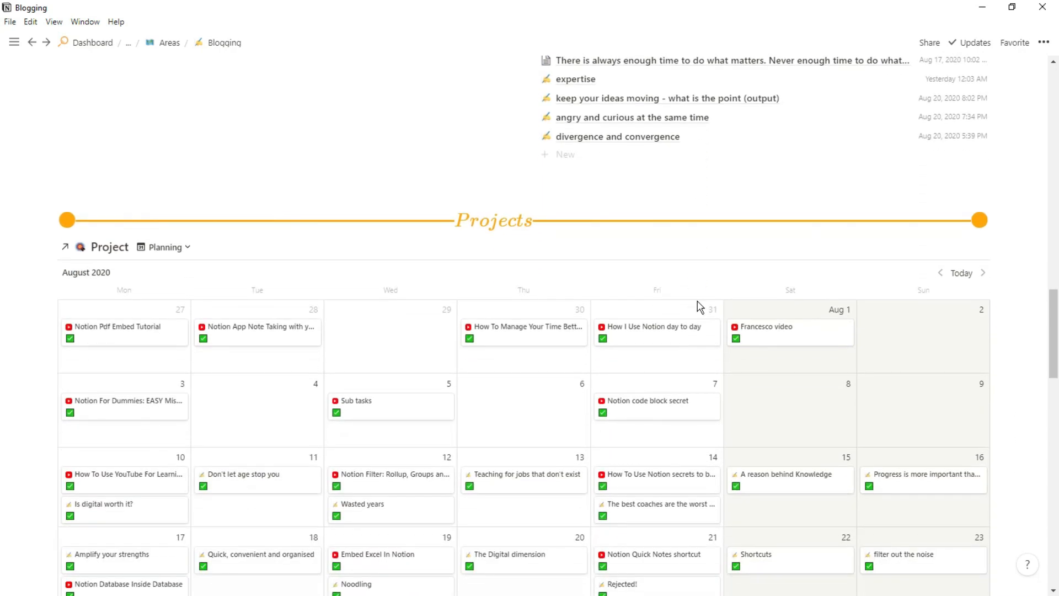
pyautogui.scroll(-3, 699, 306)
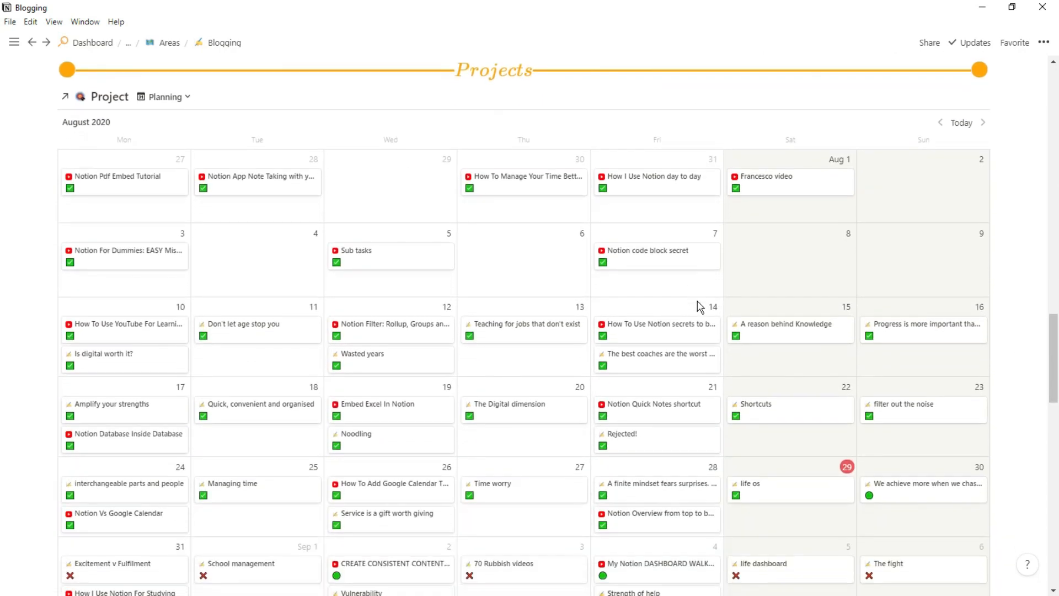
pyautogui.scroll(-1, 700, 306)
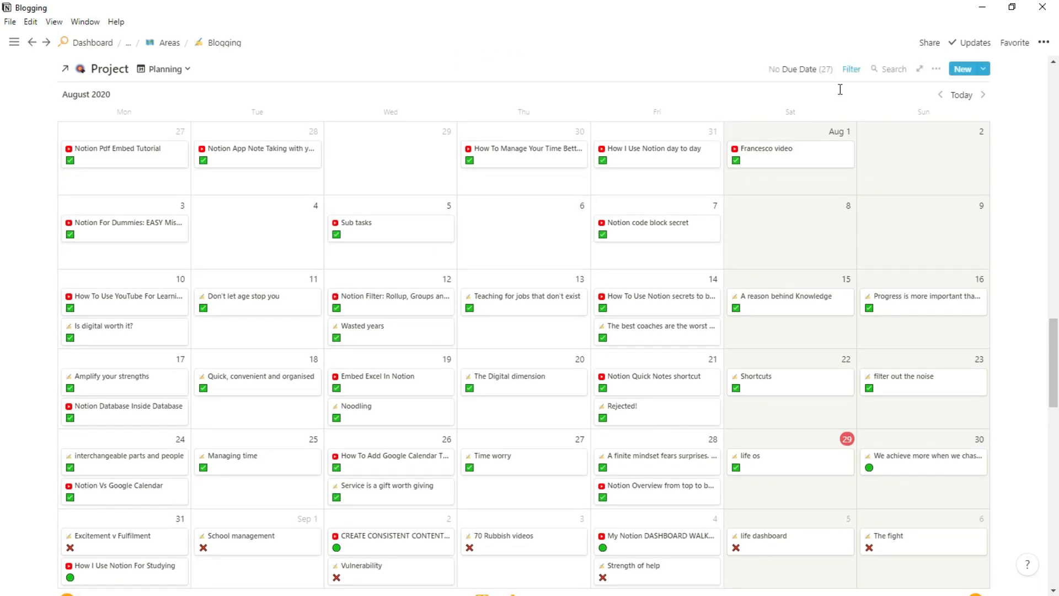
pyautogui.click(801, 74)
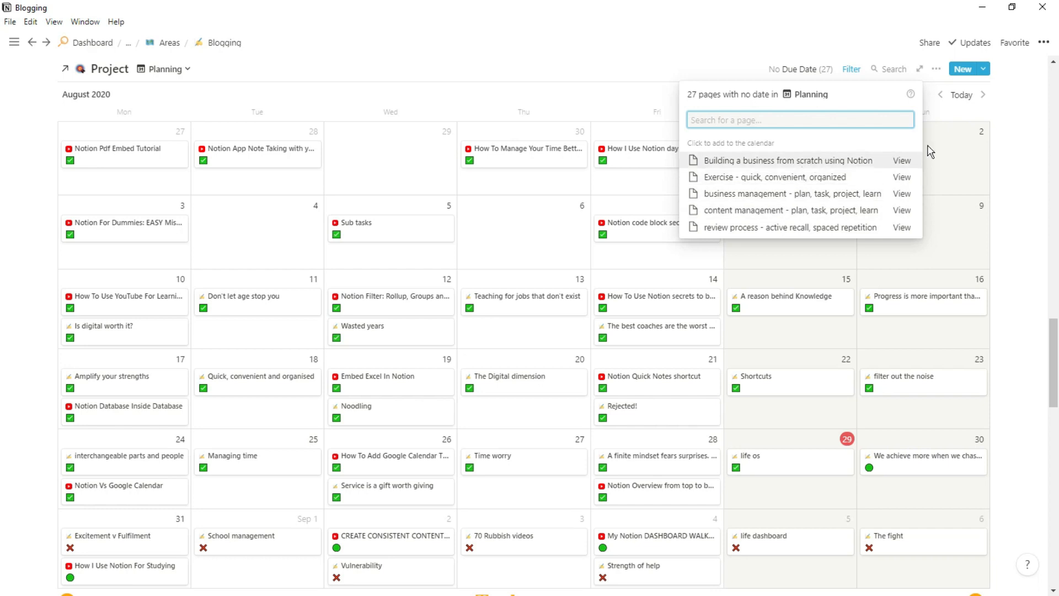
pyautogui.click(960, 149)
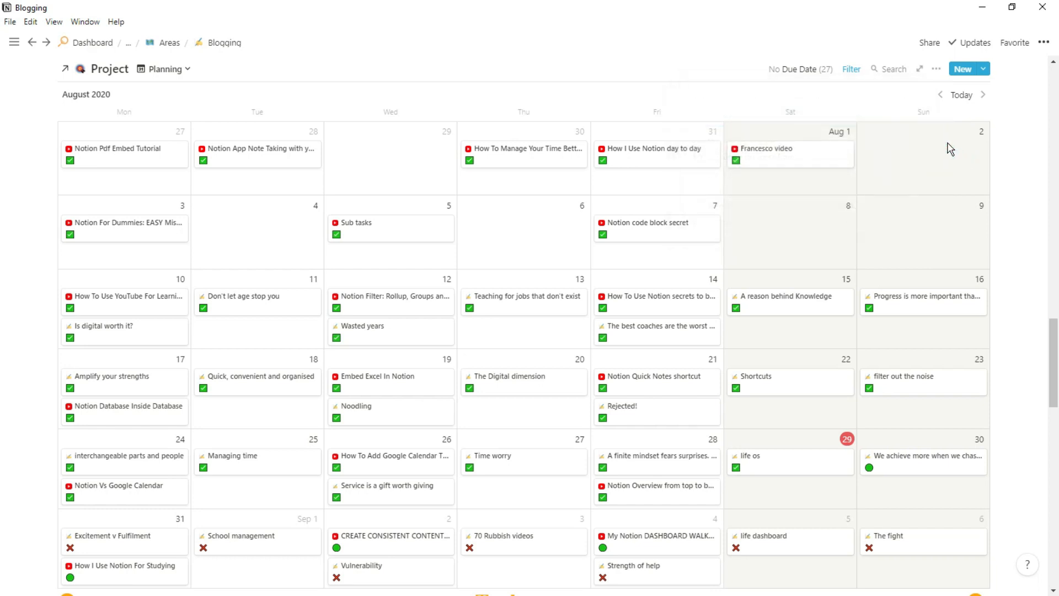
# - Examine the filter groups of the Project calendar's Planning view and look over the scheduled projects
pyautogui.click(854, 72)
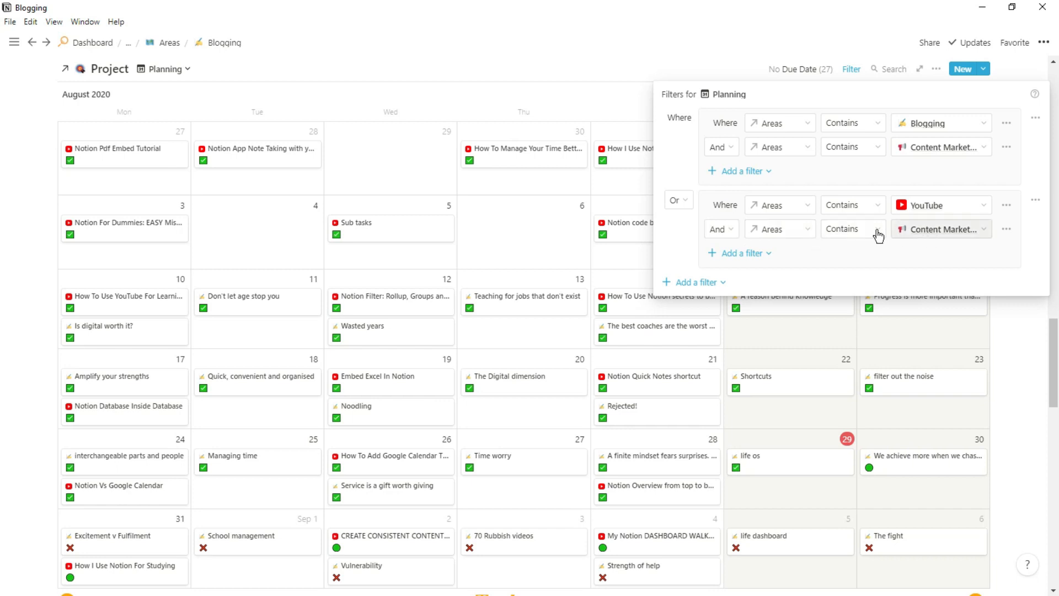
pyautogui.click(542, 234)
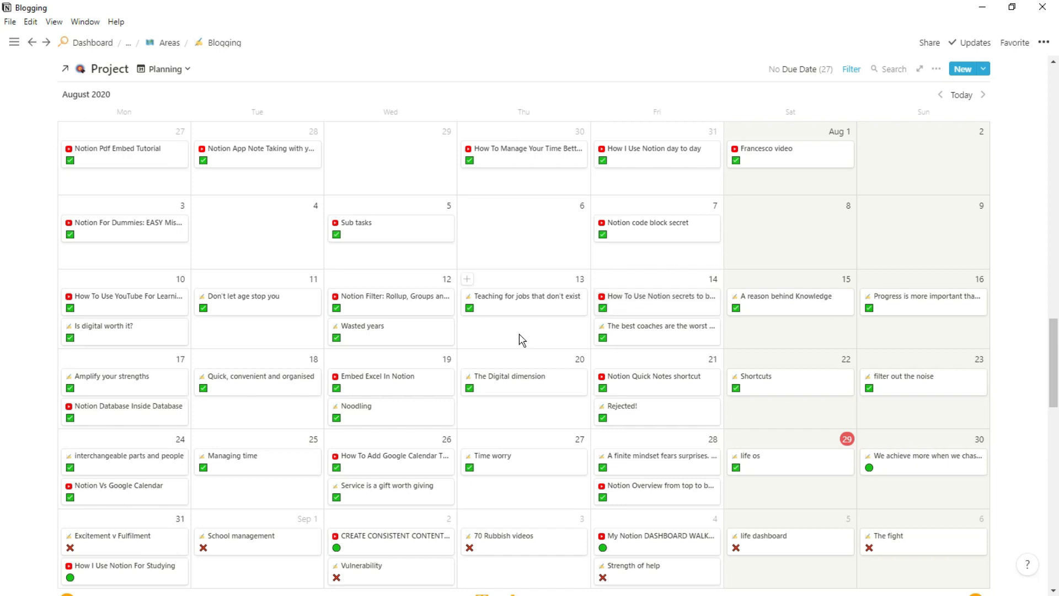
pyautogui.scroll(-1, 522, 340)
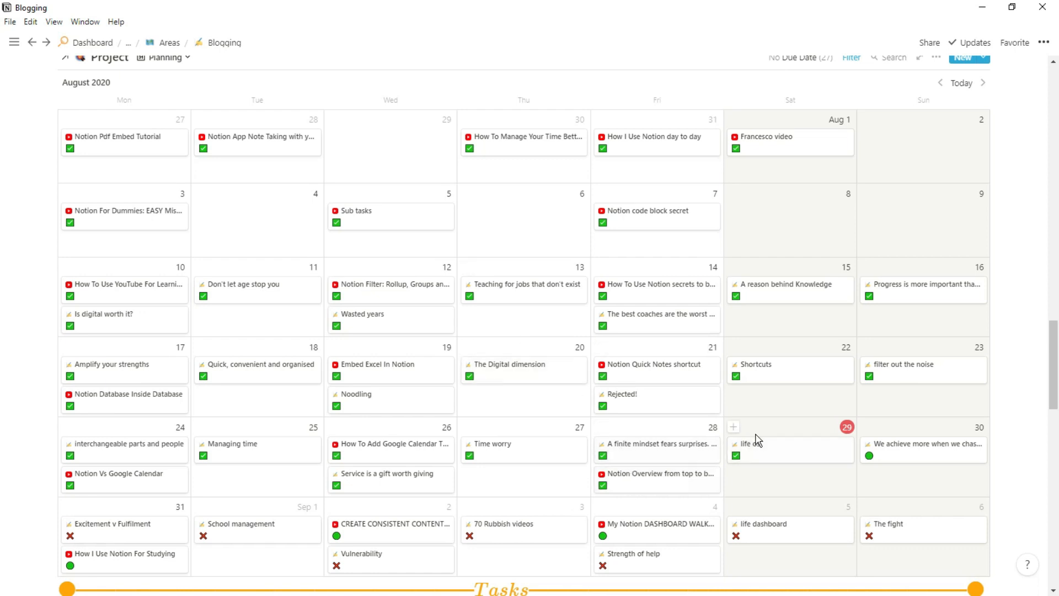
pyautogui.scroll(-3, 758, 440)
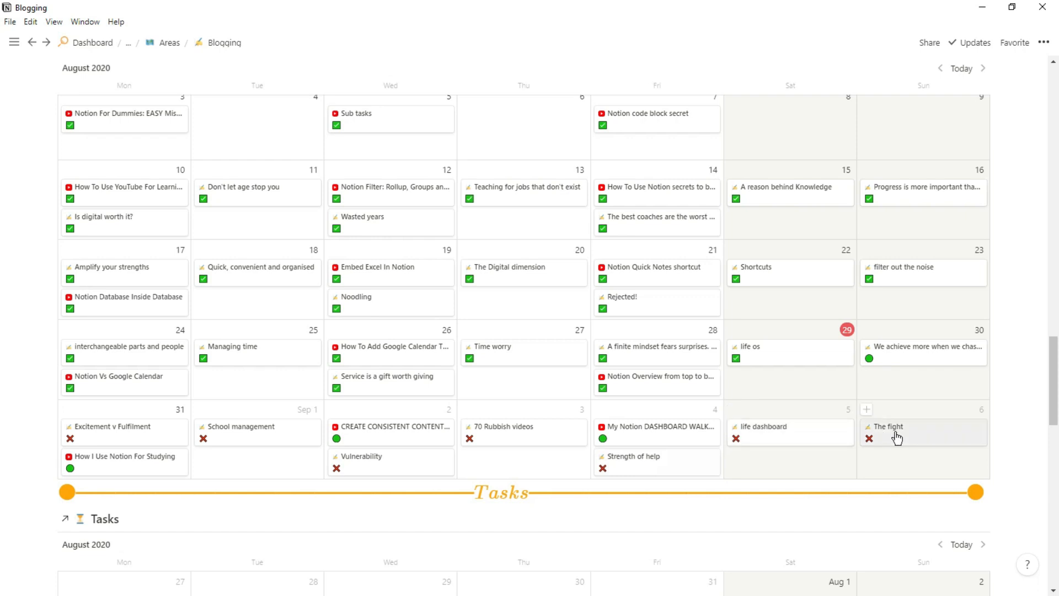
pyautogui.scroll(3, 897, 438)
pyautogui.scroll(2, 897, 437)
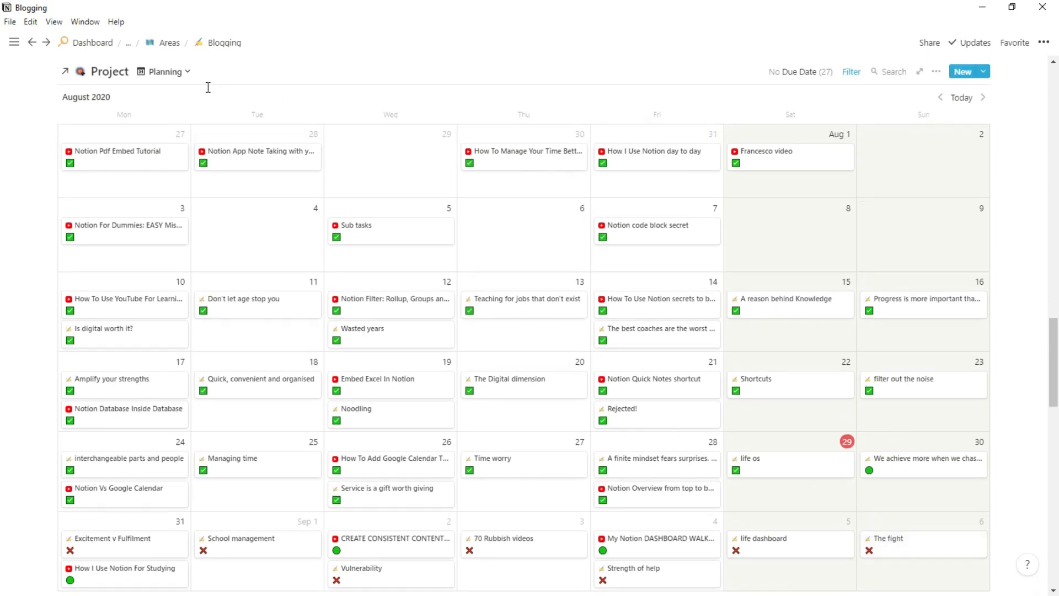
# - Switch the Project database on the Blogging page to the Links view and look through its URL and Progress columns
pyautogui.click(188, 72)
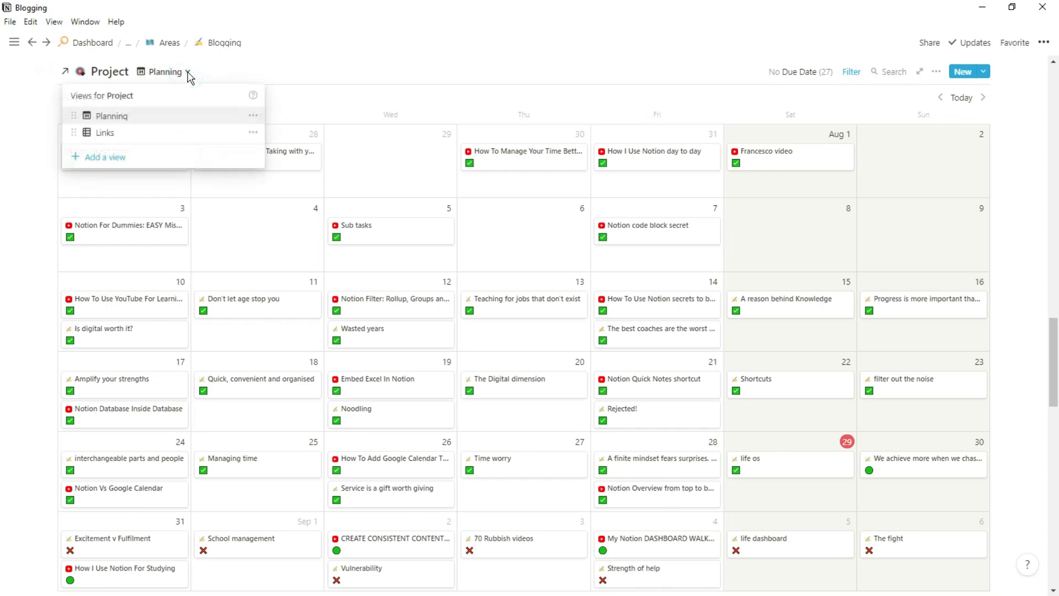
pyautogui.click(145, 135)
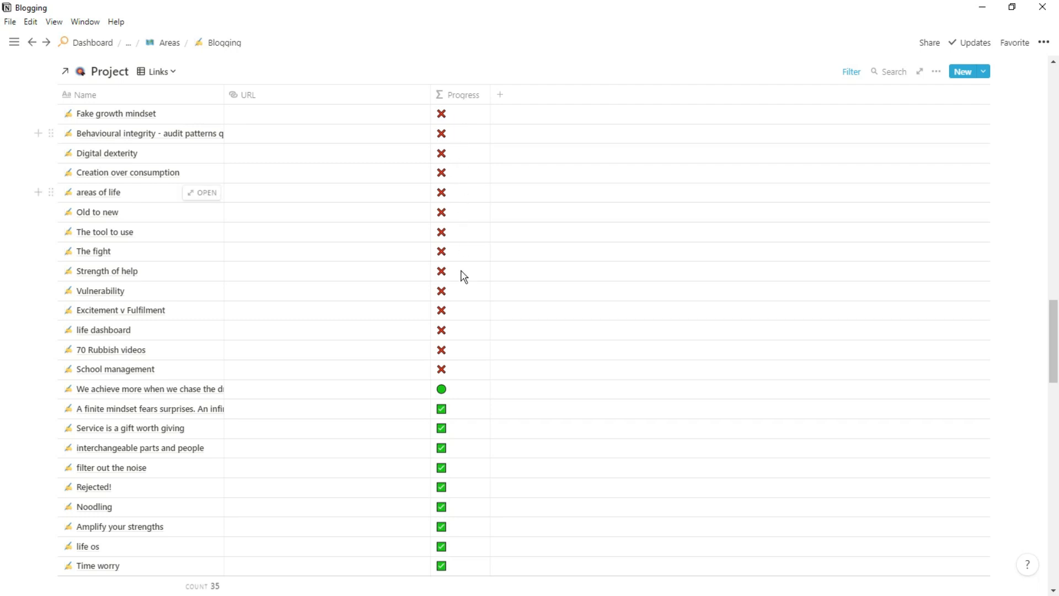
pyautogui.scroll(-5, 460, 331)
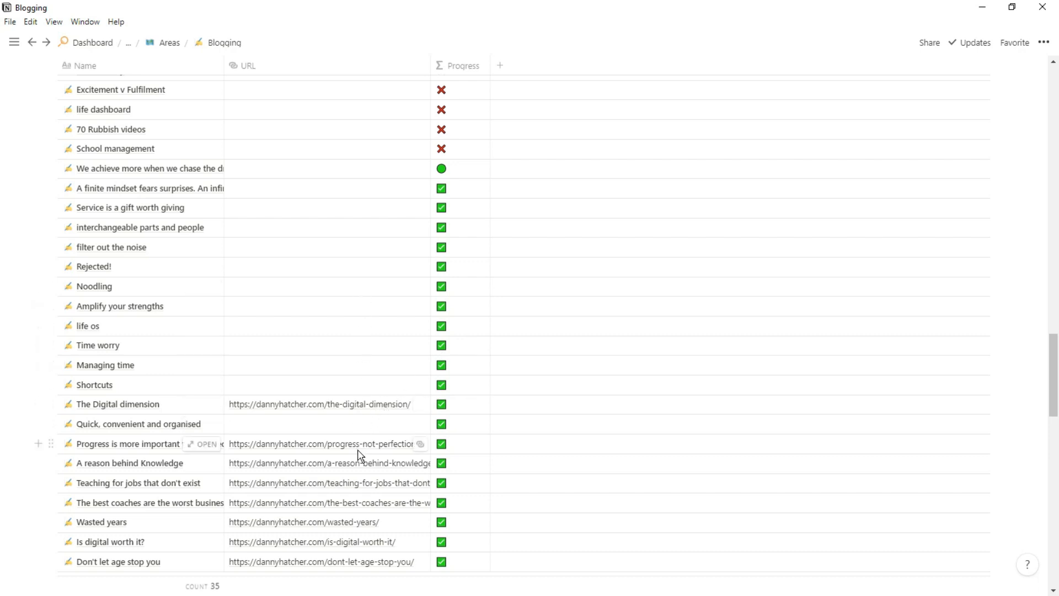
pyautogui.scroll(-5, 359, 451)
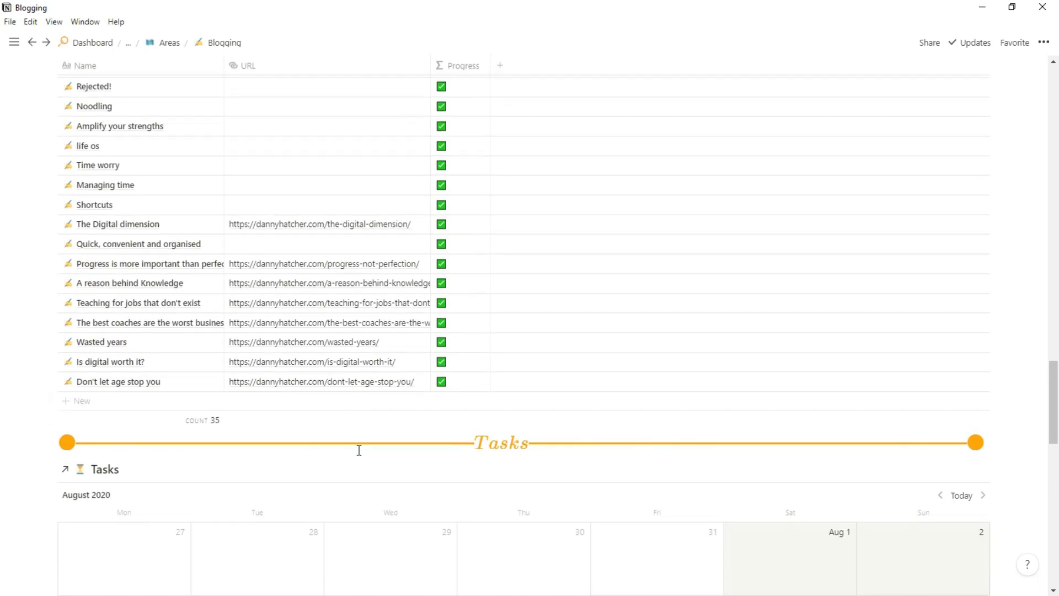
pyautogui.scroll(3, 359, 450)
pyautogui.scroll(1, 359, 451)
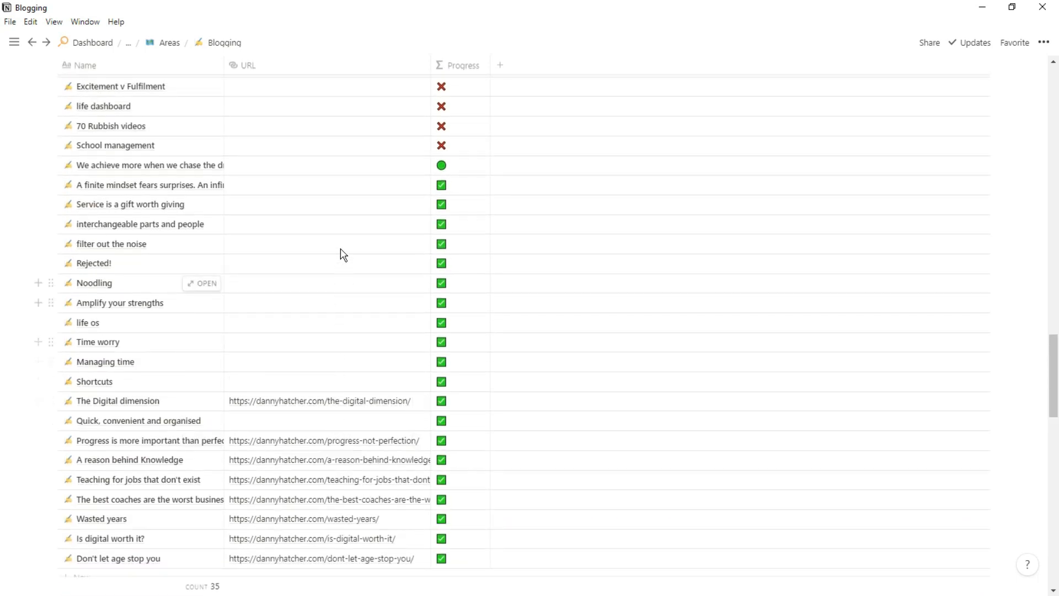
# - Switch the Project database on the Blogging page back to the Planning view
pyautogui.scroll(3, 343, 235)
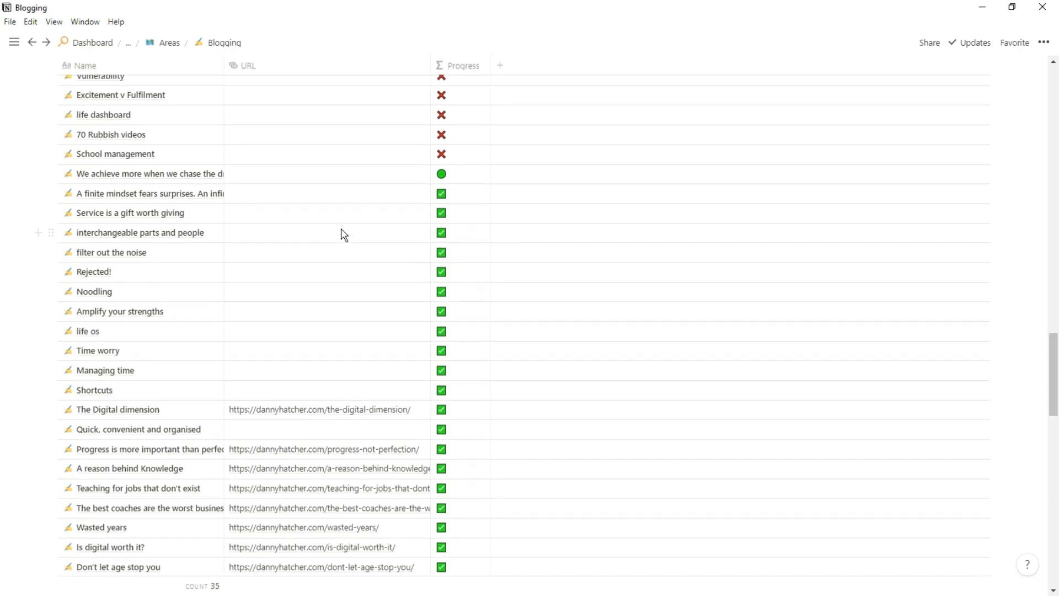
pyautogui.scroll(3, 344, 235)
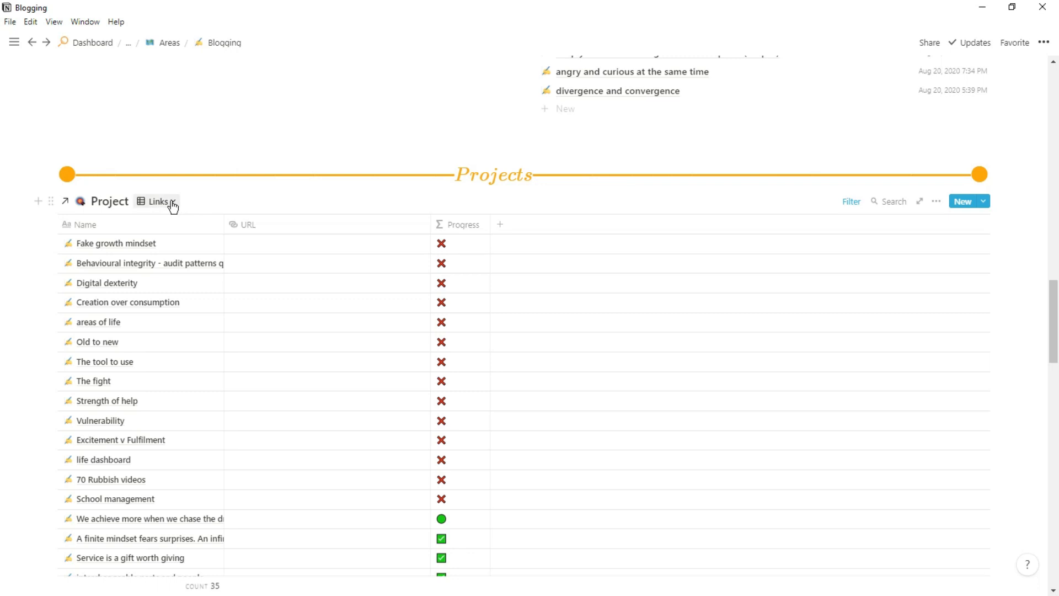
pyautogui.click(170, 204)
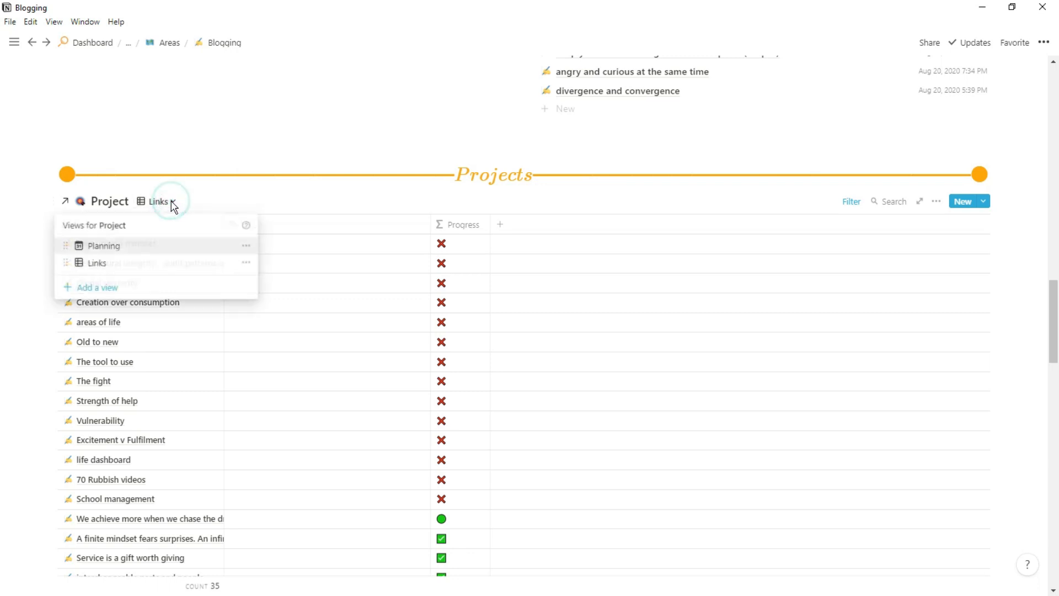
pyautogui.click(163, 252)
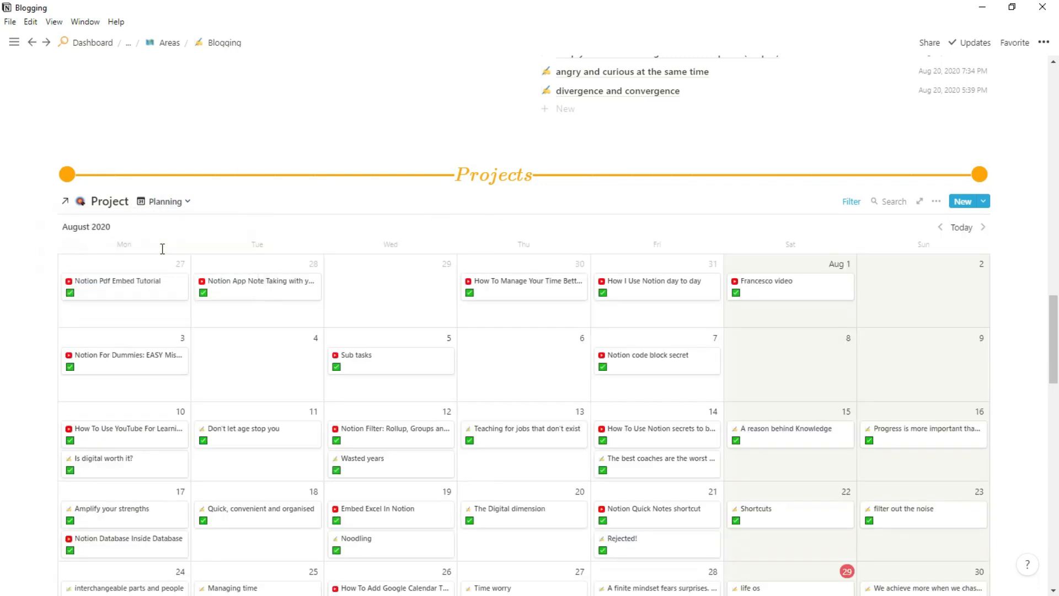
pyautogui.scroll(-3, 456, 269)
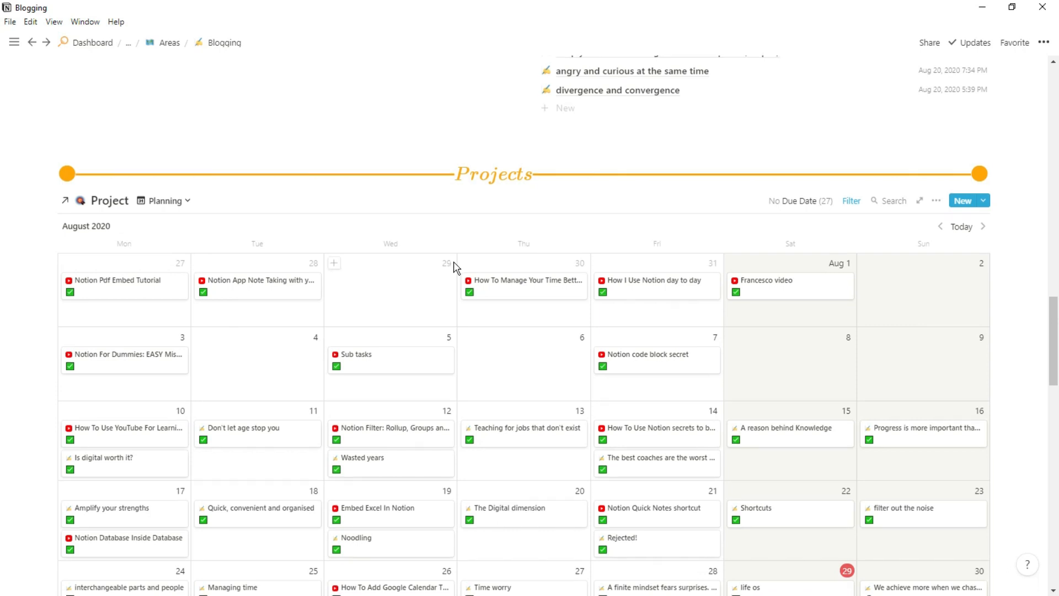
# - Look over the scheduled projects and the Create, Script and Publish tasks in the Blogging page's Tasks calendar
pyautogui.scroll(-8, 456, 269)
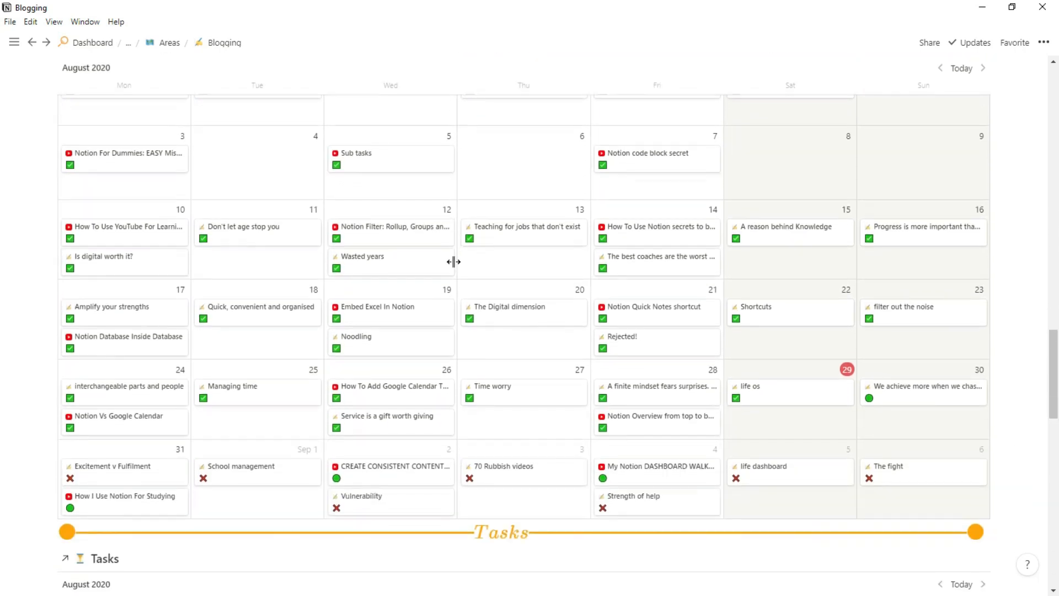
pyautogui.scroll(-6, 454, 262)
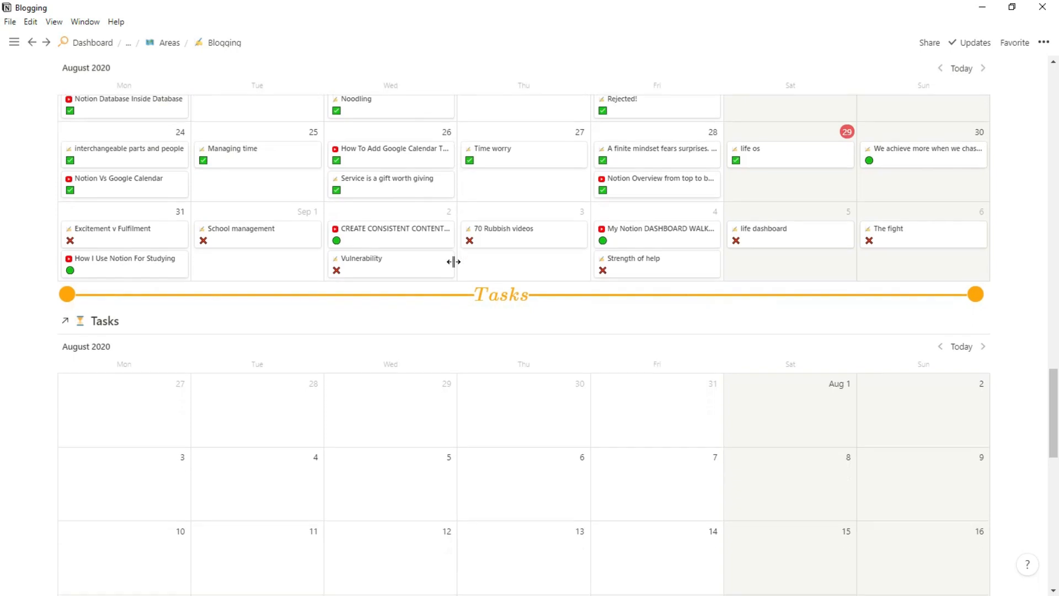
pyautogui.scroll(-1, 457, 269)
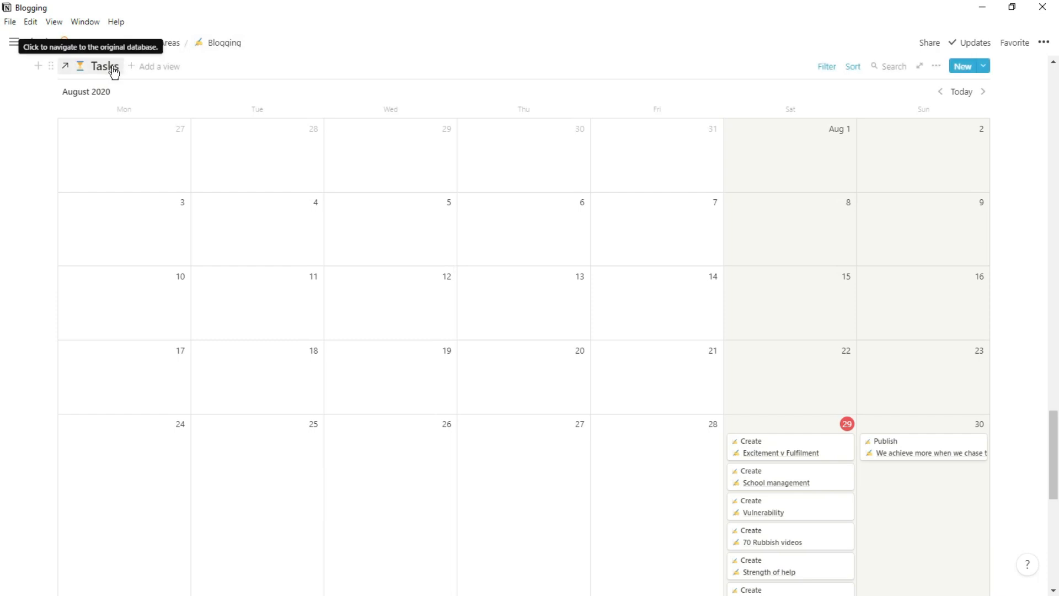
pyautogui.scroll(-3, 499, 334)
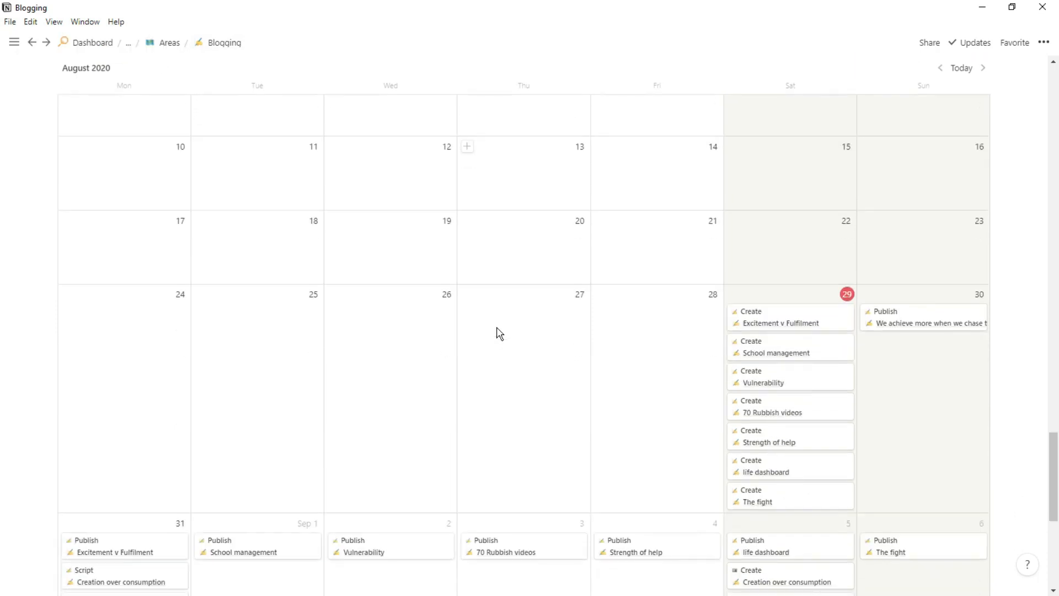
pyautogui.scroll(-1, 499, 333)
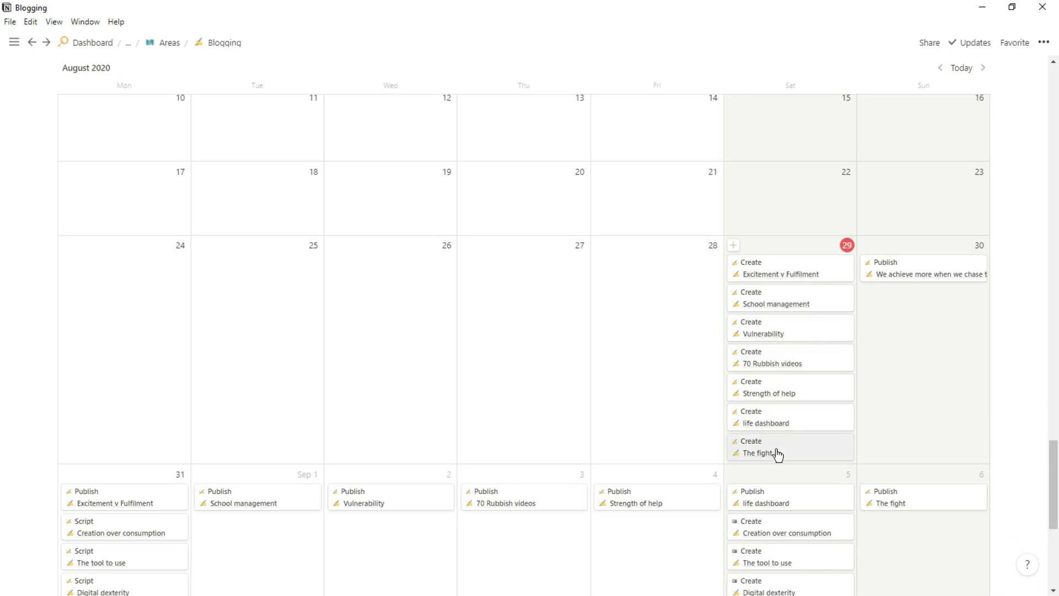
pyautogui.scroll(-3, 778, 454)
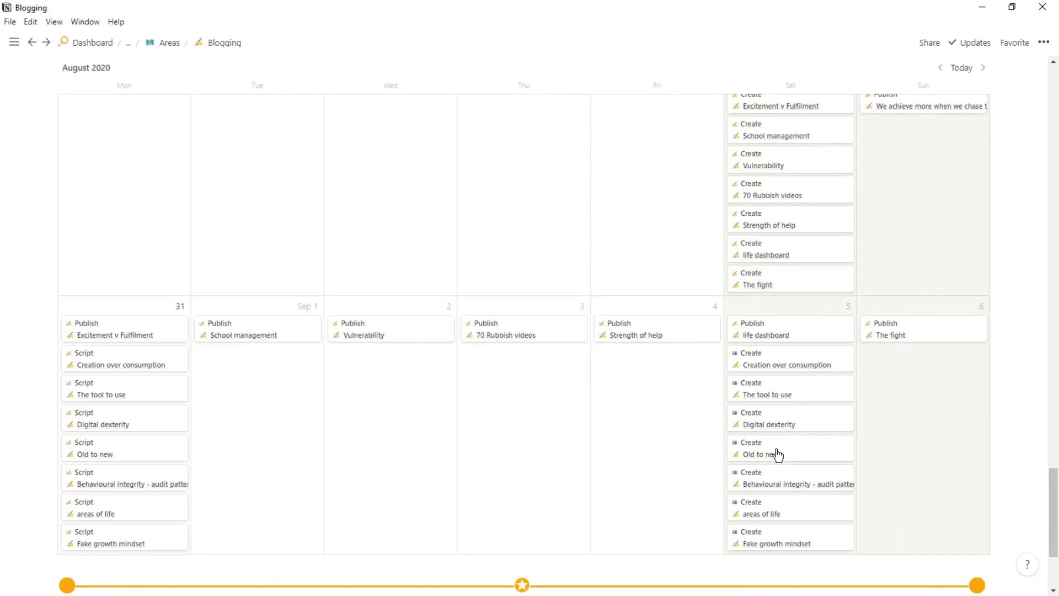
pyautogui.scroll(8, 778, 453)
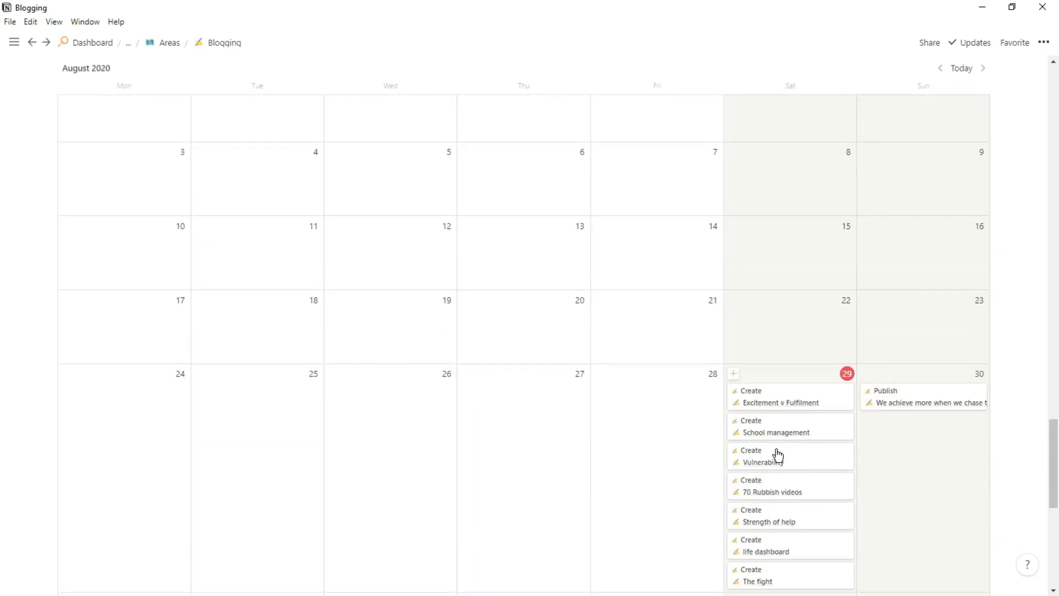
pyautogui.scroll(1, 778, 456)
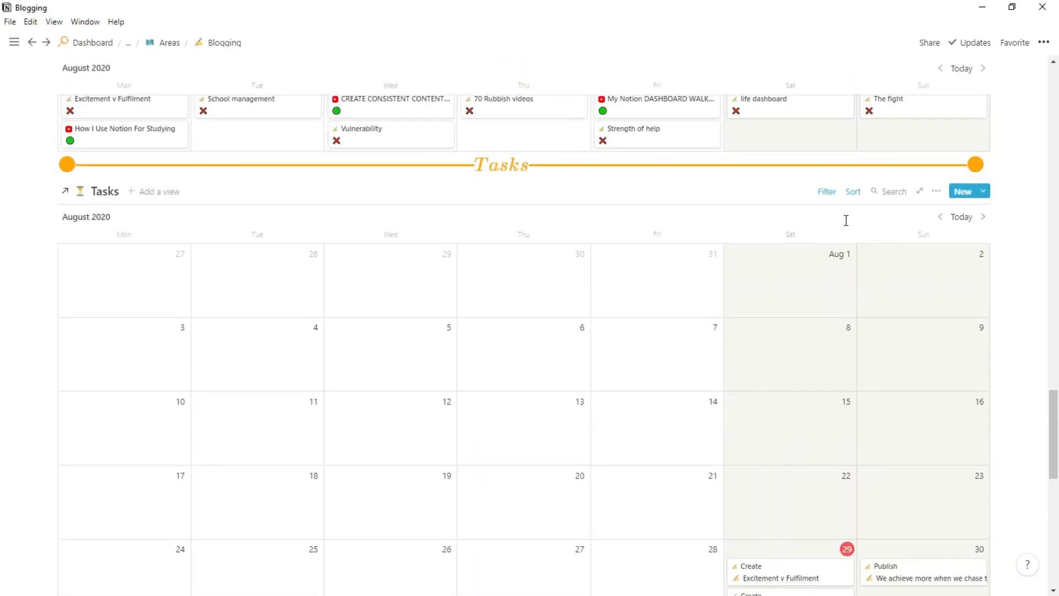
# - Examine the Tasks calendar's filters, and preview the Create task for Excitement v Fulfilment to check its properties
pyautogui.click(834, 197)
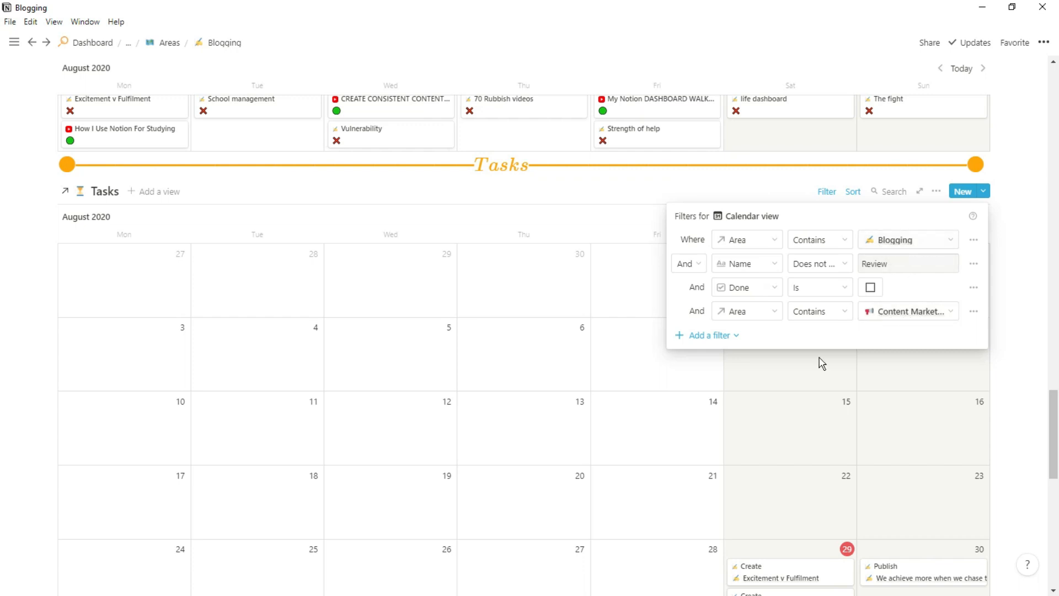
pyautogui.click(777, 451)
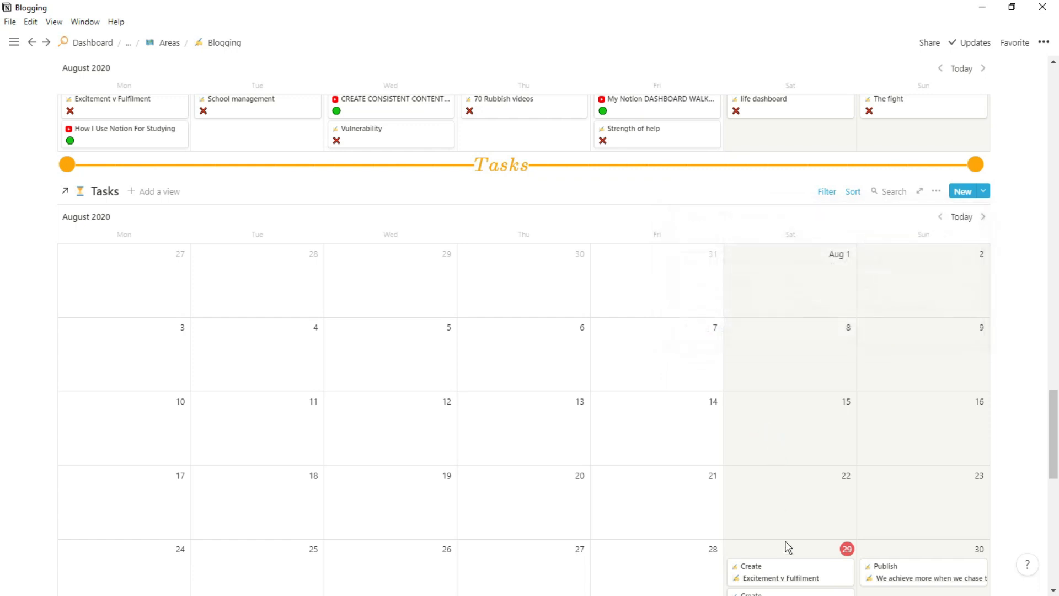
pyautogui.click(791, 575)
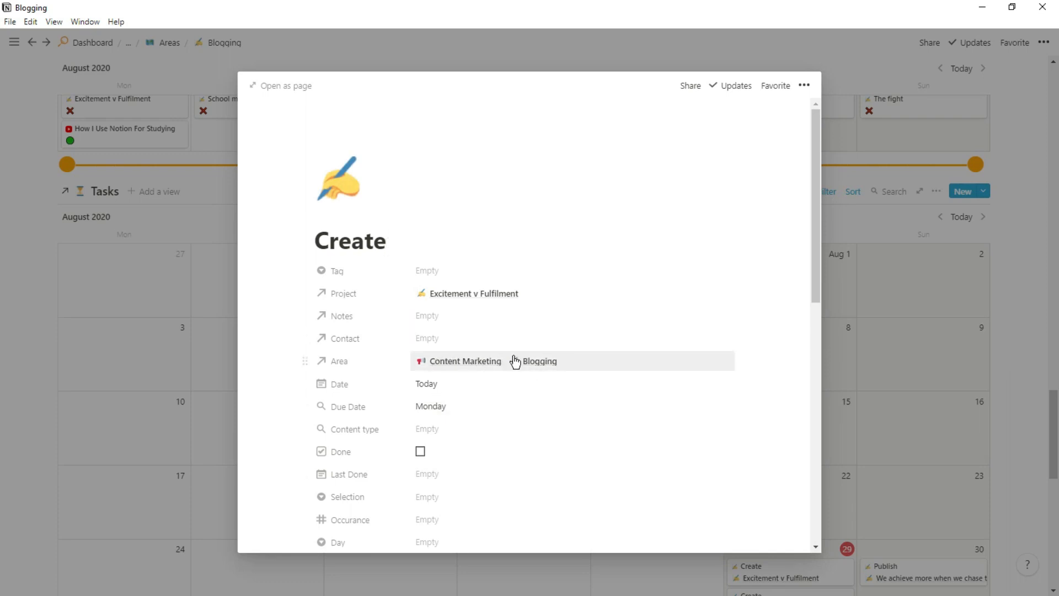
pyautogui.click(853, 345)
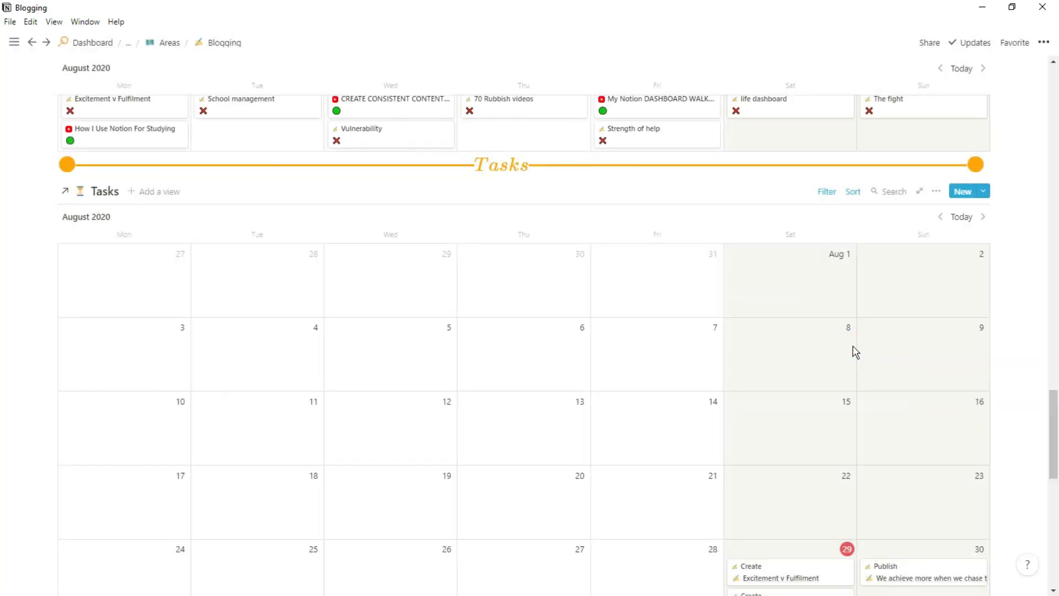
# - Return to the Blogging page's row of area links and open the YouTube area
pyautogui.scroll(5, 854, 346)
pyautogui.scroll(6, 853, 346)
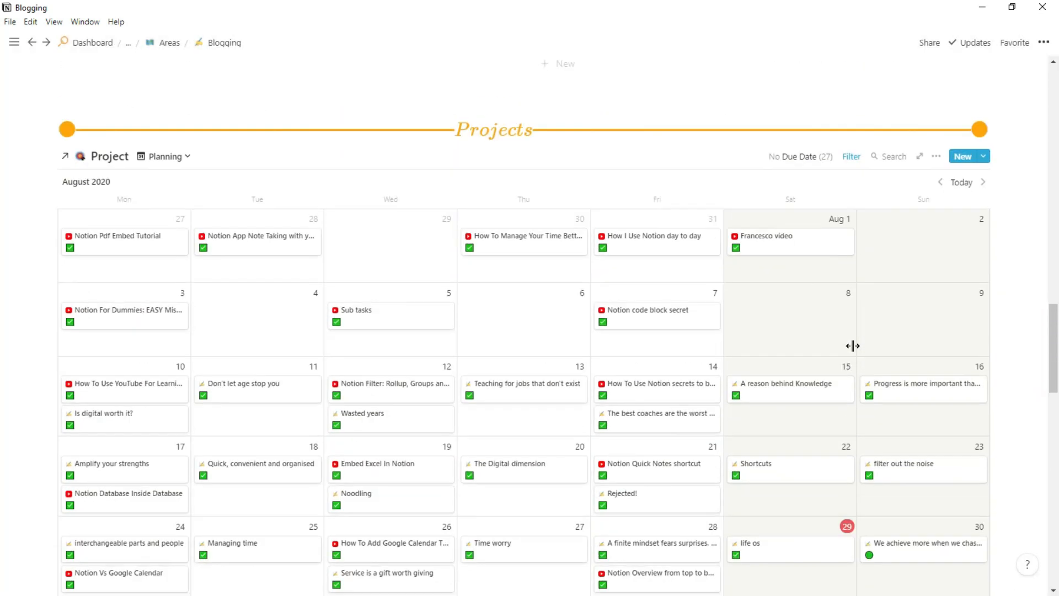
pyautogui.scroll(2, 854, 352)
pyautogui.scroll(10, 855, 352)
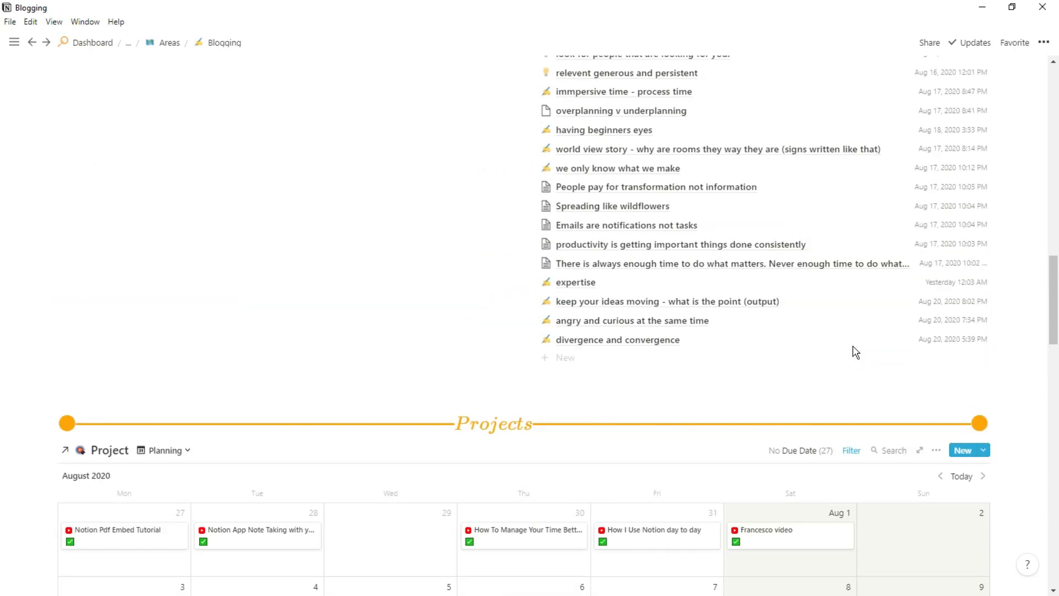
pyautogui.scroll(7, 855, 351)
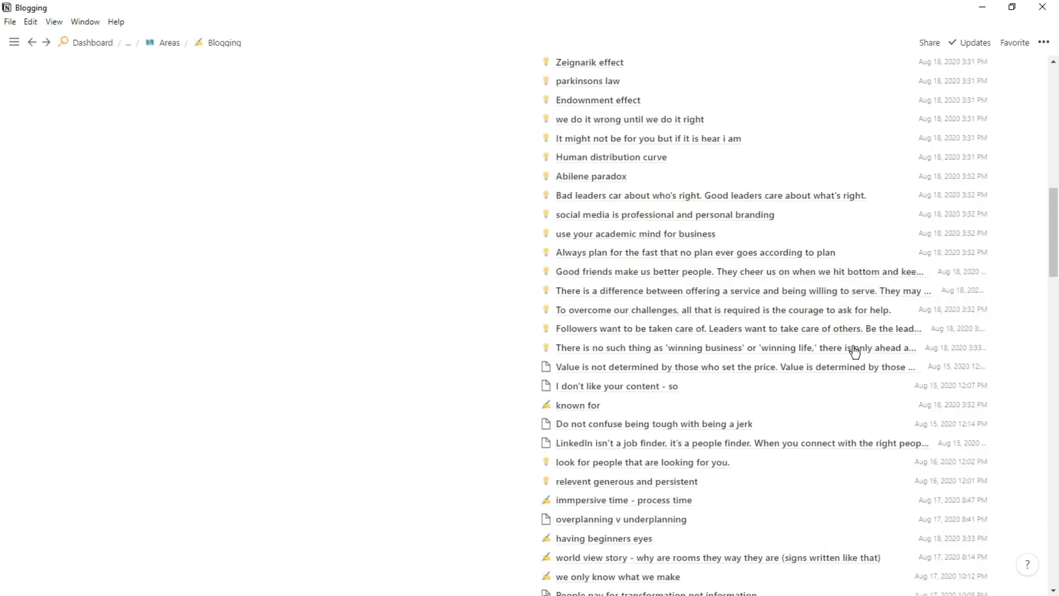
pyautogui.scroll(3, 855, 351)
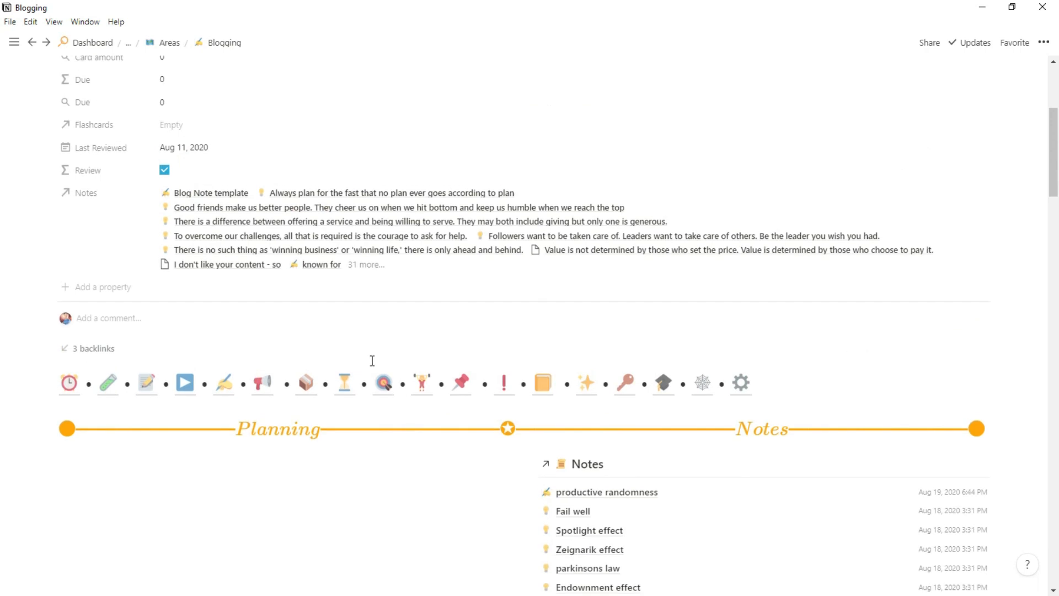
pyautogui.click(186, 384)
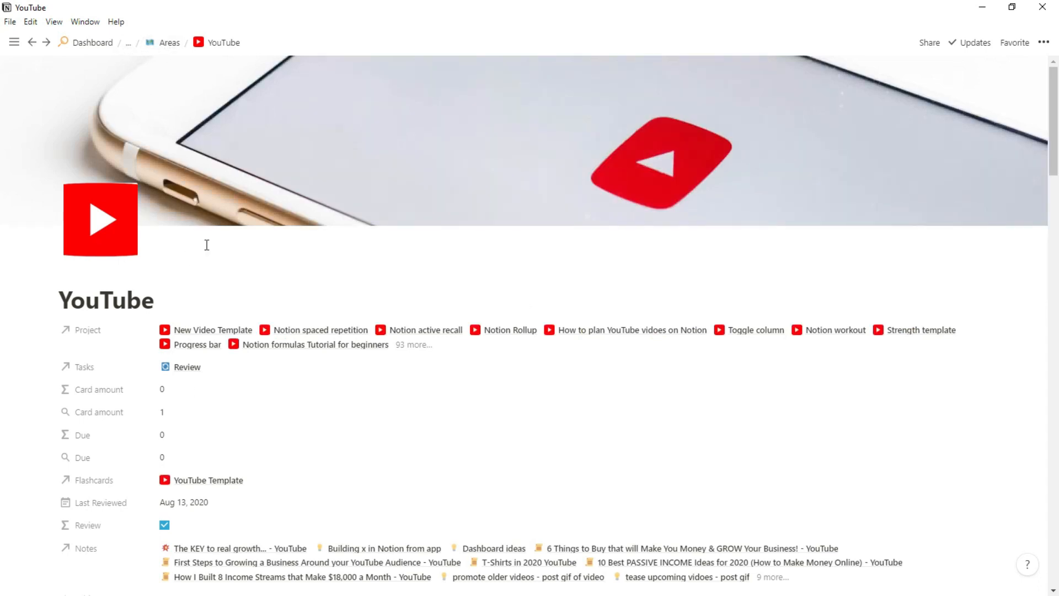
# - Look through the YouTube page's planning and notes lists, and examine the filters of its Project calendar
pyautogui.scroll(-5, 207, 245)
pyautogui.scroll(-4, 247, 379)
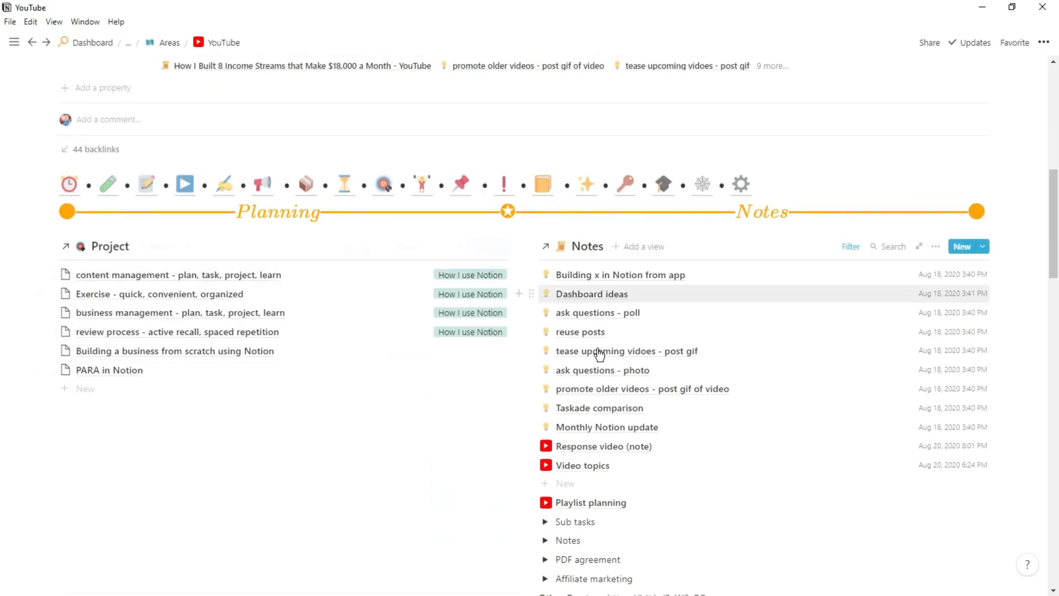
pyautogui.scroll(-6, 450, 416)
pyautogui.scroll(-4, 451, 417)
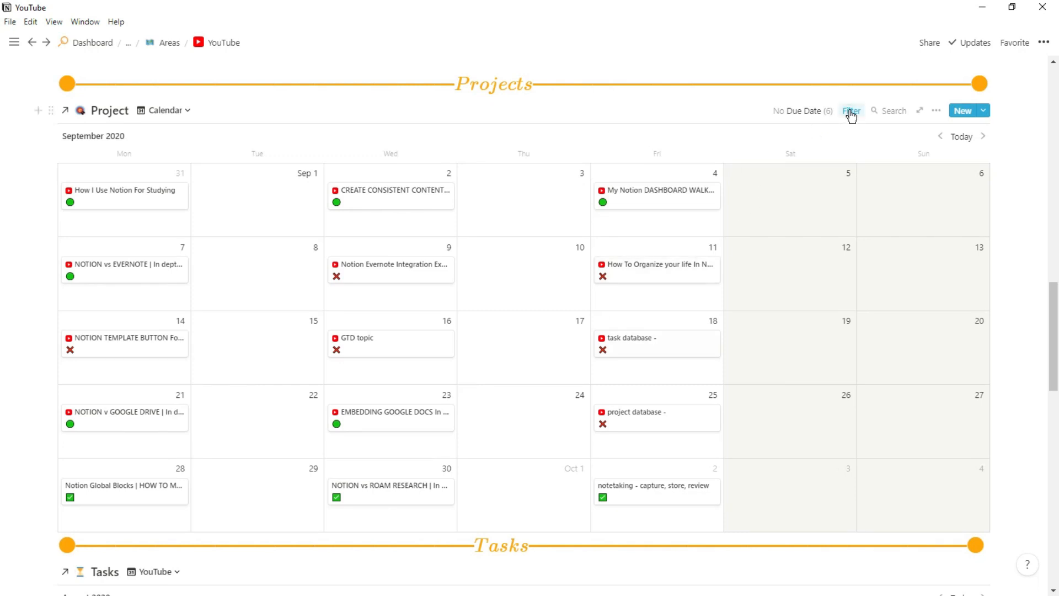
pyautogui.click(852, 112)
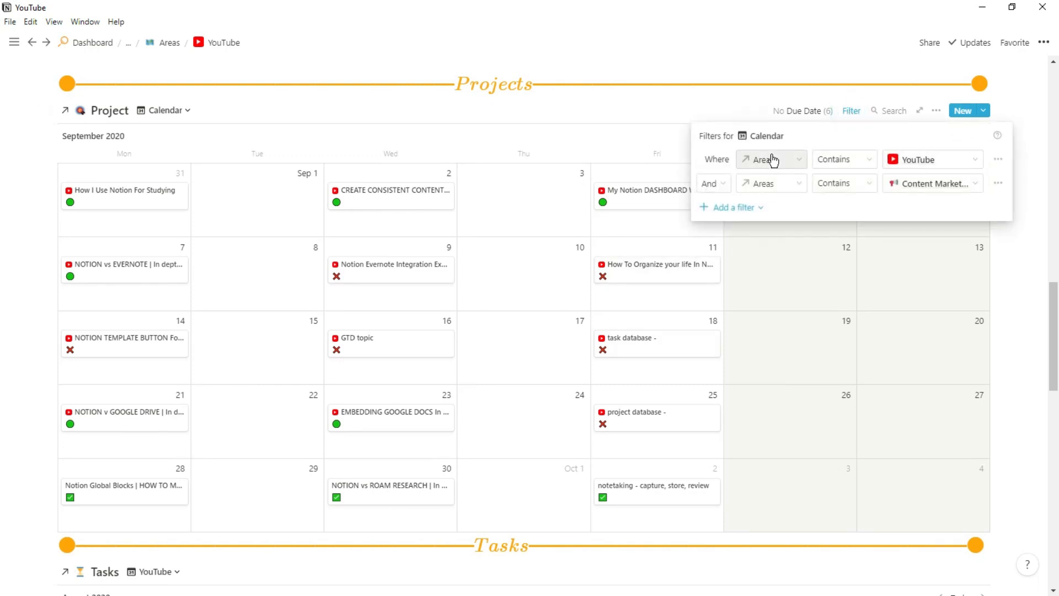
pyautogui.click(622, 155)
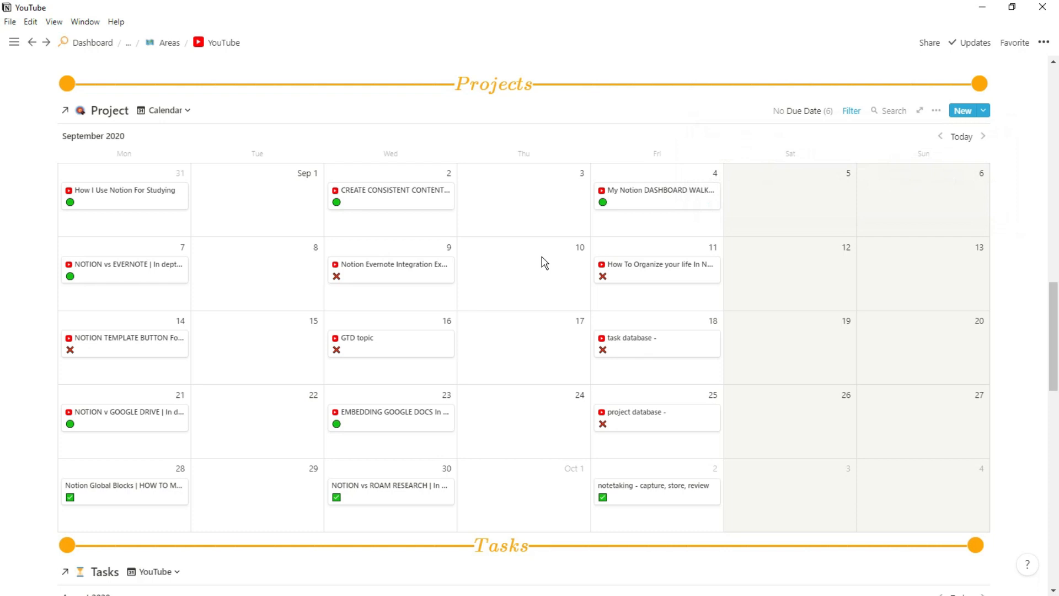
# - Examine the filters of the YouTube page's Tasks calendar and look over its scheduled tasks
pyautogui.scroll(-9, 545, 263)
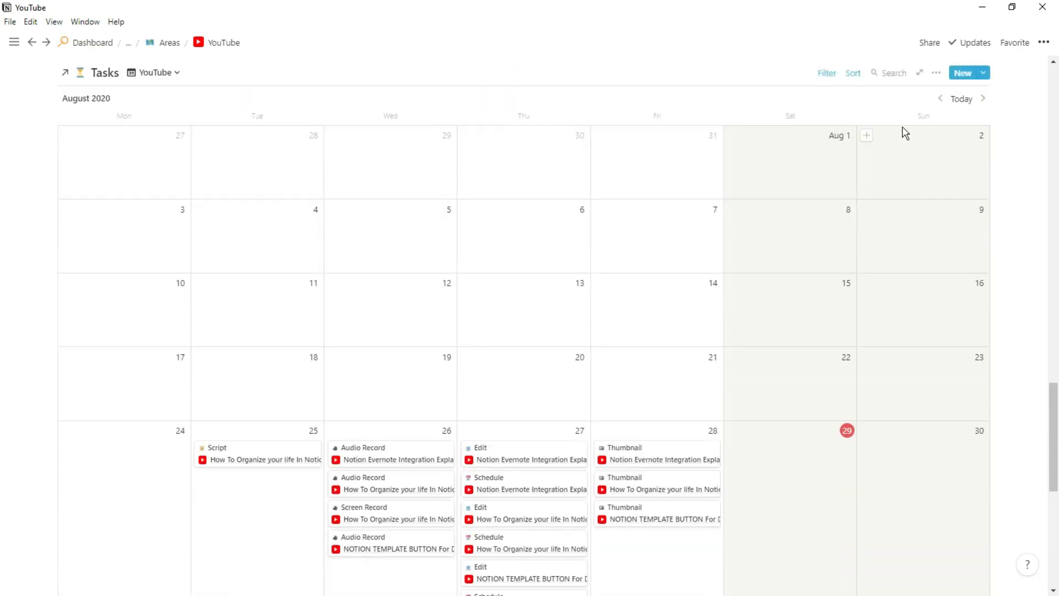
pyautogui.click(827, 73)
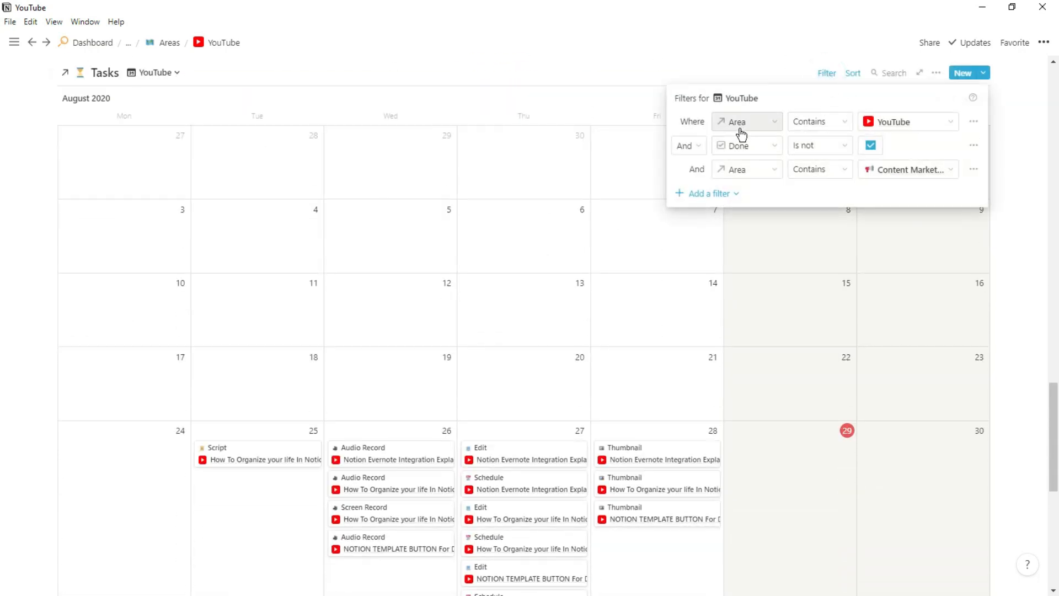
pyautogui.click(629, 258)
pyautogui.scroll(-1, 633, 264)
pyautogui.scroll(-5, 634, 265)
pyautogui.scroll(4, 634, 264)
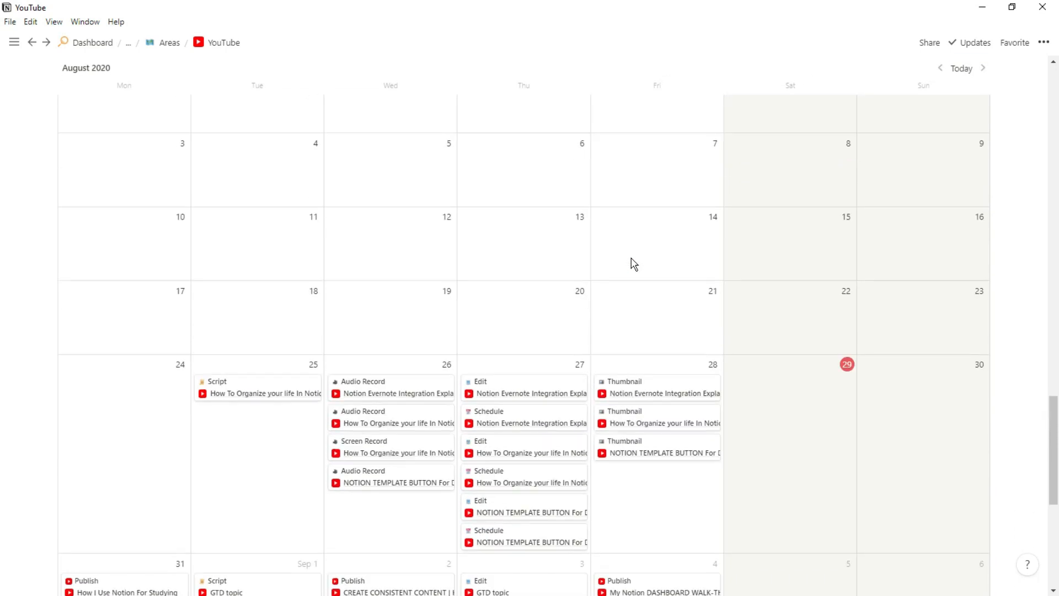
# - Go back to the parent Review page and bring up its Areas list
pyautogui.click(132, 47)
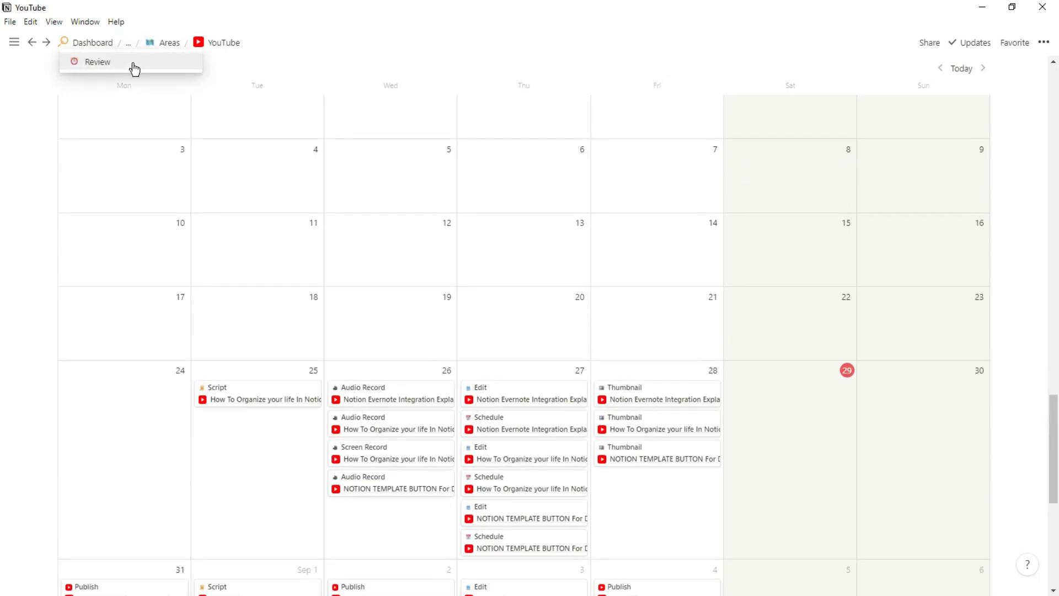
pyautogui.click(134, 63)
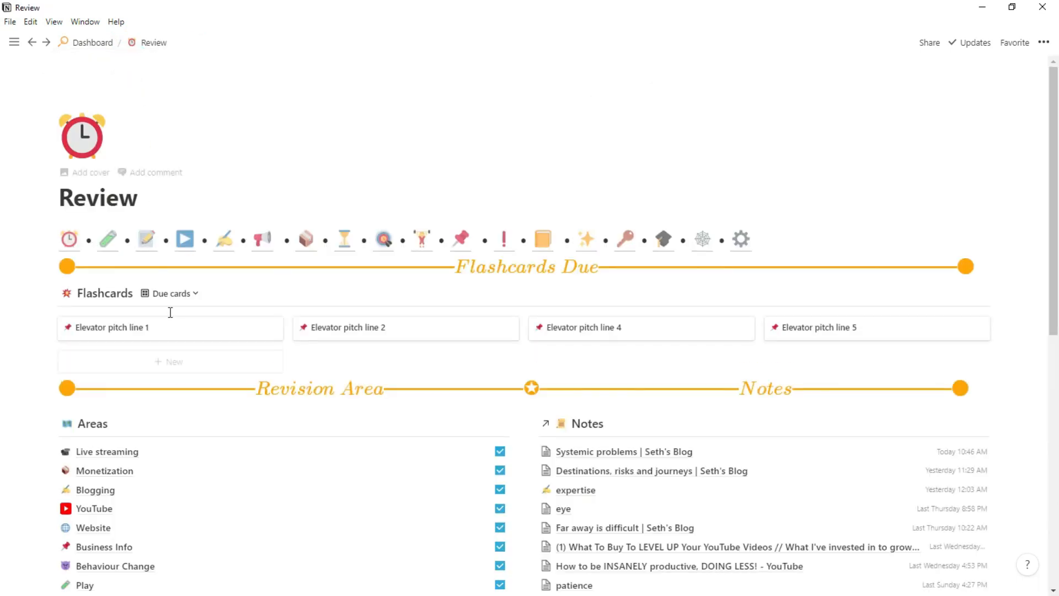
pyautogui.scroll(-5, 175, 332)
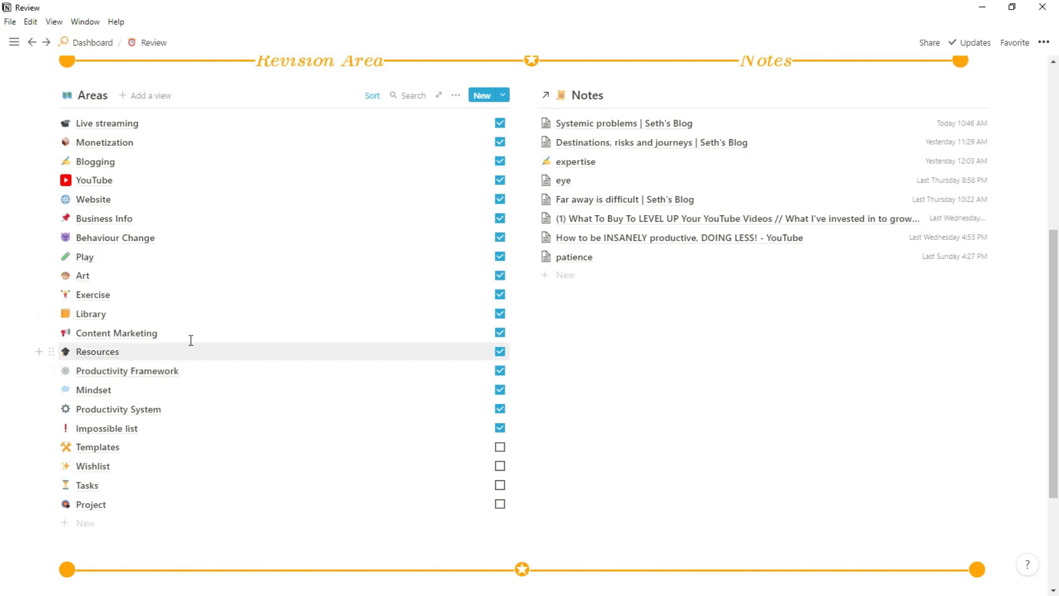
# - Open the Content Marketing area as a full page and go to its Project calendar
pyautogui.click(246, 338)
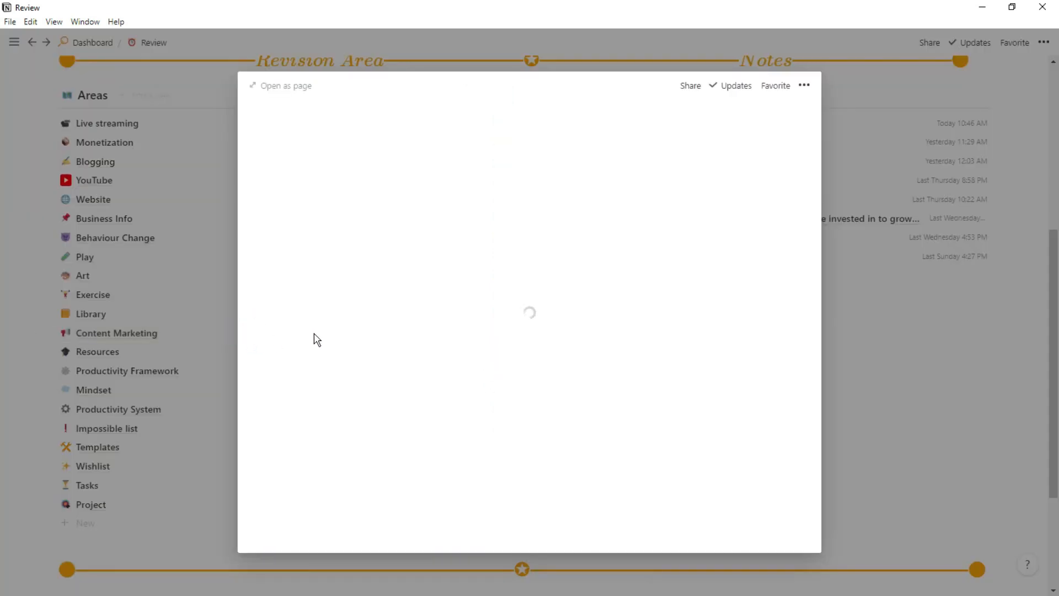
pyautogui.hotkey('ctrl', 'Return')
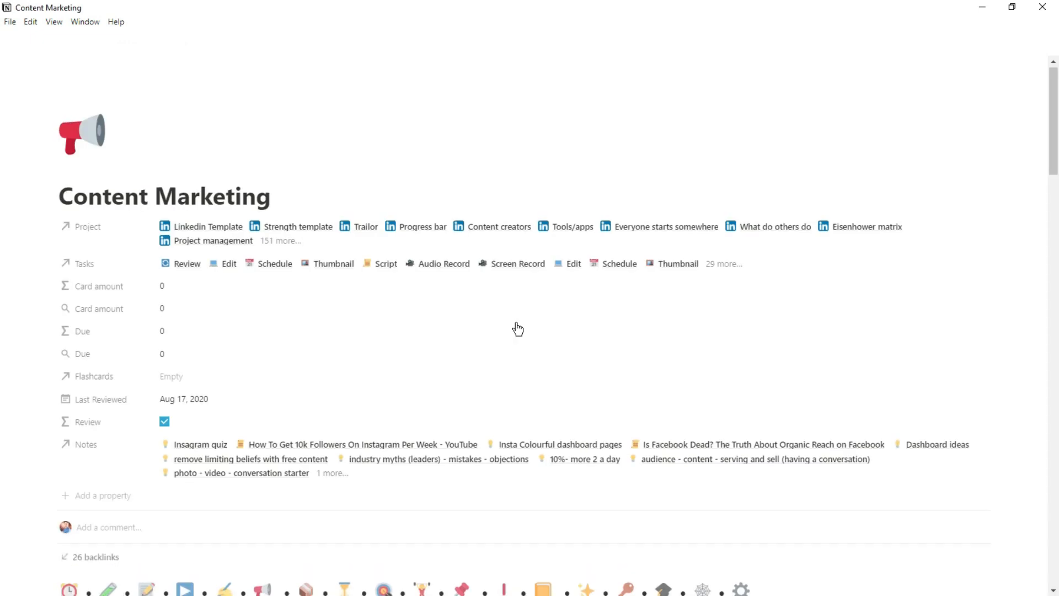
pyautogui.scroll(-5, 518, 323)
pyautogui.scroll(-10, 518, 323)
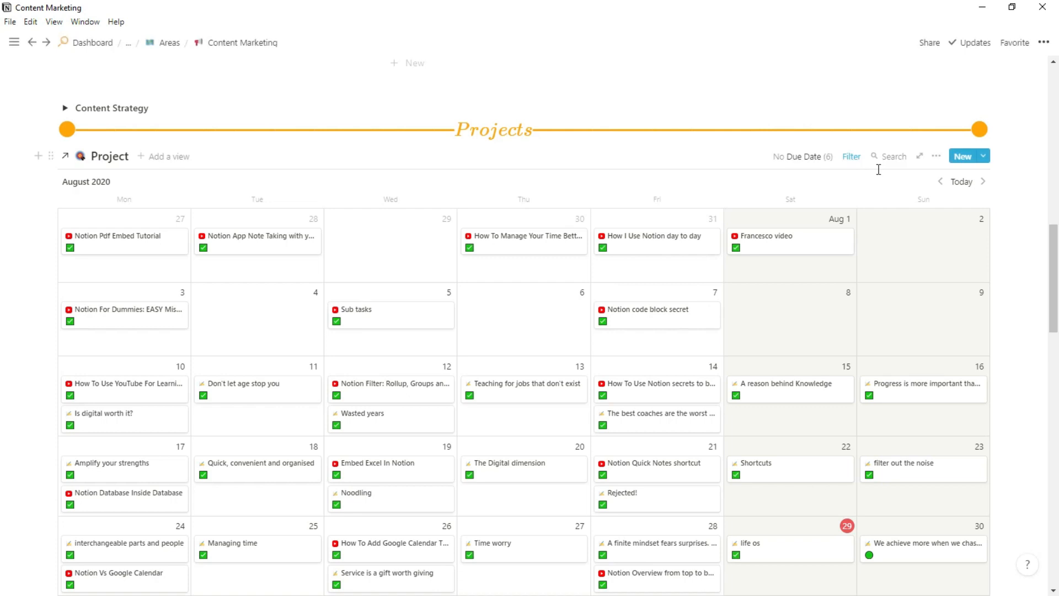
# - Examine the filter of the Content Marketing page's Project calendar and look over its scheduled projects
pyautogui.click(852, 158)
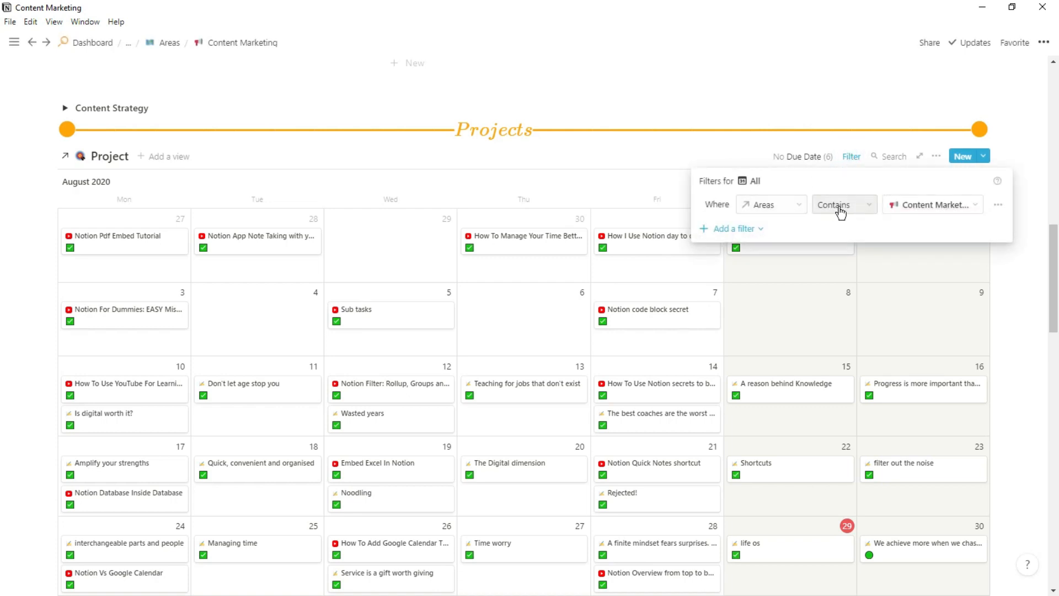
pyautogui.click(796, 327)
pyautogui.scroll(-3, 795, 326)
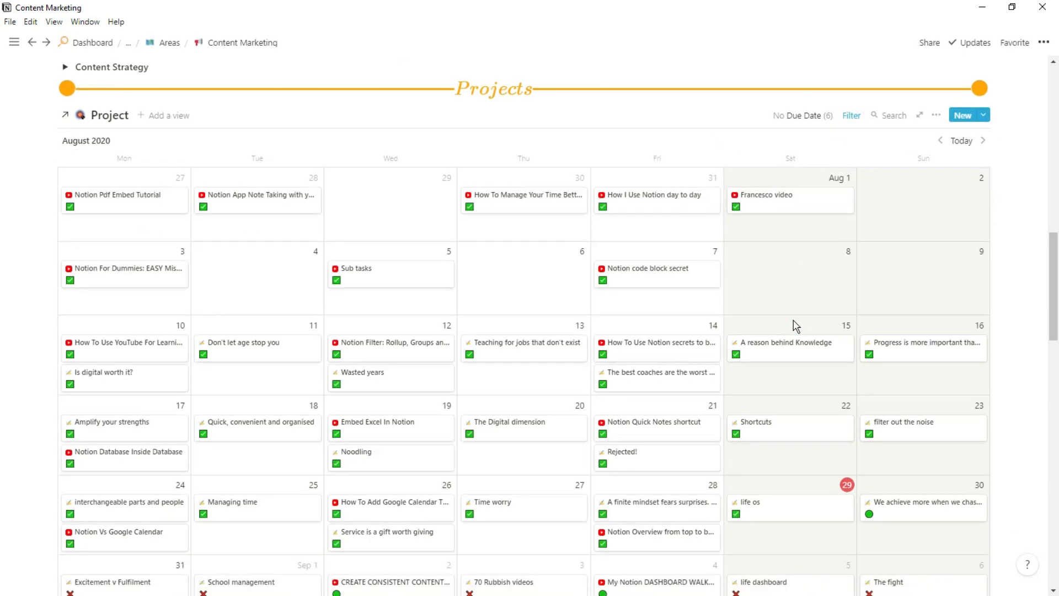
pyautogui.scroll(-10, 795, 327)
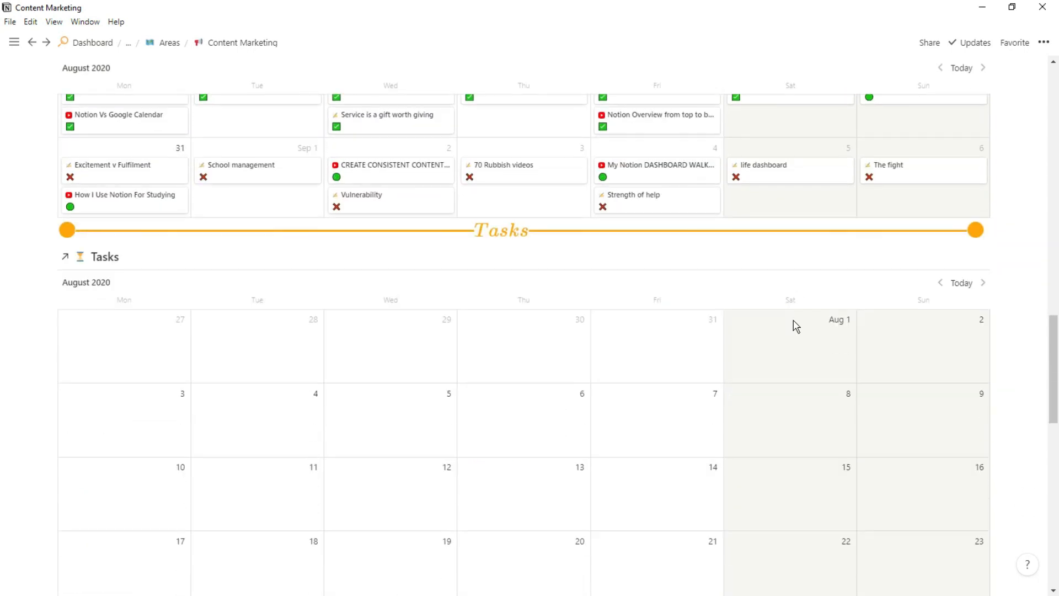
# - Examine the filters of the Content Marketing page's Tasks calendar and look over its scheduled tasks
pyautogui.scroll(3, 796, 327)
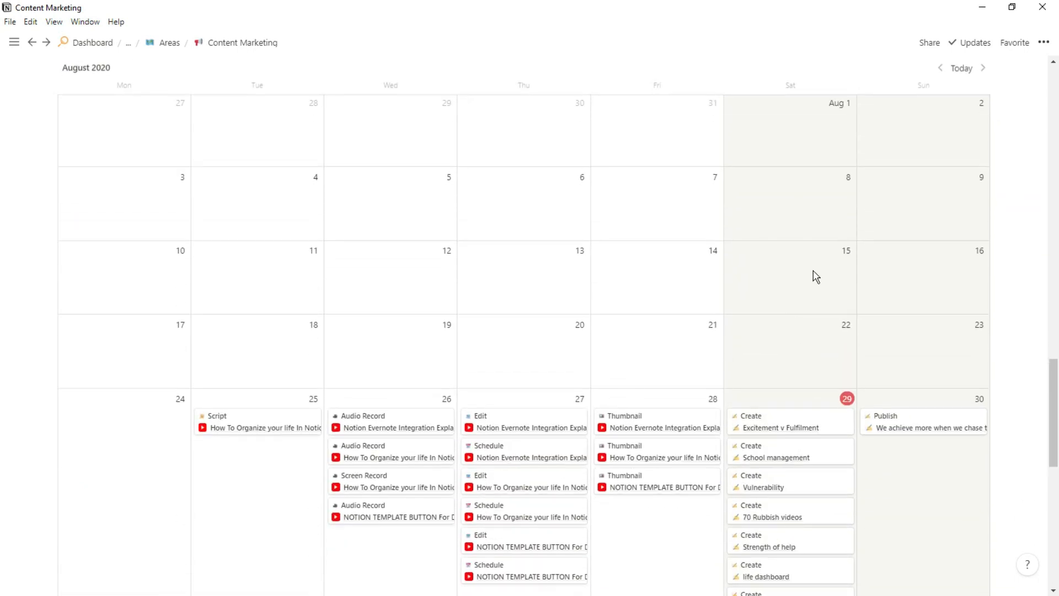
pyautogui.click(825, 117)
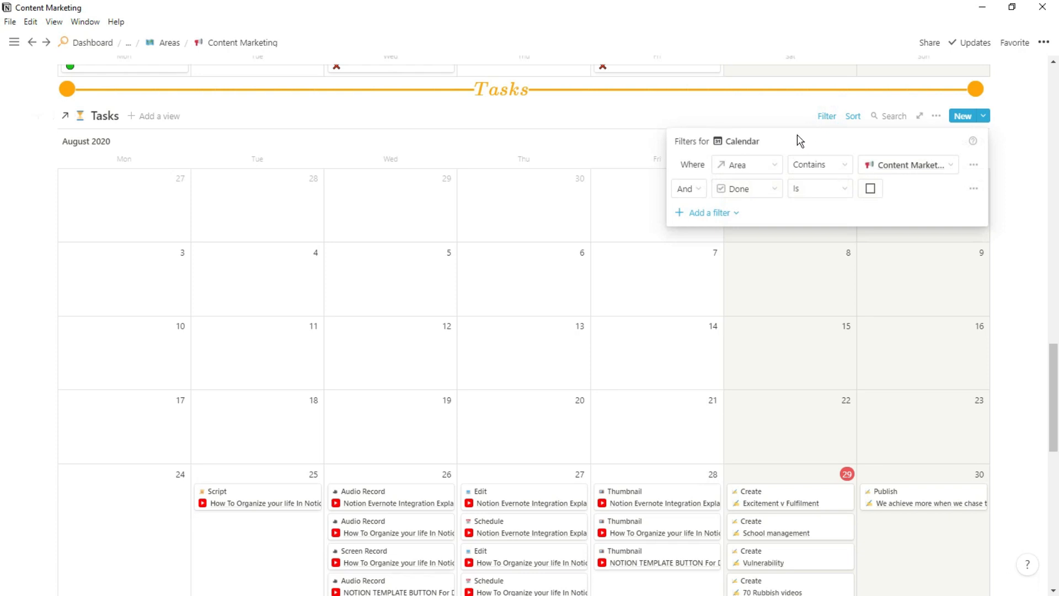
pyautogui.click(798, 302)
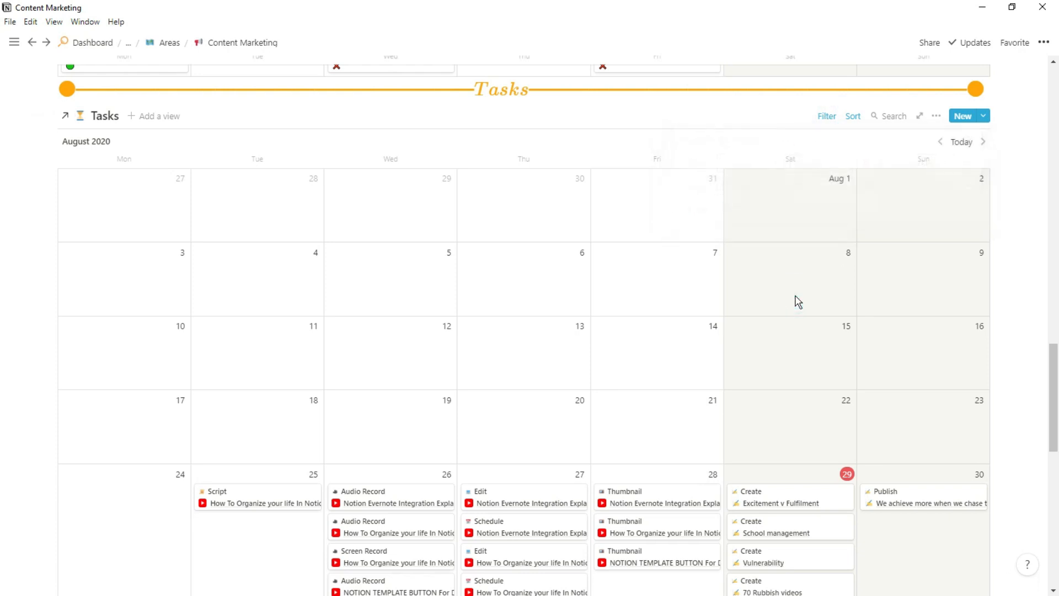
pyautogui.scroll(-5, 797, 298)
pyautogui.scroll(-3, 797, 295)
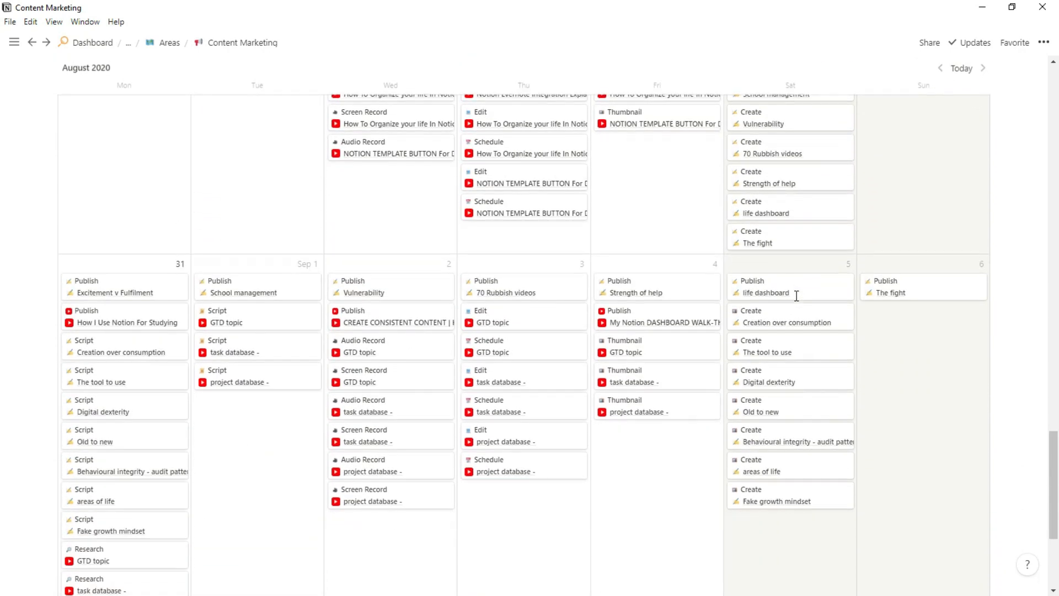
pyautogui.scroll(8, 798, 300)
pyautogui.scroll(3, 797, 299)
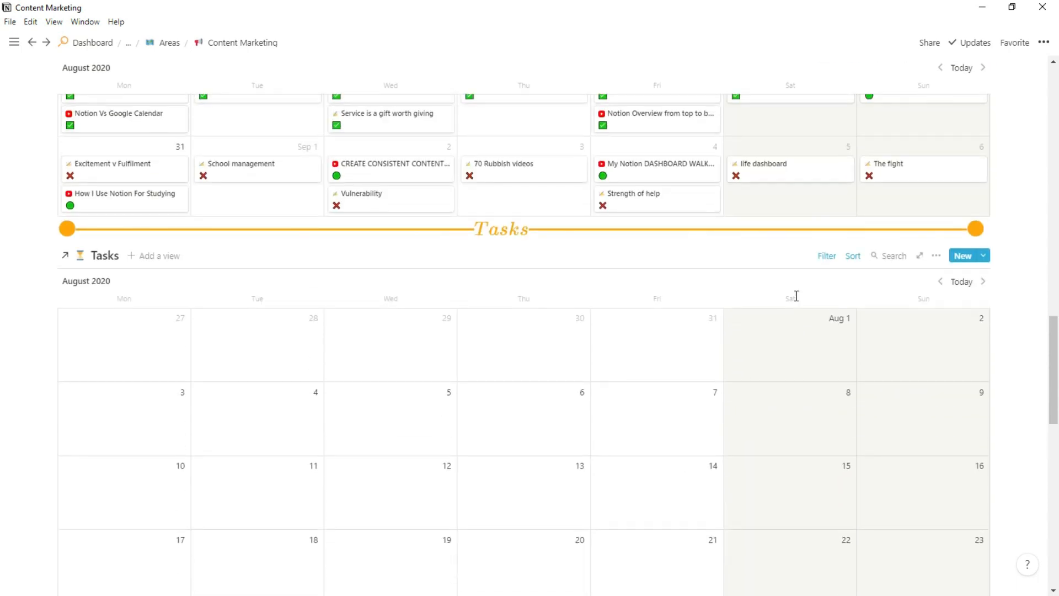
# - Return to the parent Review page and set the Blogging area's Last Reviewed date to Aug 29, 2020
pyautogui.click(127, 43)
pyautogui.click(129, 64)
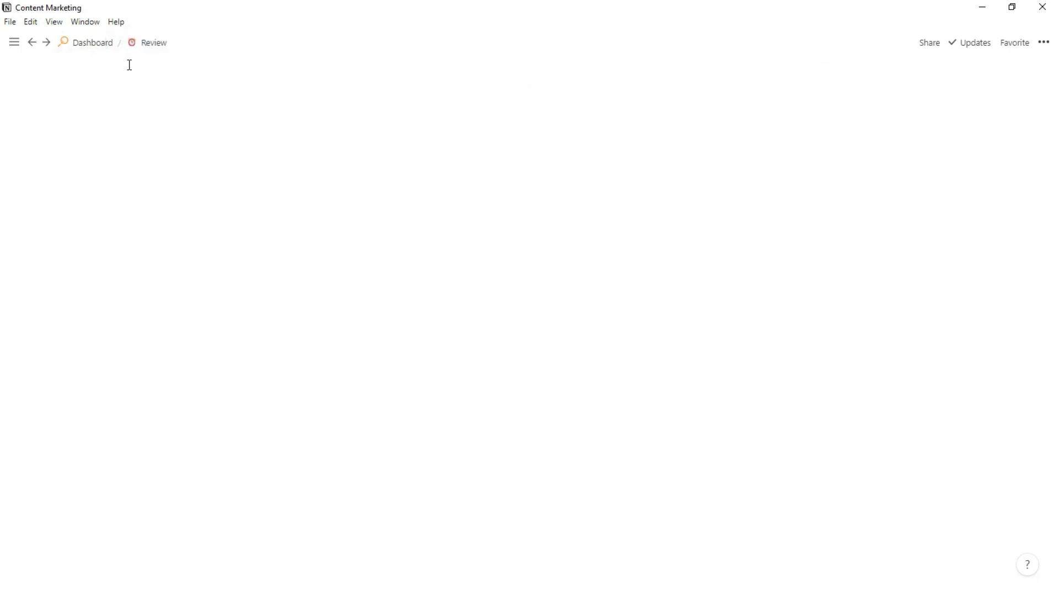
pyautogui.click(181, 496)
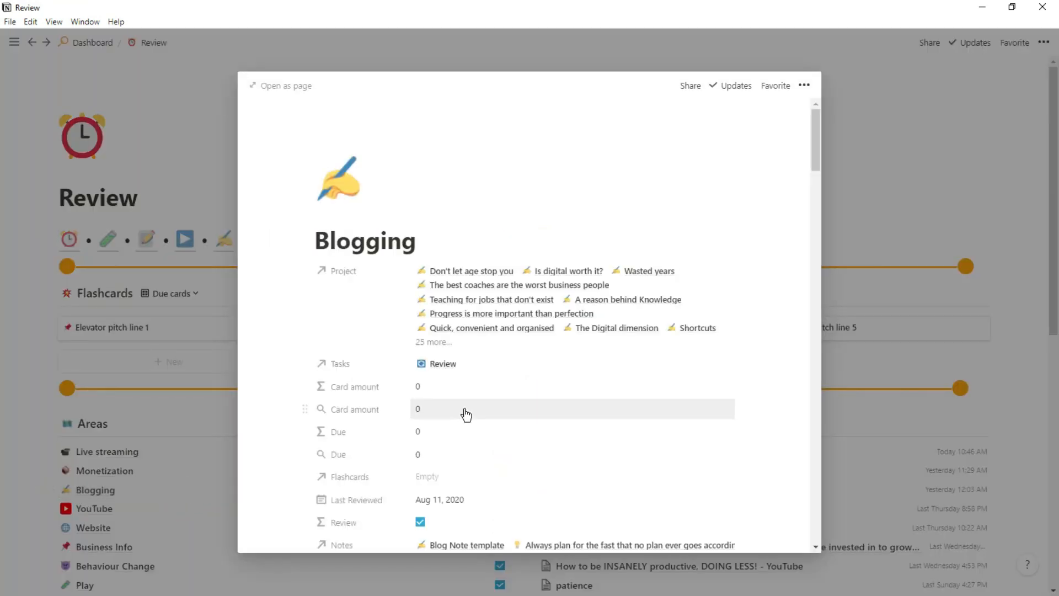
pyautogui.click(423, 499)
pyautogui.click(530, 340)
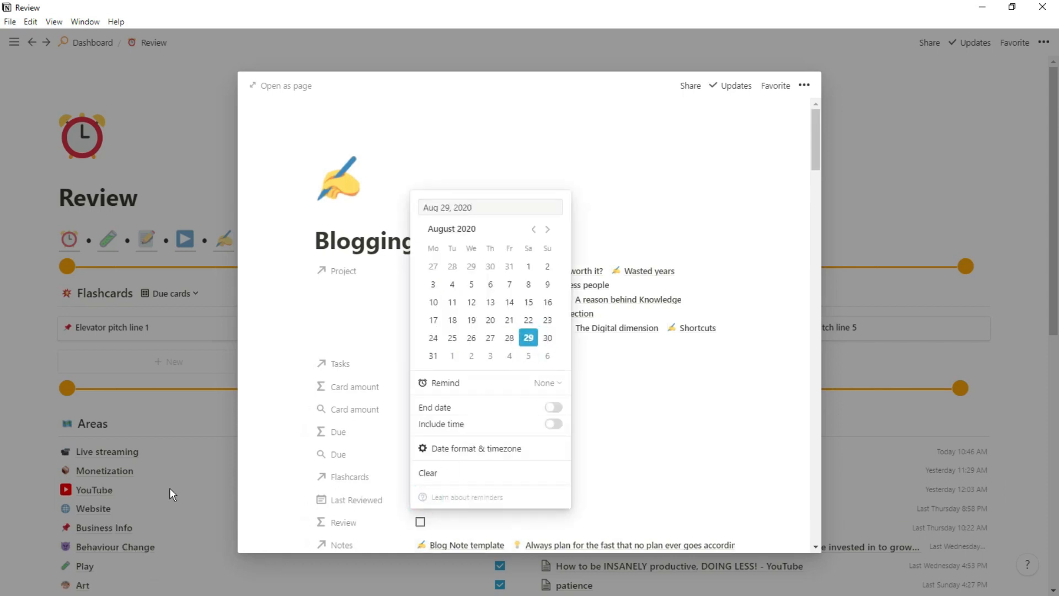
pyautogui.click(170, 490)
pyautogui.click(154, 405)
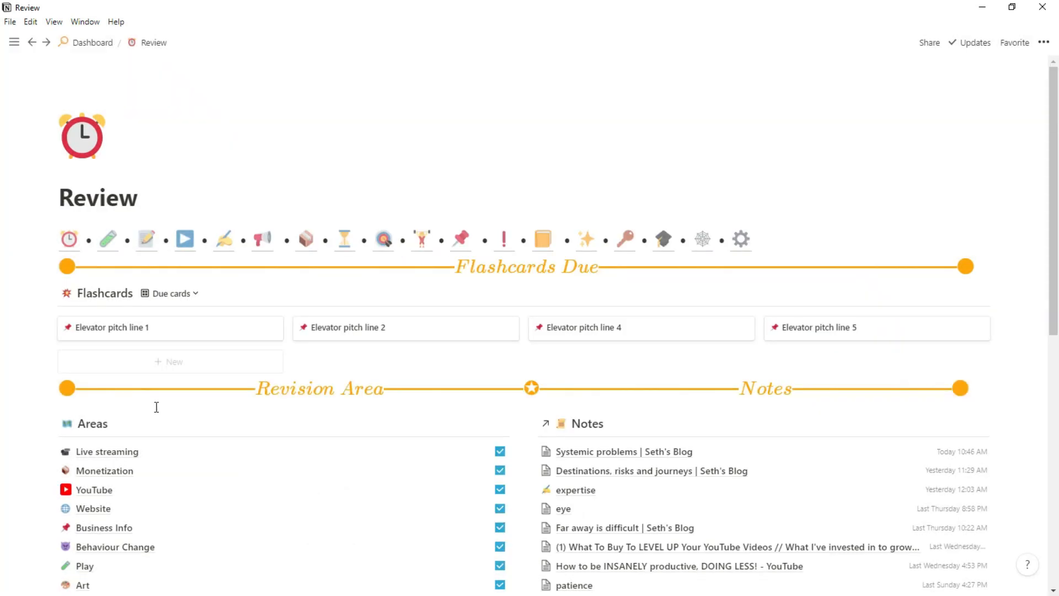
# - Look over the Review page's Areas list and read the properties and text of the note "Systemic problems | Seth's Blog"
pyautogui.scroll(-3, 194, 474)
pyautogui.scroll(-2, 194, 475)
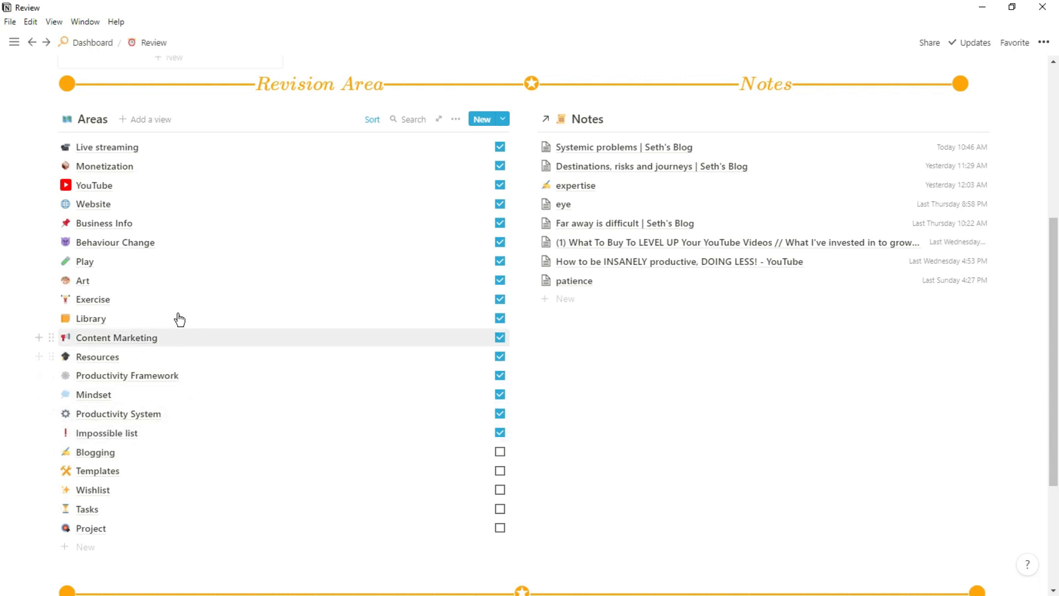
pyautogui.scroll(1, 200, 175)
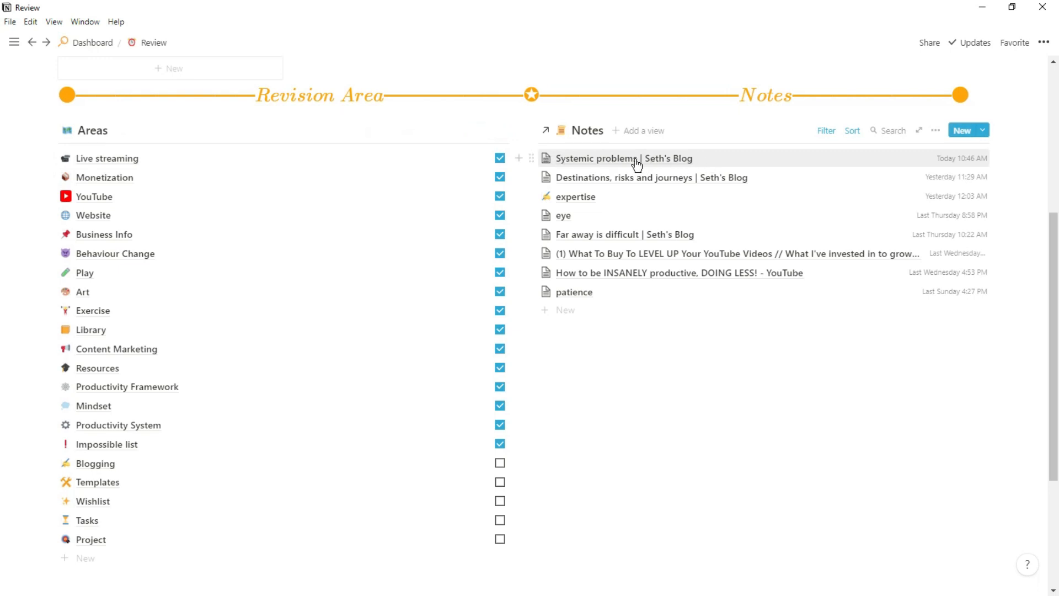
pyautogui.click(691, 160)
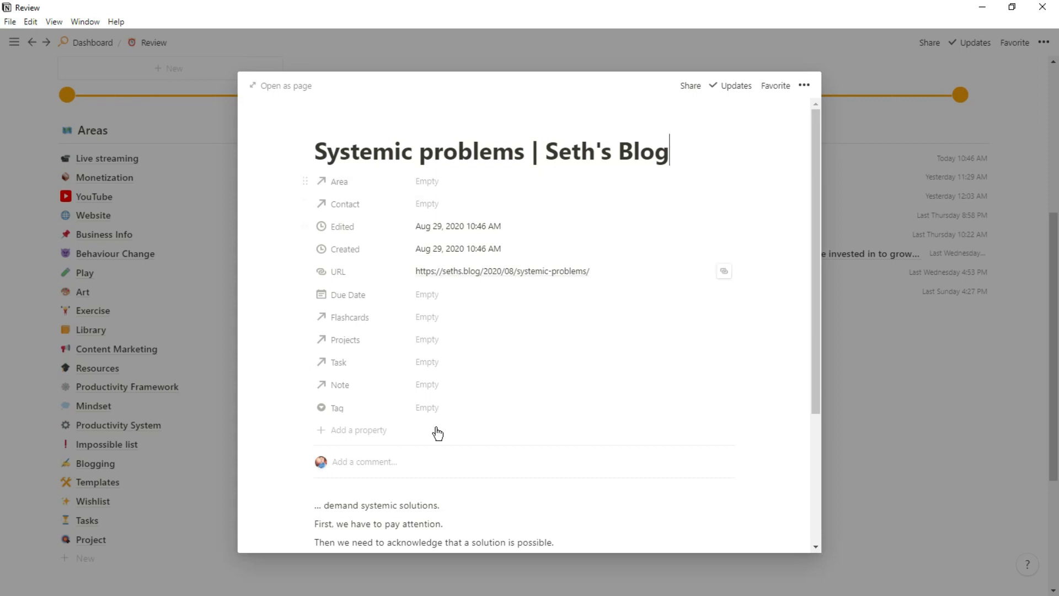
pyautogui.scroll(-3, 437, 434)
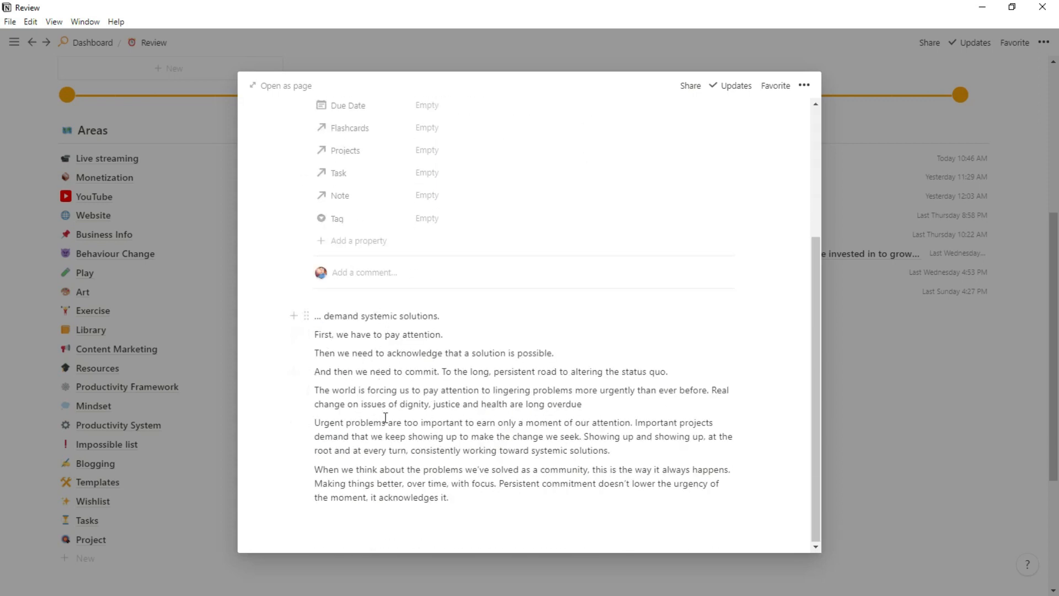
pyautogui.scroll(3, 364, 335)
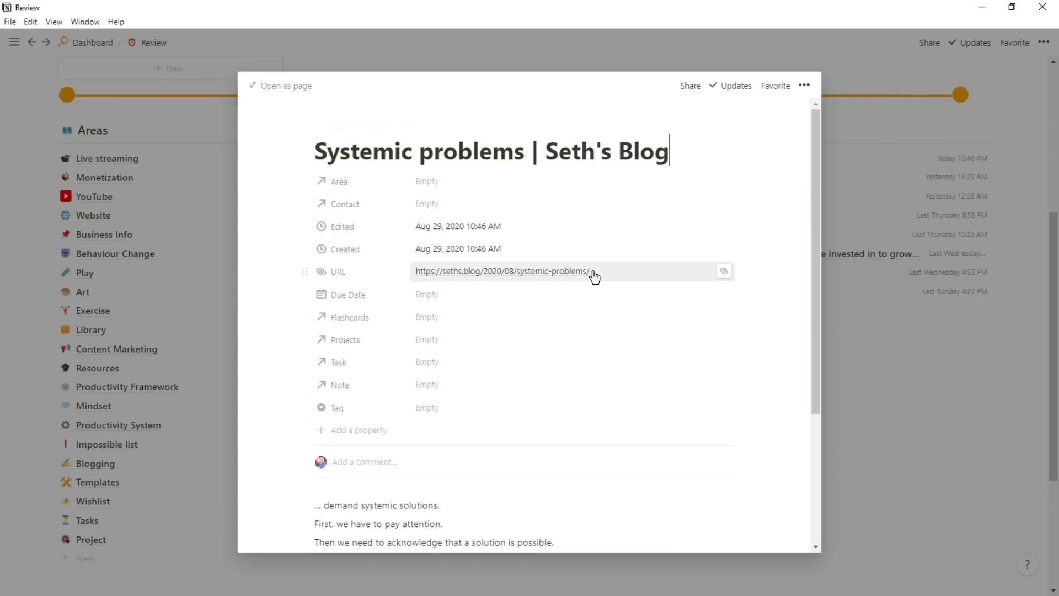
pyautogui.click(907, 324)
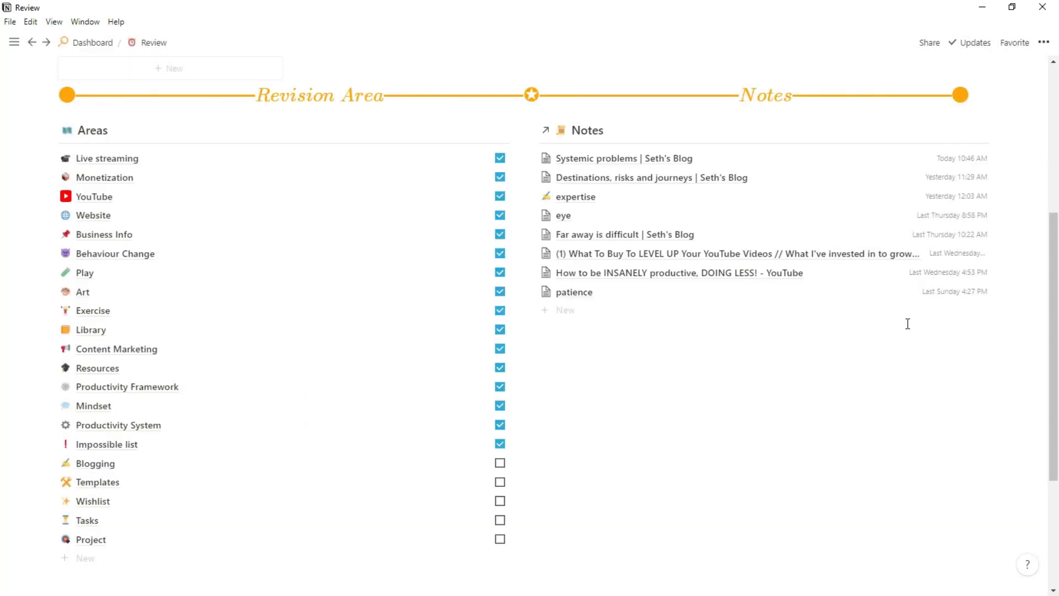
# - Go back to the Dashboard and examine the filter of the Inbox's Notes list
pyautogui.hotkey('ctrl', '[')
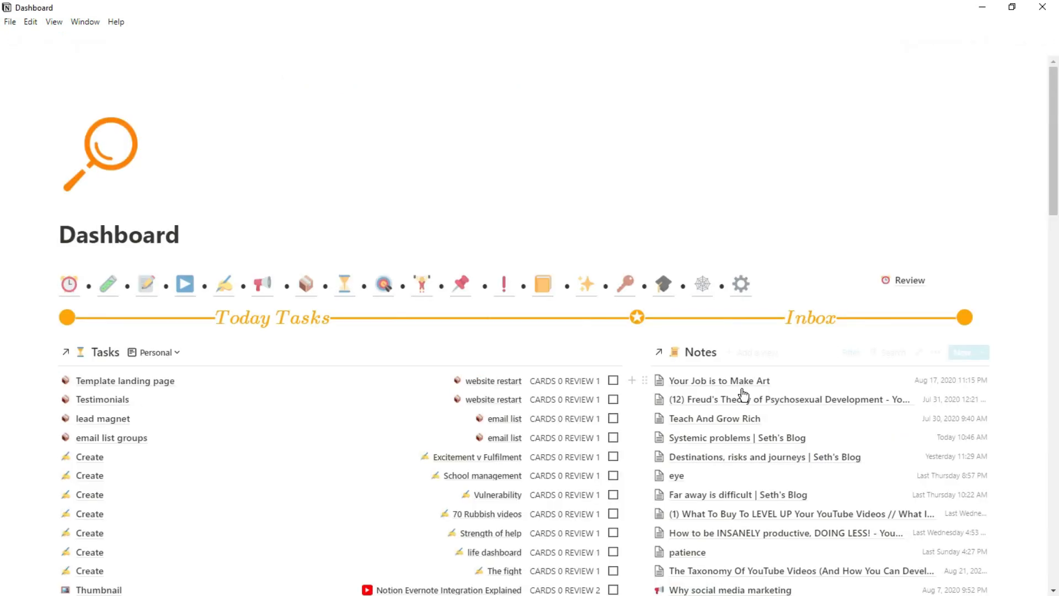
pyautogui.scroll(-1, 743, 393)
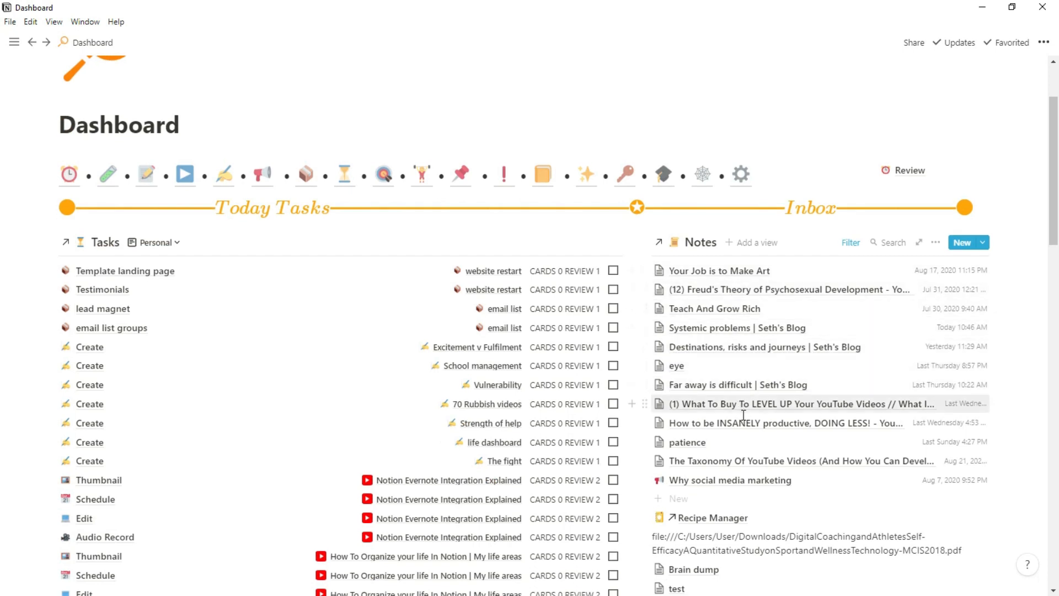
pyautogui.click(851, 244)
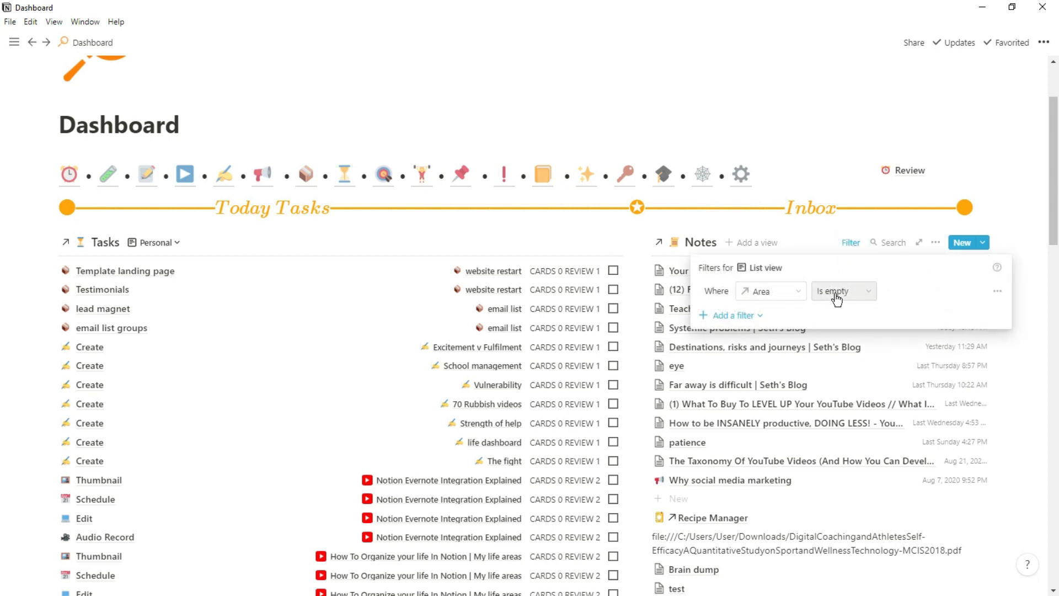
pyautogui.click(795, 228)
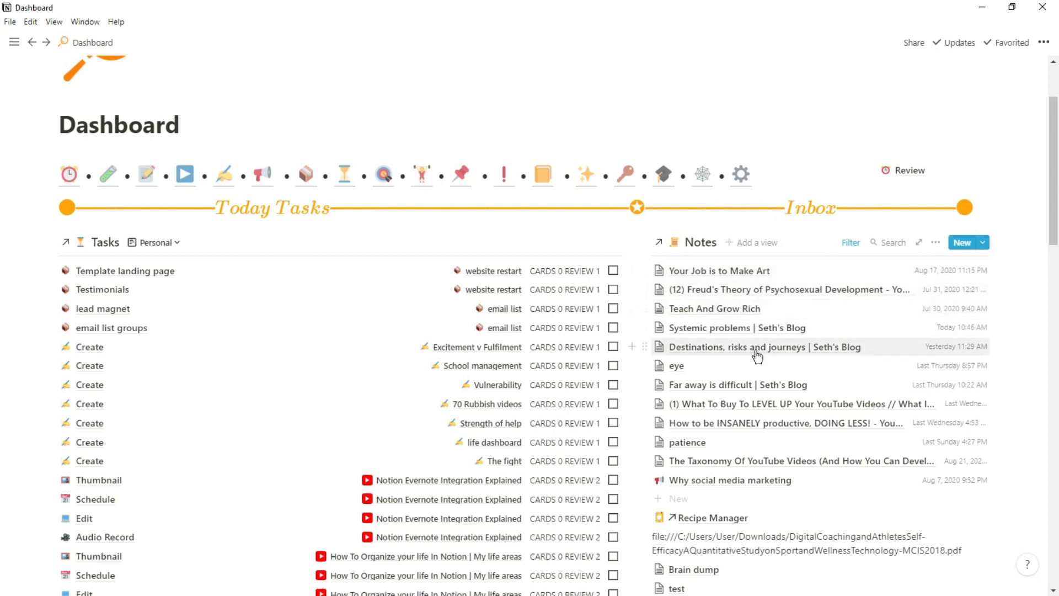
# - Add a note titled "new blog" to the Inbox, apply the Blog Note template and check its properties
pyautogui.click(719, 503)
pyautogui.write('new blog')
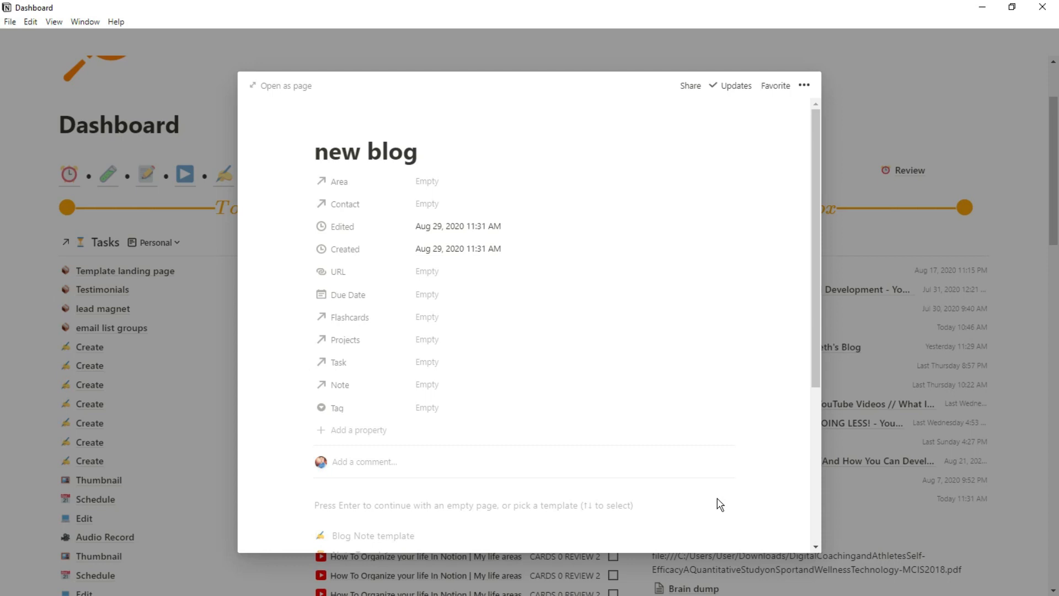
pyautogui.scroll(-2, 520, 456)
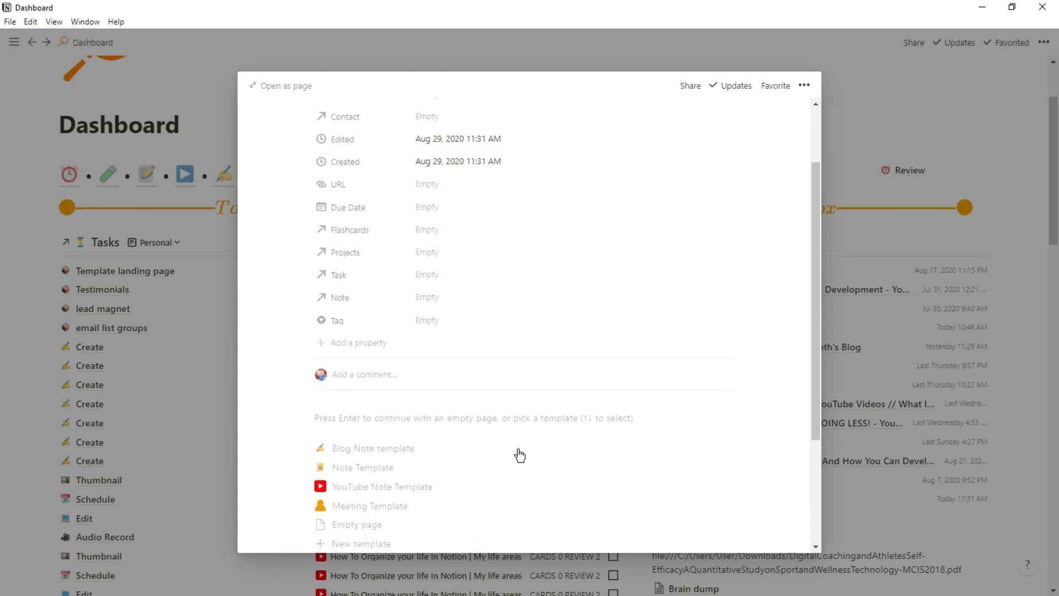
pyautogui.click(345, 451)
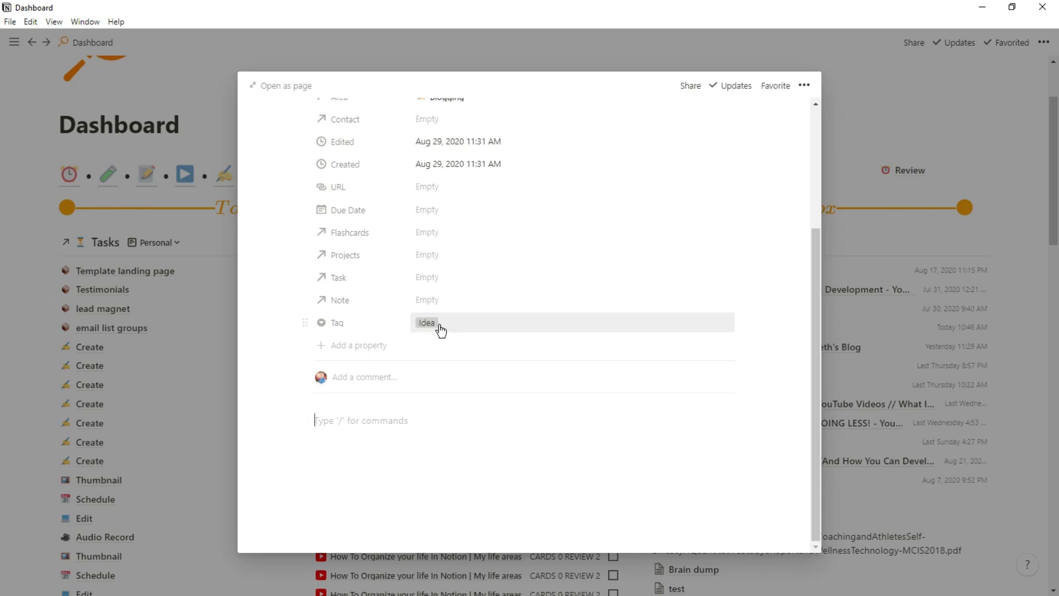
pyautogui.scroll(3, 447, 330)
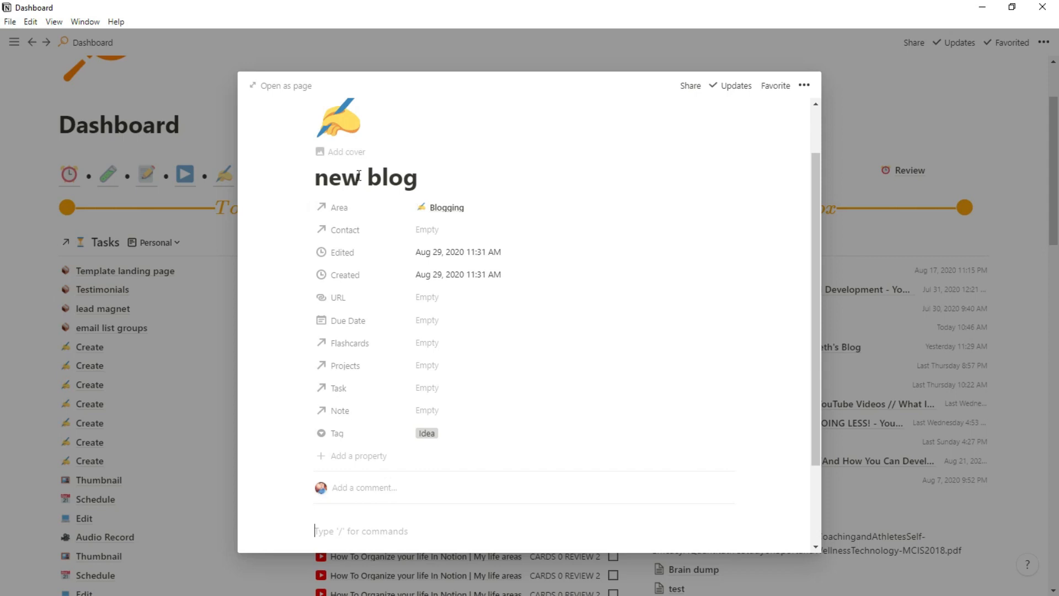
pyautogui.click(884, 266)
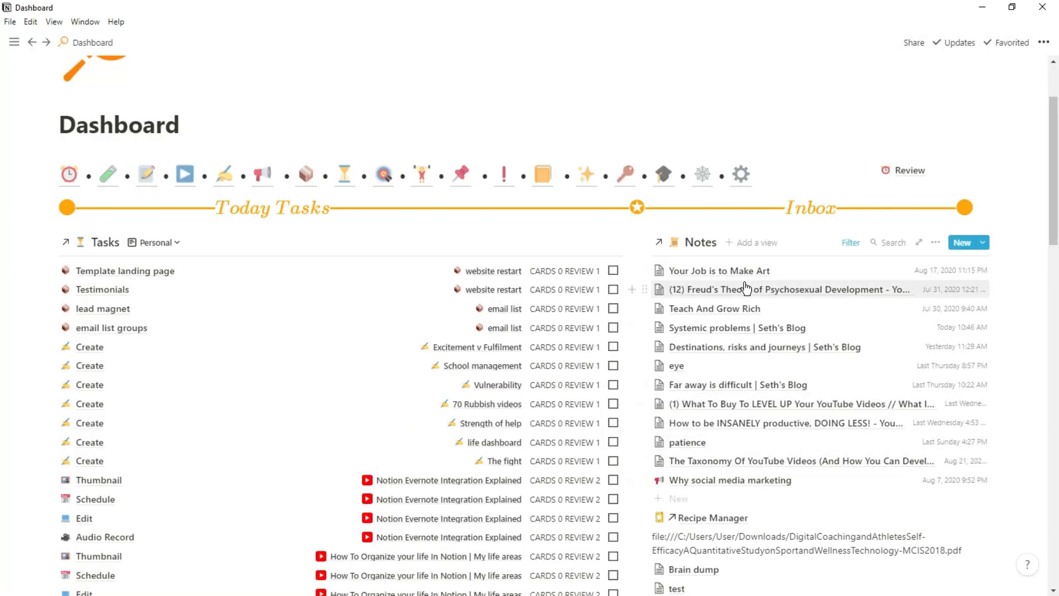
# - Open the Blogging area page and find the "new blog" note in its Notes list
pyautogui.click(225, 175)
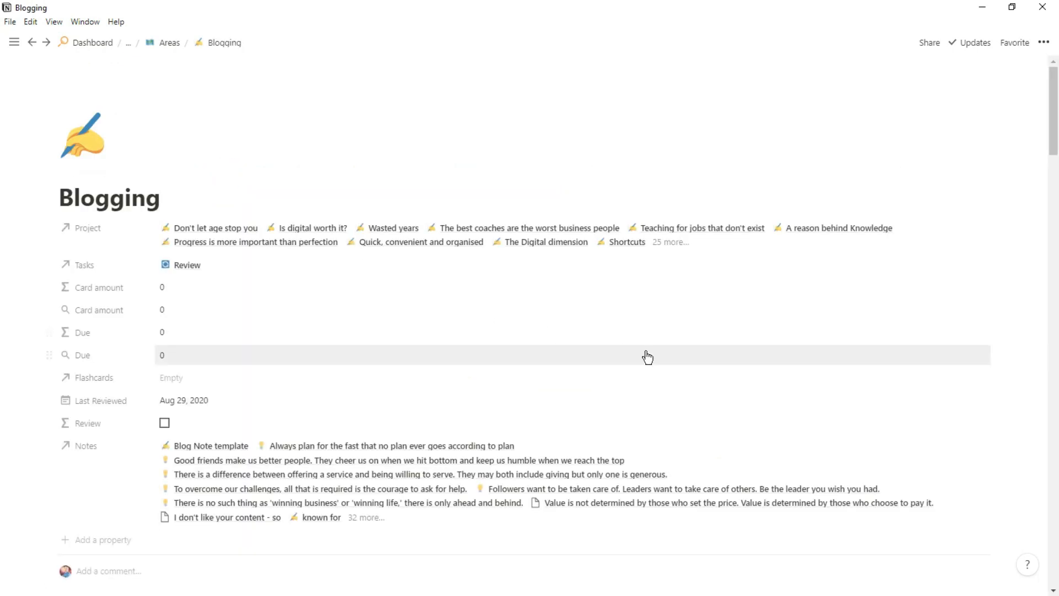
pyautogui.scroll(-10, 648, 357)
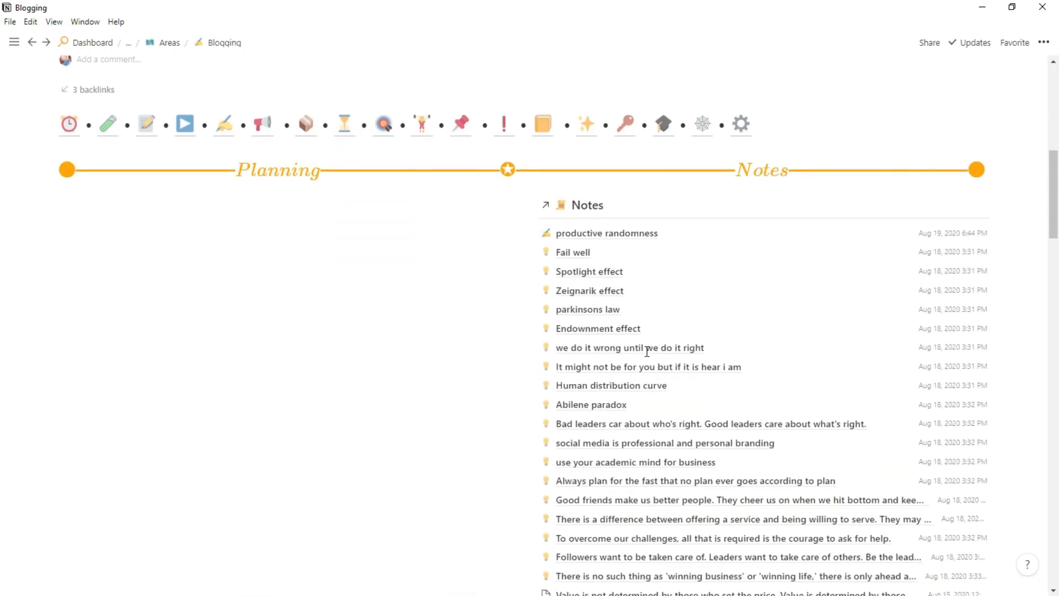
pyautogui.scroll(-9, 647, 358)
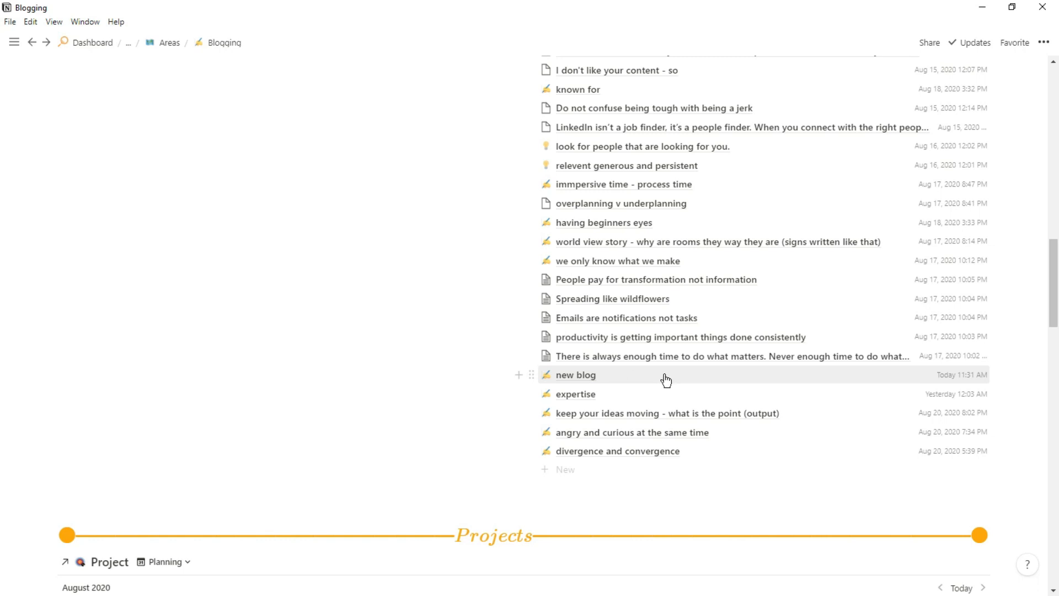
# - Delete the "new blog" note from the Blogging page's Notes list and return to the page's properties
pyautogui.click(532, 375)
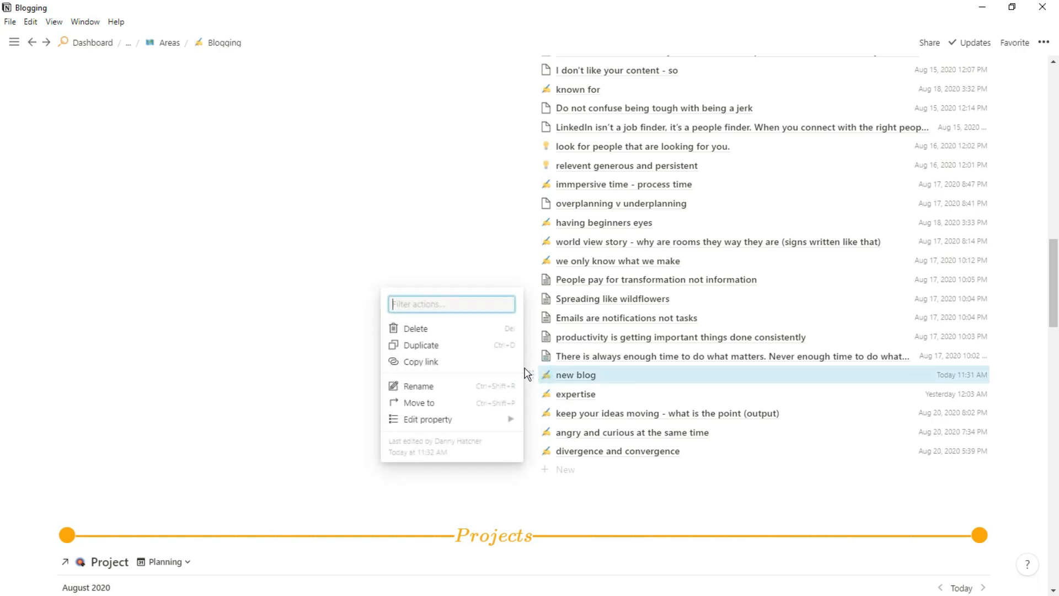
pyautogui.click(449, 333)
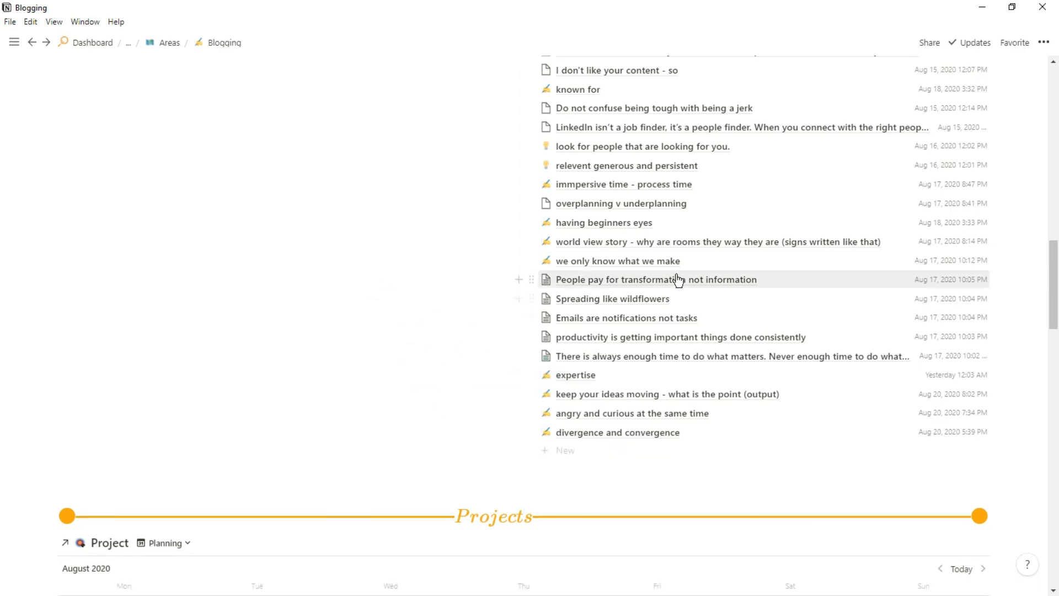
pyautogui.scroll(3, 678, 279)
pyautogui.scroll(15, 679, 280)
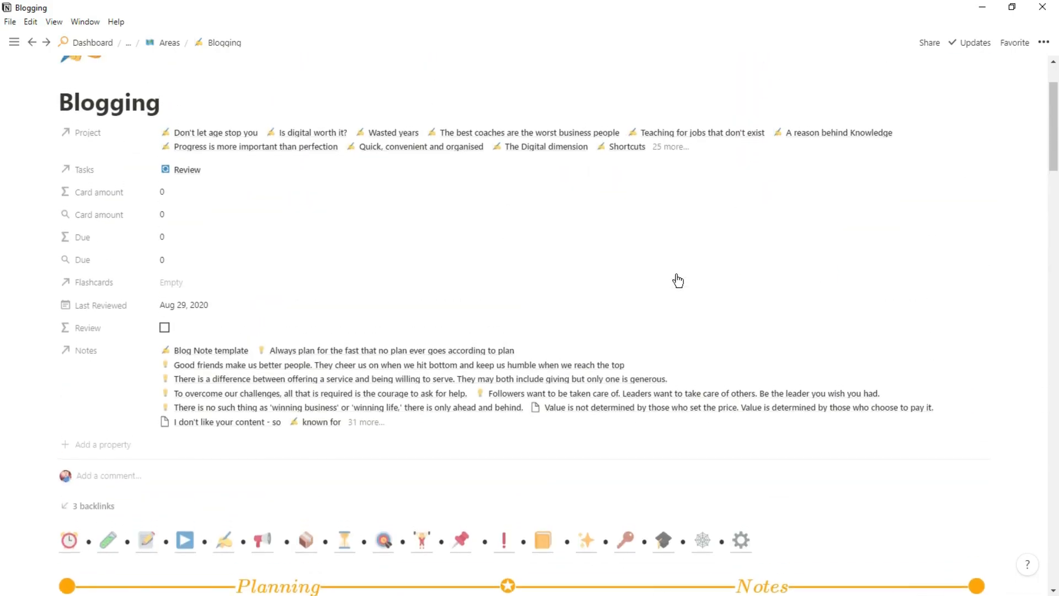